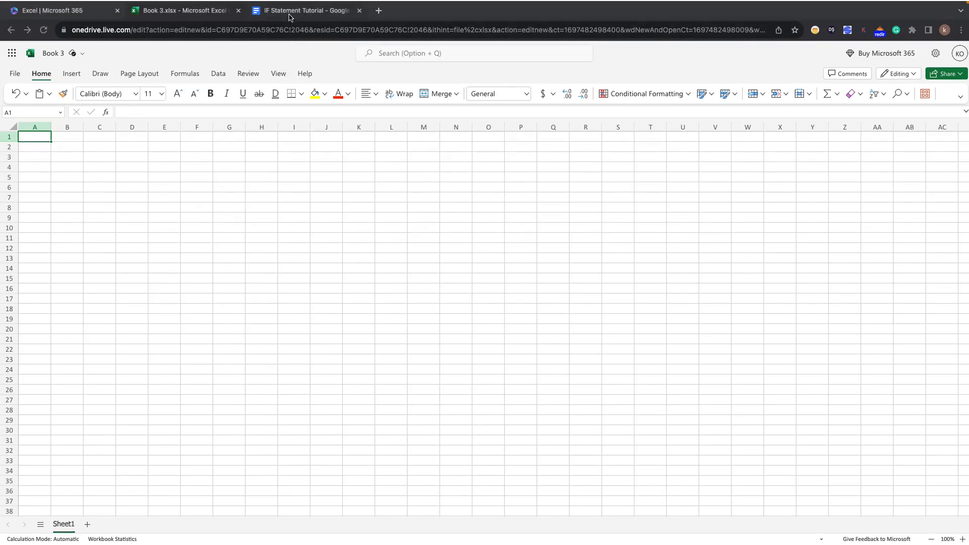
Read the bonus scenario in the Google Docs document, closing the Grammarly pop-up, and return to the Excel workbook.
{"action": "left_click", "coordinate": [290, 12]}
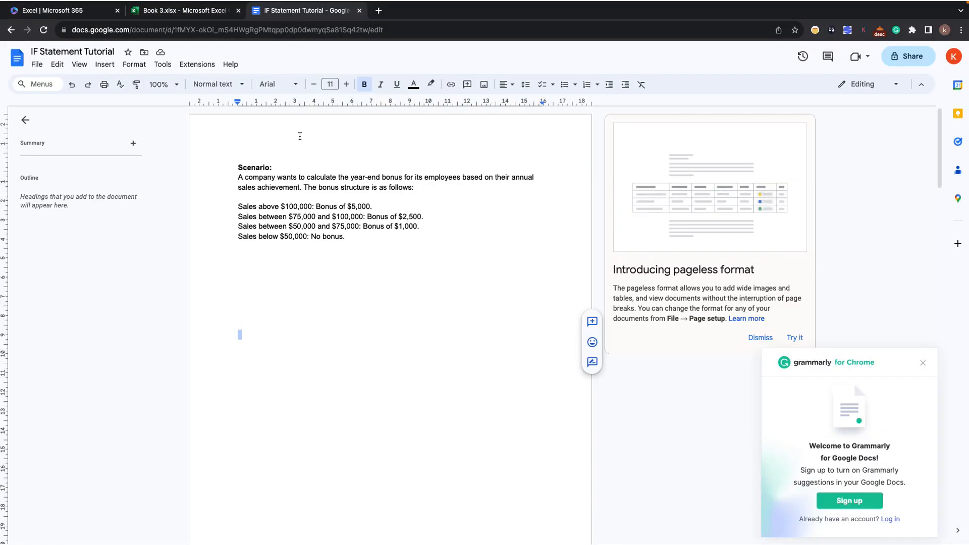
{"action": "left_click", "coordinate": [923, 363]}
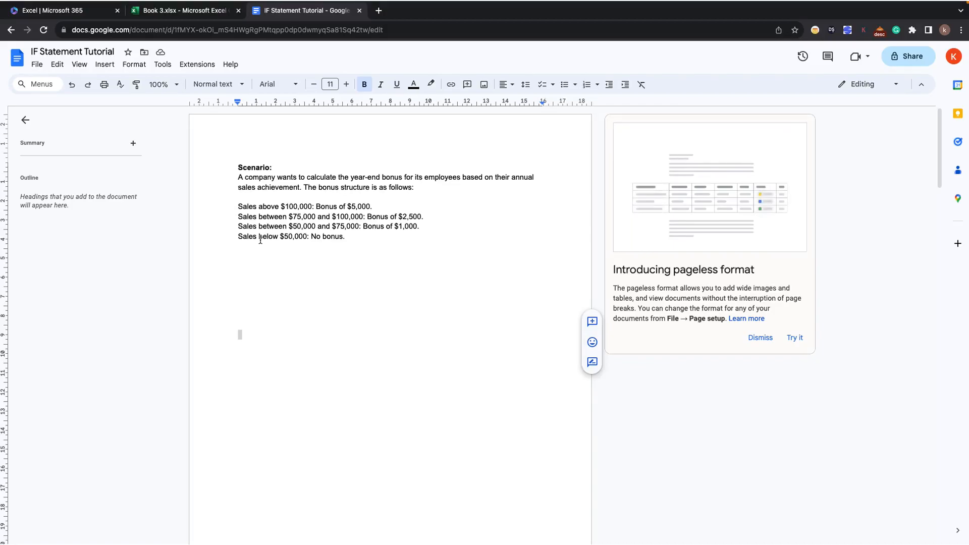
{"action": "left_click", "coordinate": [186, 11]}
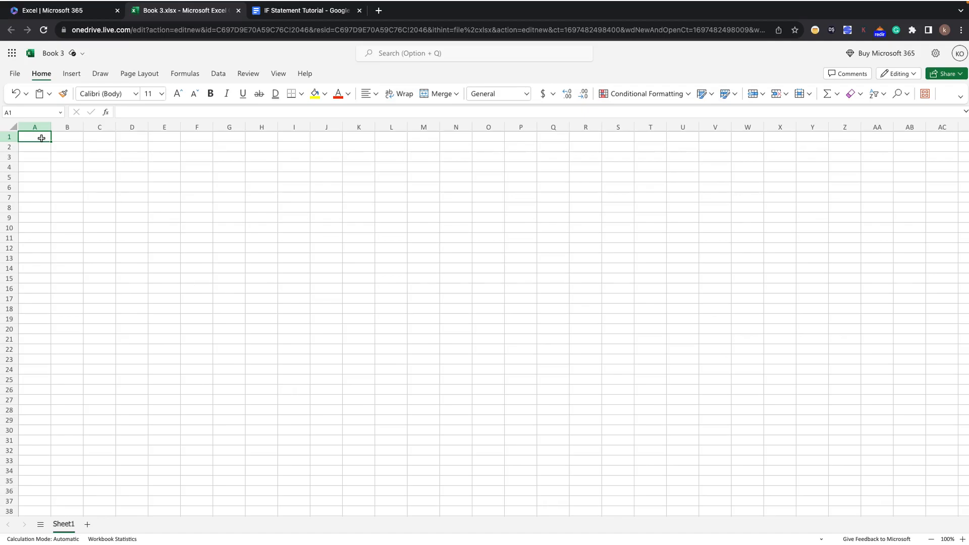
Enter the column heading "Employee Name" in cell A1.
{"action": "type", "text": "Emp"}
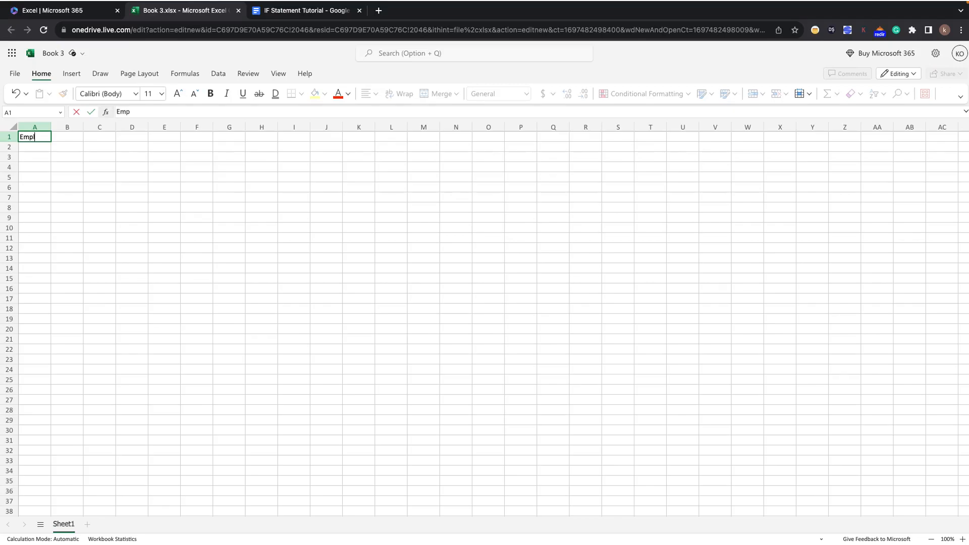
{"action": "type", "text": "loyee Name"}
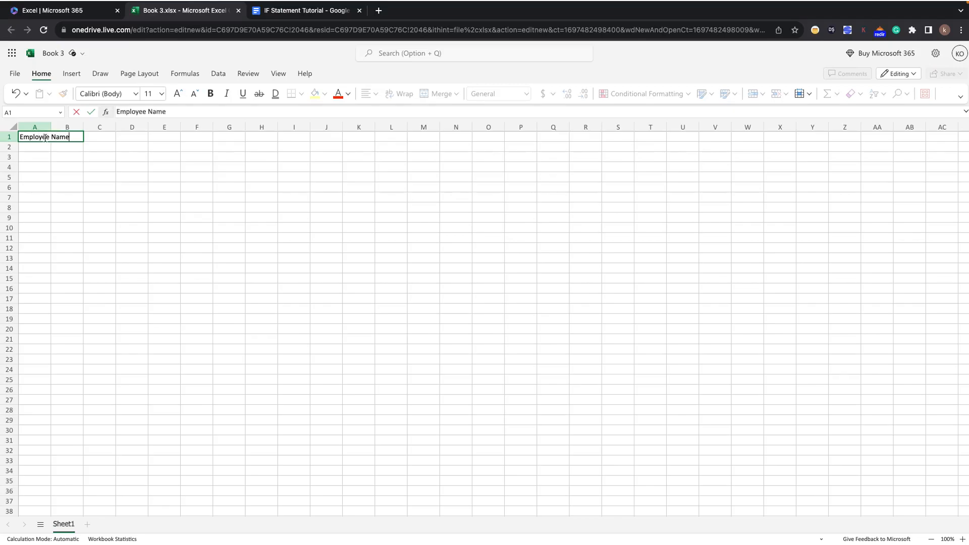
{"action": "left_click", "coordinate": [89, 138]}
Enter the column heading "Achieved Sales (£)" in cell B1.
{"action": "left_click", "coordinate": [73, 137]}
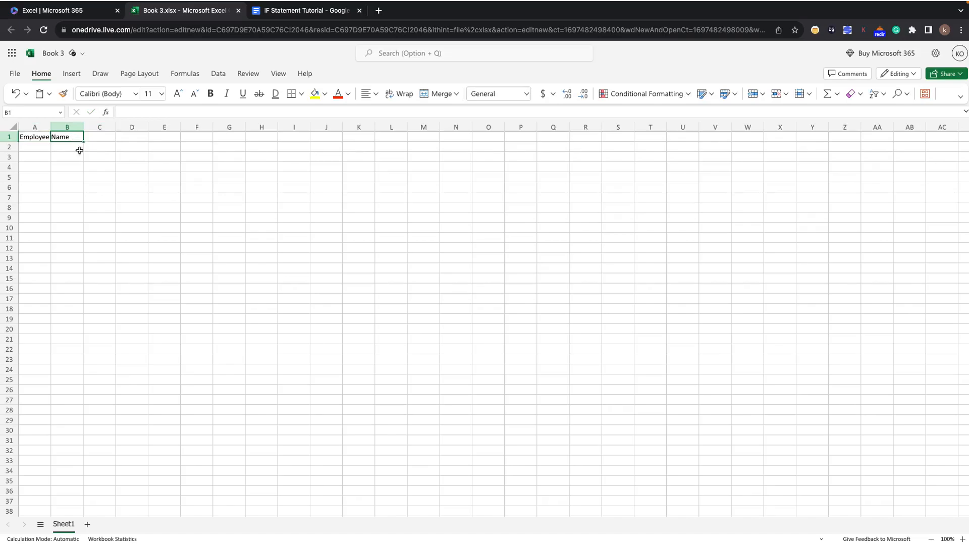
{"action": "type", "text": "Achieved Sa"}
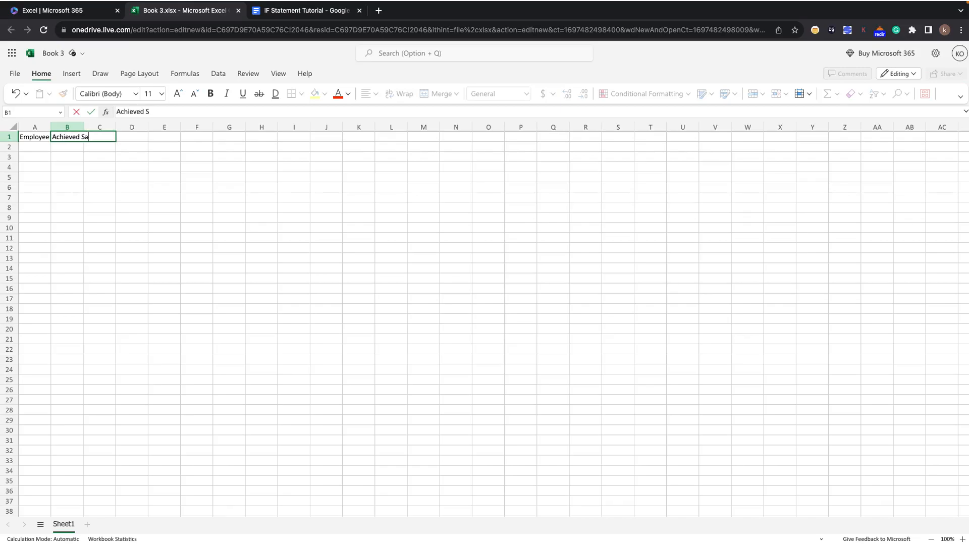
{"action": "type", "text": "les (£)"}
{"action": "left_click", "coordinate": [111, 138]}
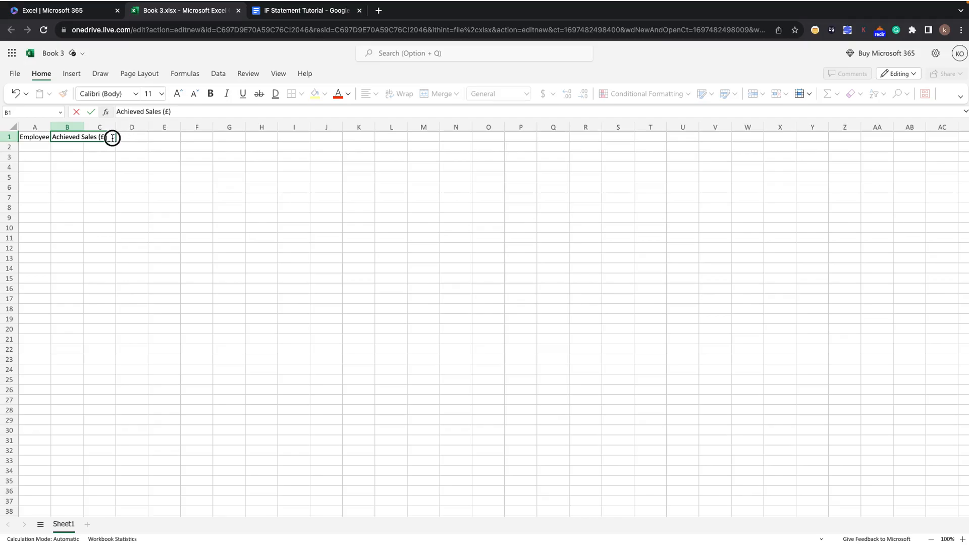
{"action": "left_click", "coordinate": [99, 162]}
Enter the column heading "Achieved Bonus (£)" in cell C1.
{"action": "left_click", "coordinate": [101, 137]}
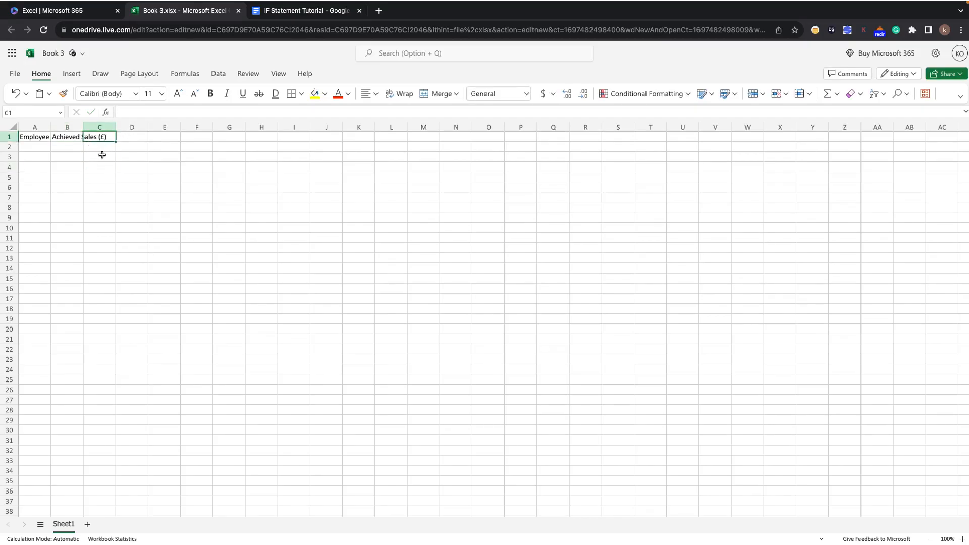
{"action": "type", "text": "Achieved Bonus"}
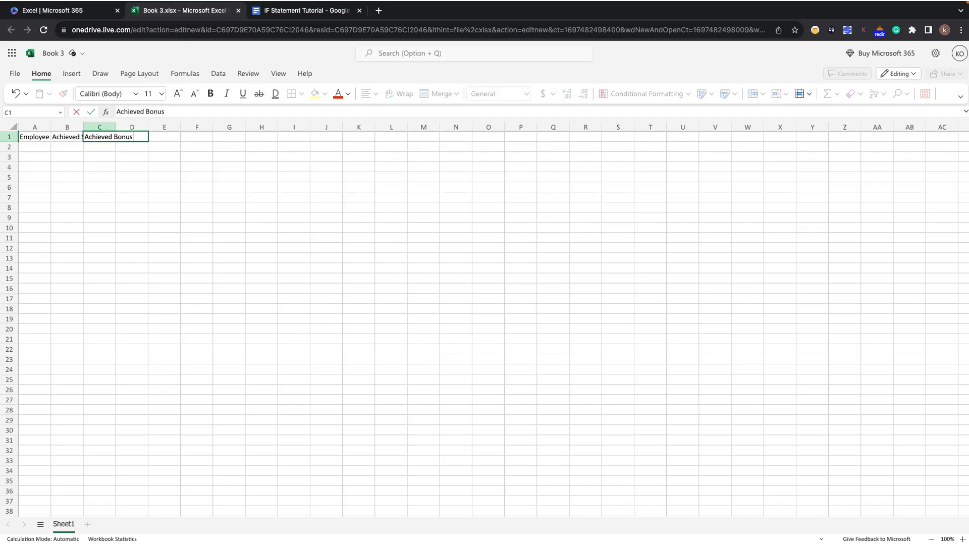
{"action": "type", "text": " (£)"}
{"action": "left_click", "coordinate": [53, 135]}
Widen columns A, B and C so each heading fits within its own column.
{"action": "left_click_drag", "start_coordinate": [50, 126], "coordinate": [142, 127]}
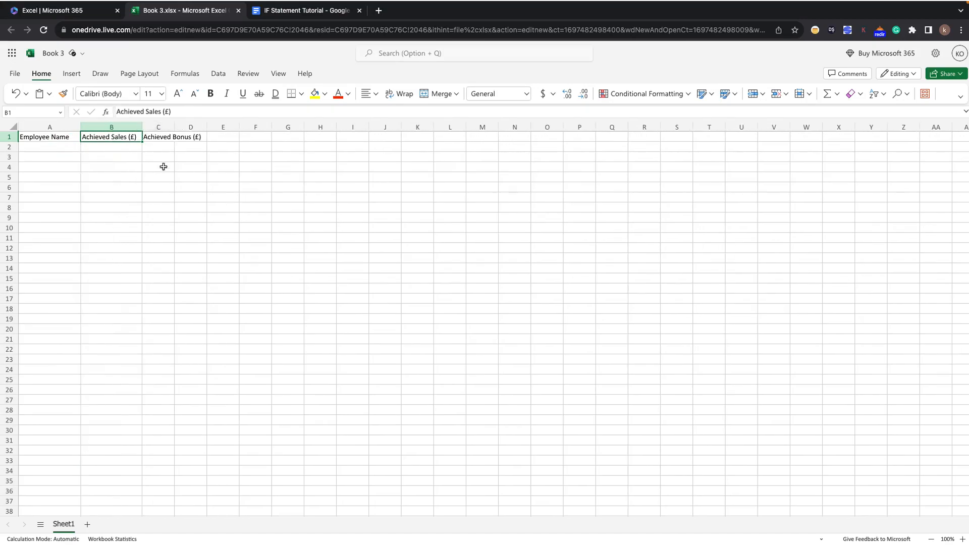
{"action": "left_click_drag", "start_coordinate": [174, 127], "coordinate": [203, 130]}
{"action": "left_click", "coordinate": [222, 215]}
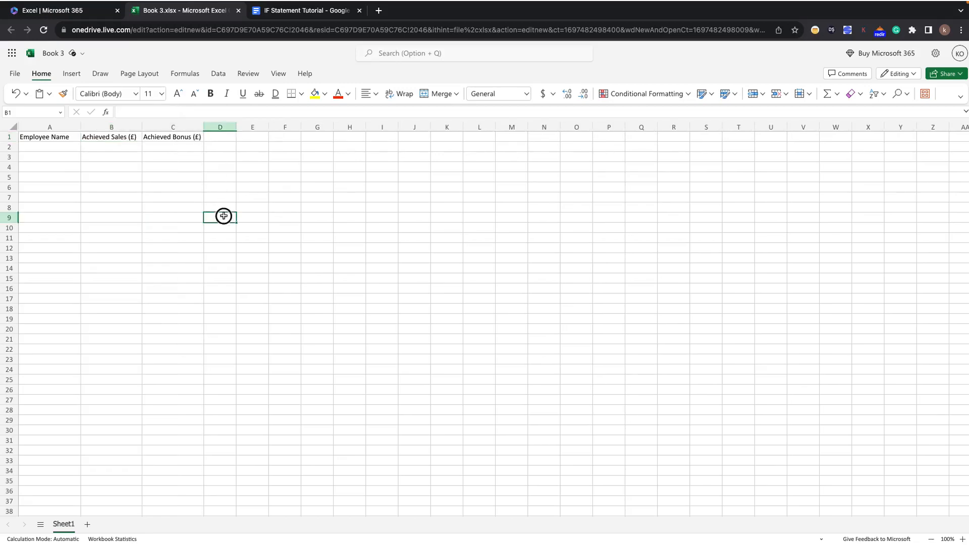
Make the three column headings in A1:C1 bold.
{"action": "left_click", "coordinate": [24, 136]}
{"action": "left_click", "coordinate": [96, 137], "text": "ctrl"}
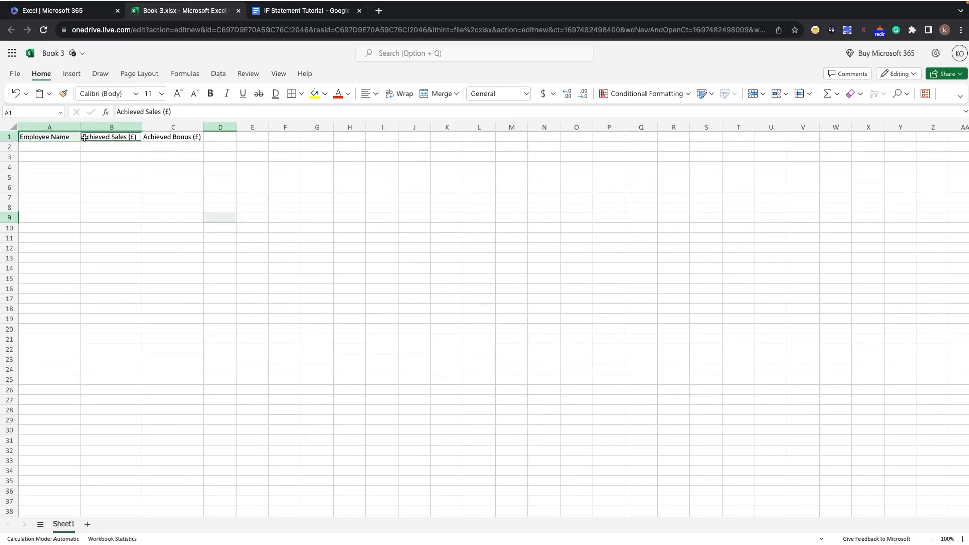
{"action": "left_click", "coordinate": [167, 137], "text": "ctrl"}
{"action": "key", "text": "ctrl+b"}
{"action": "left_click", "coordinate": [162, 174]}
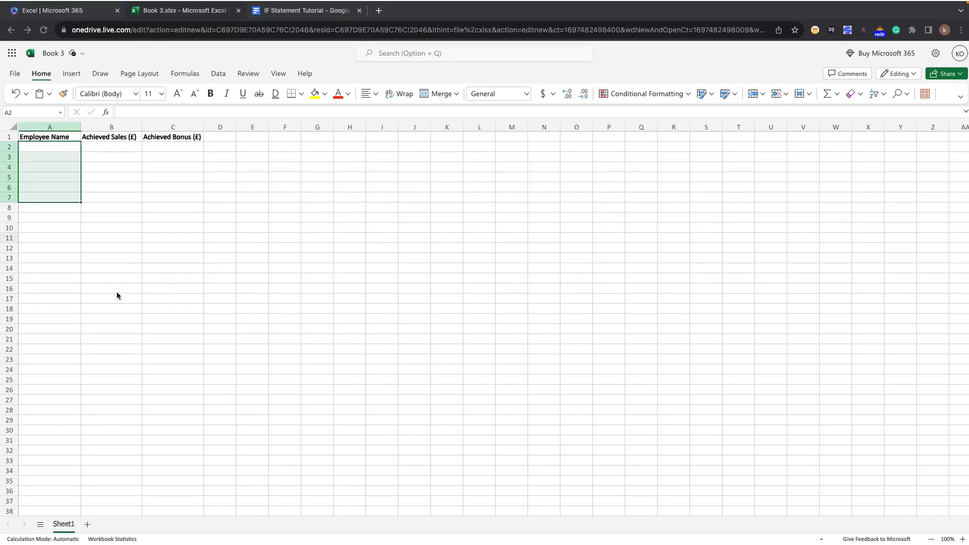
Paste the copied list of employee names into the Employee Name column, starting at cell A2.
{"action": "left_click", "coordinate": [65, 297]}
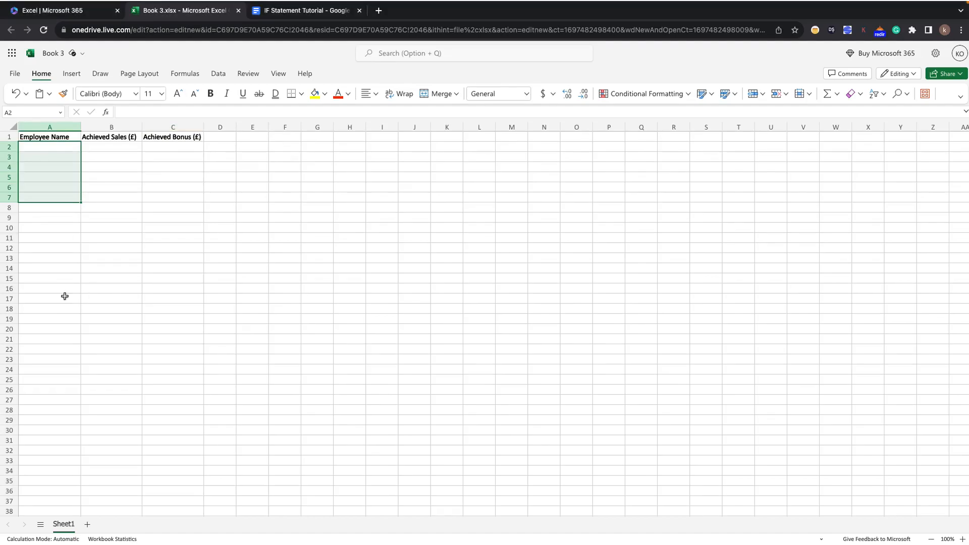
{"action": "left_click", "coordinate": [46, 154]}
{"action": "left_click", "coordinate": [45, 146]}
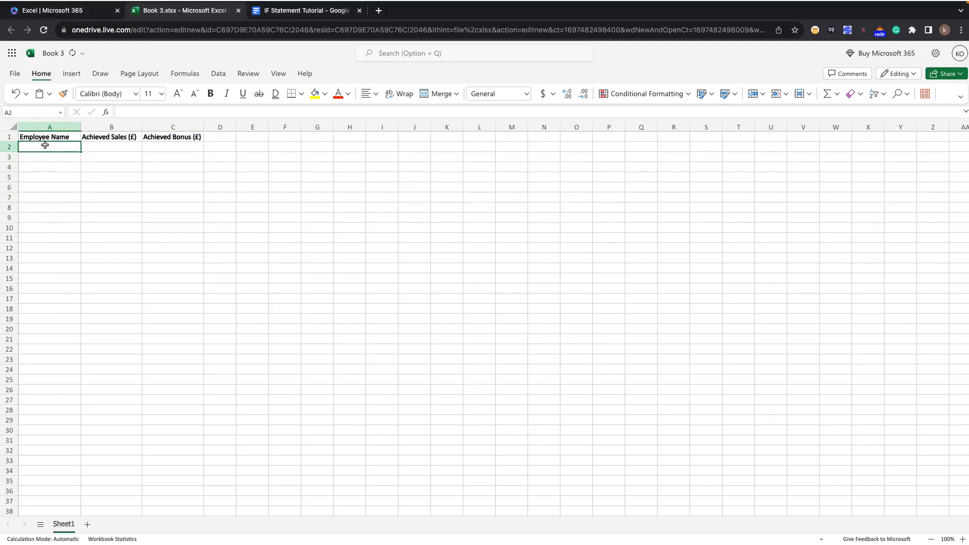
{"action": "key", "text": "super+v"}
{"action": "left_click", "coordinate": [49, 327]}
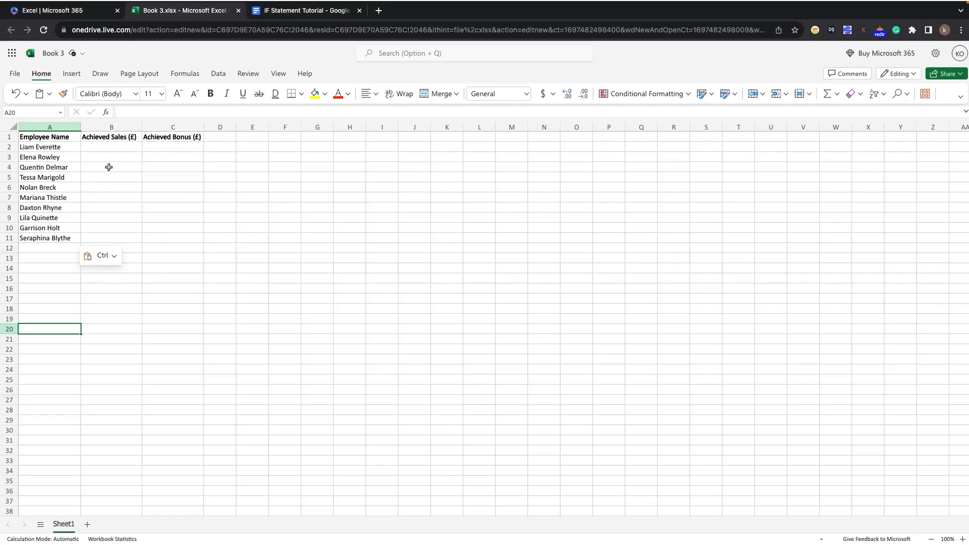
Consult the bonus rules in the Google Docs document, and start an IF formula in C2 that references B2.
{"action": "left_click", "coordinate": [286, 18]}
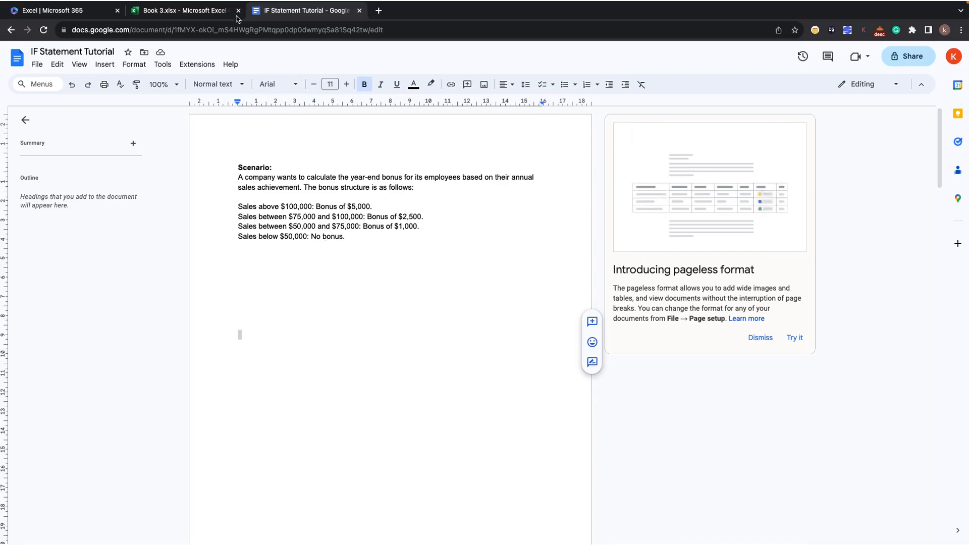
{"action": "left_click", "coordinate": [217, 11]}
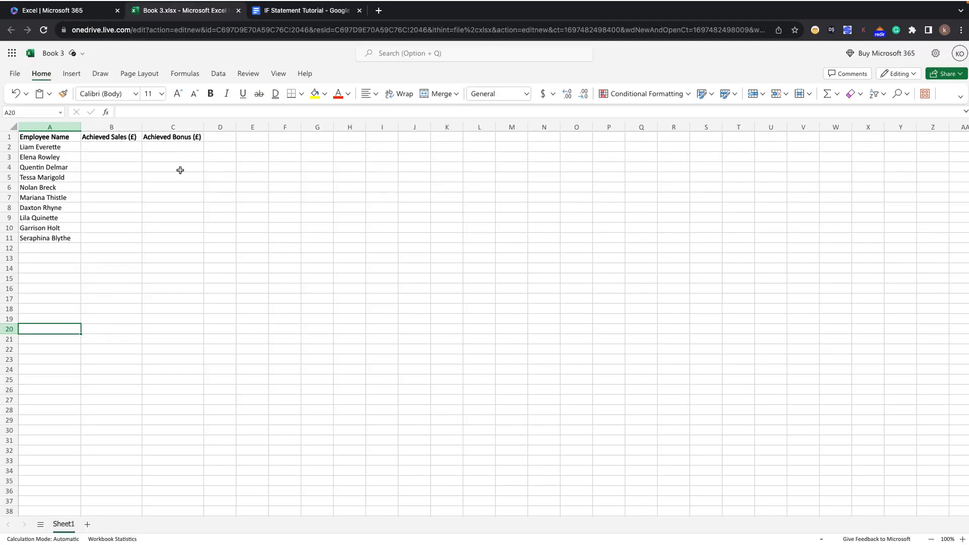
{"action": "left_click", "coordinate": [156, 150]}
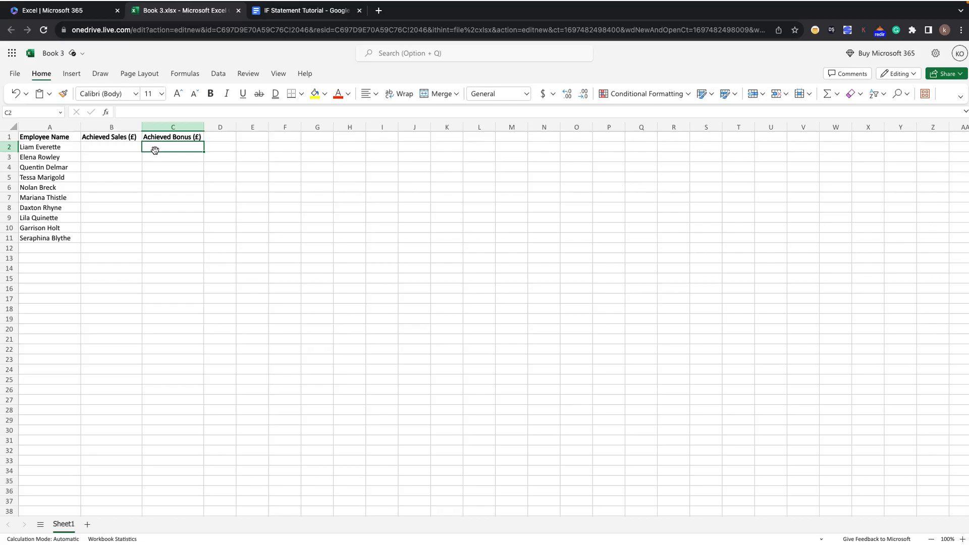
{"action": "double_click", "coordinate": [155, 150]}
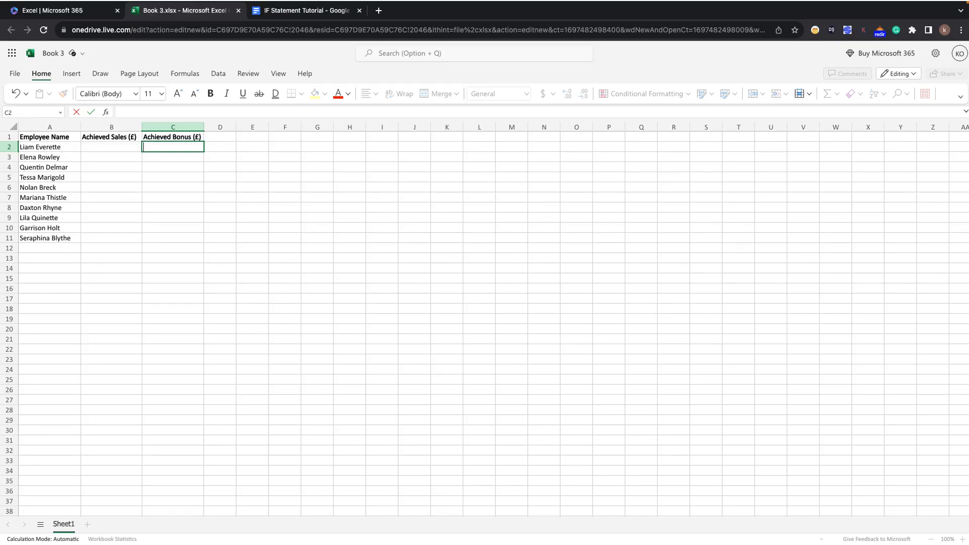
{"action": "type", "text": "="}
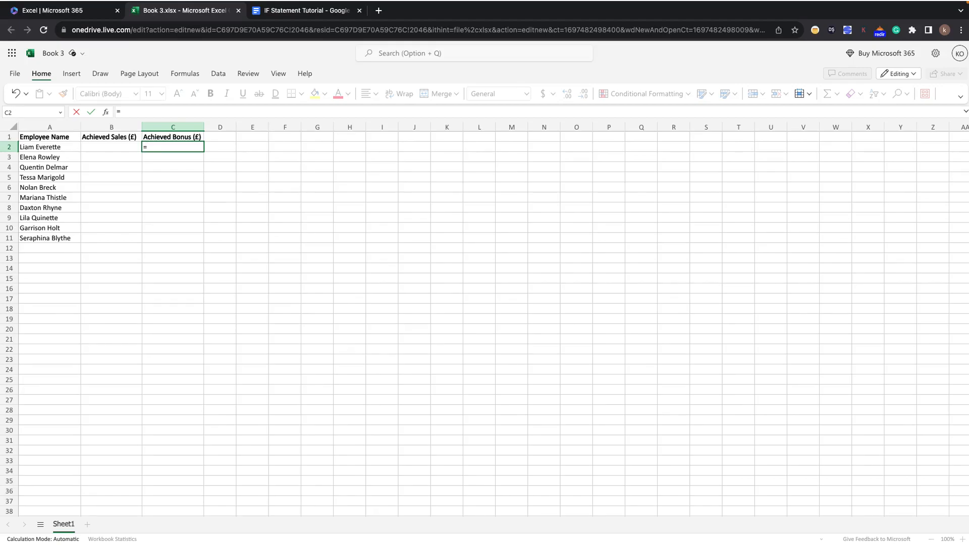
{"action": "type", "text": "IF"}
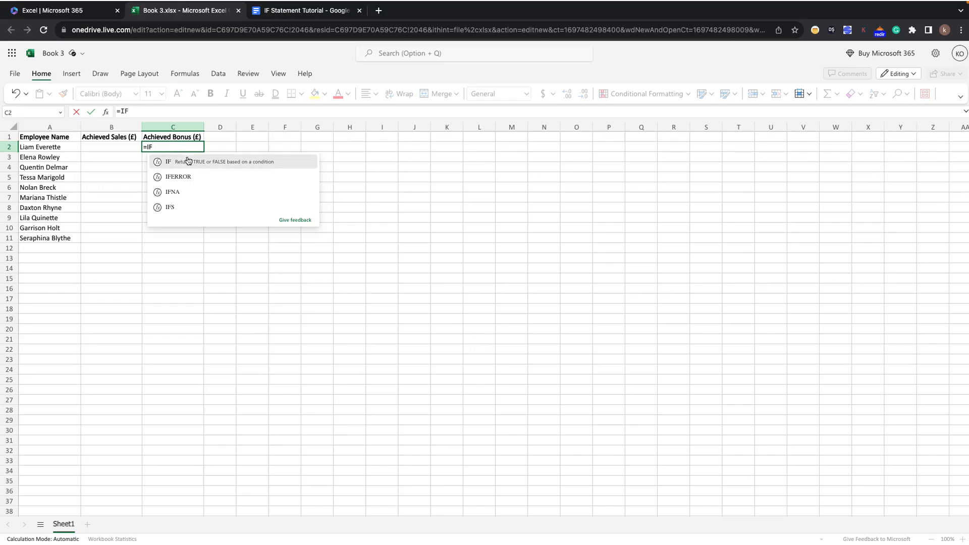
{"action": "left_click", "coordinate": [190, 161]}
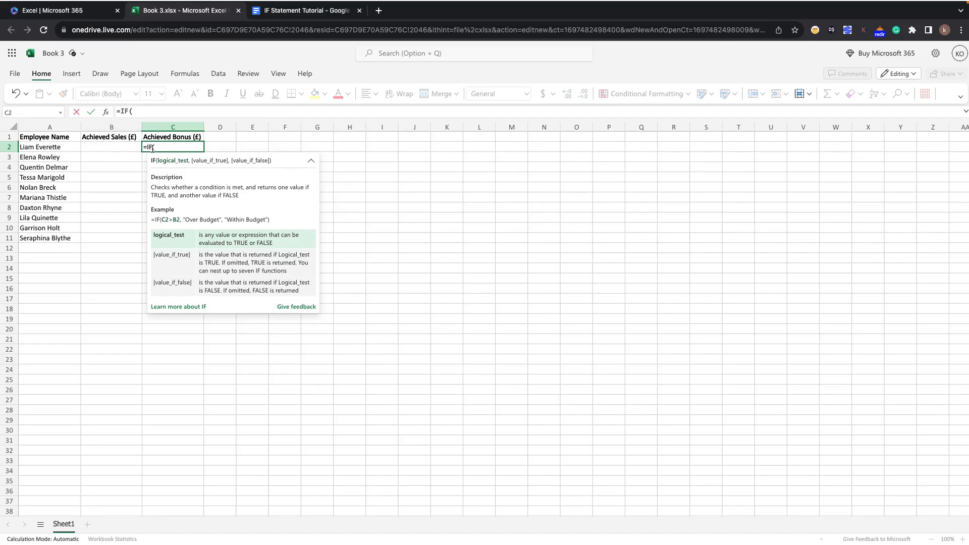
{"action": "type", "text": "B2"}
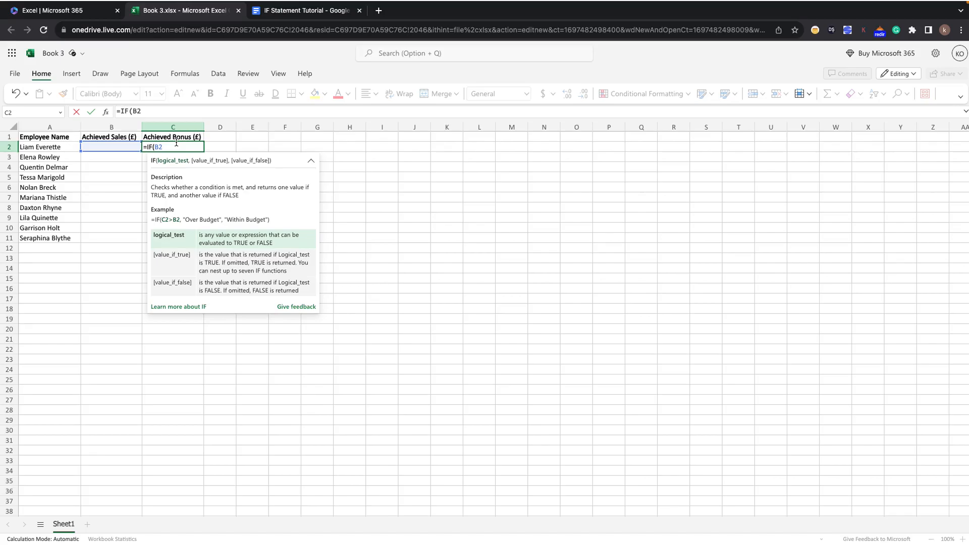
Check the top bonus tier in the Google Docs scenario and extend the formula in C2 to =IF(B2>100000,5000.
{"action": "left_click", "coordinate": [296, 14]}
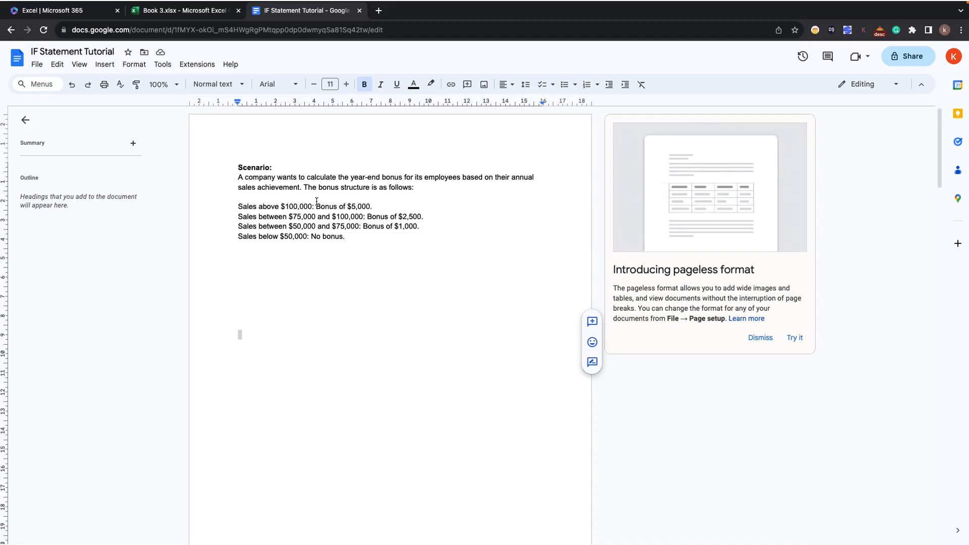
{"action": "left_click", "coordinate": [182, 10]}
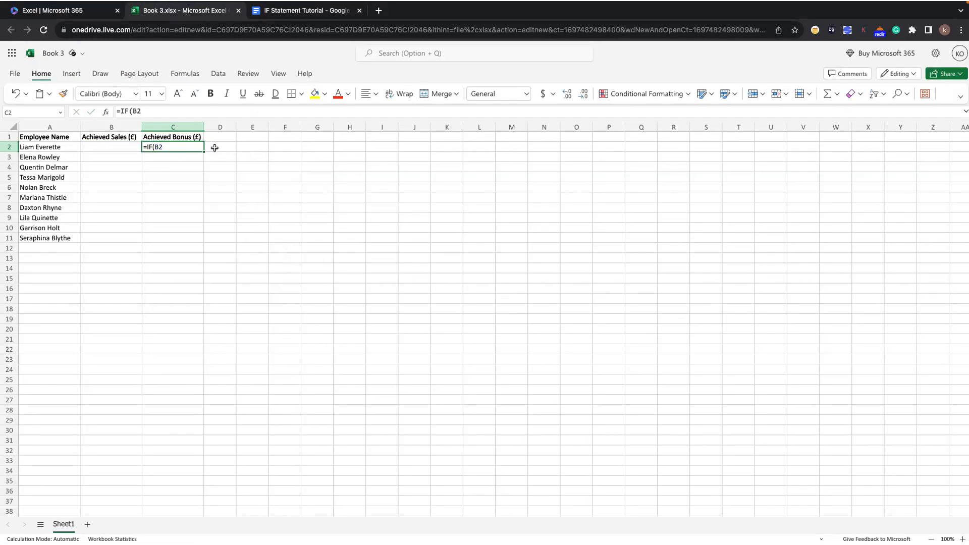
{"action": "left_click", "coordinate": [158, 110]}
{"action": "left_click", "coordinate": [108, 169]}
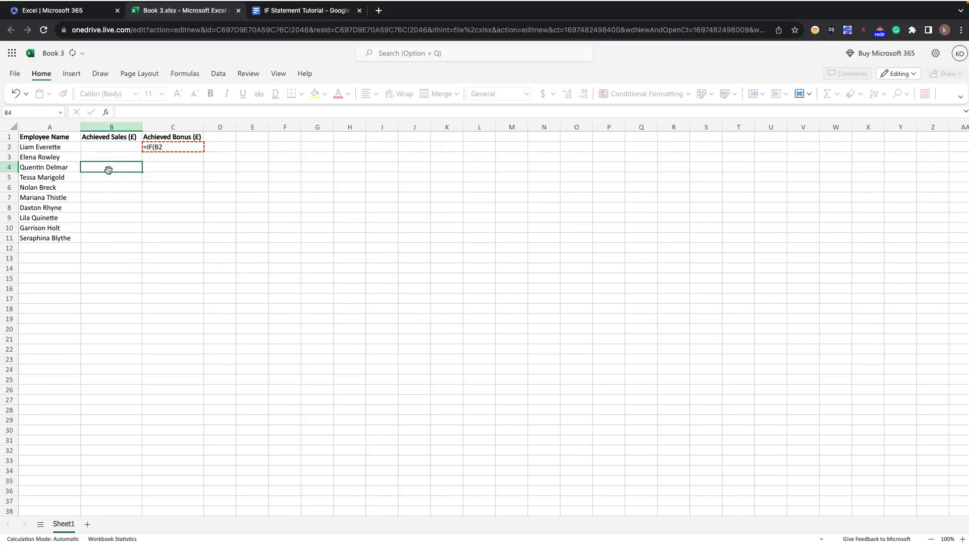
{"action": "left_click", "coordinate": [159, 147]}
{"action": "double_click", "coordinate": [167, 147]}
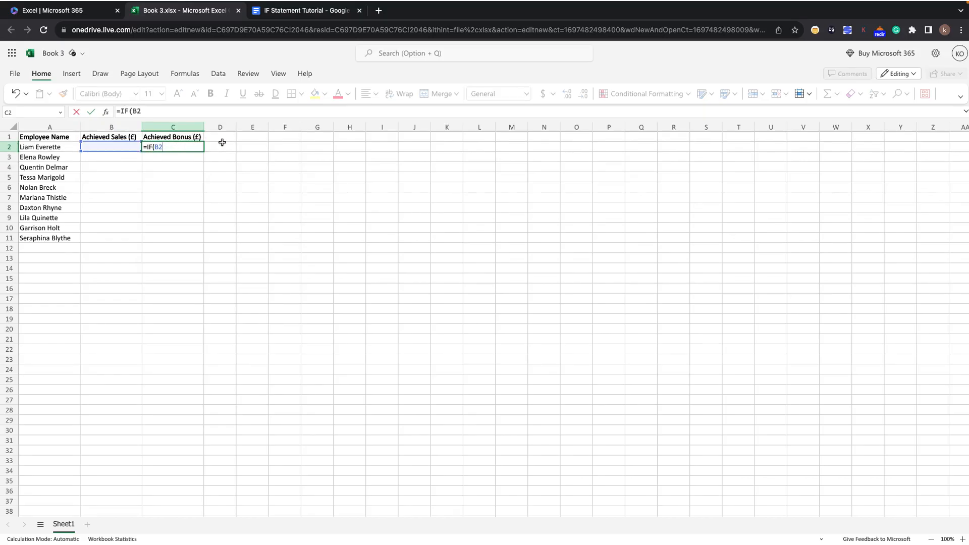
{"action": "type", "text": ">"}
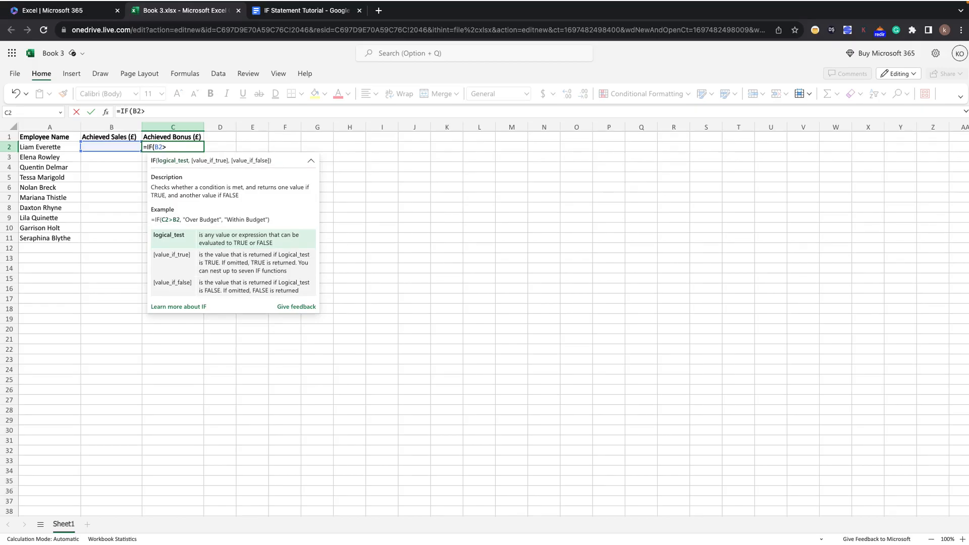
{"action": "type", "text": "1000"}
{"action": "type", "text": "00,"}
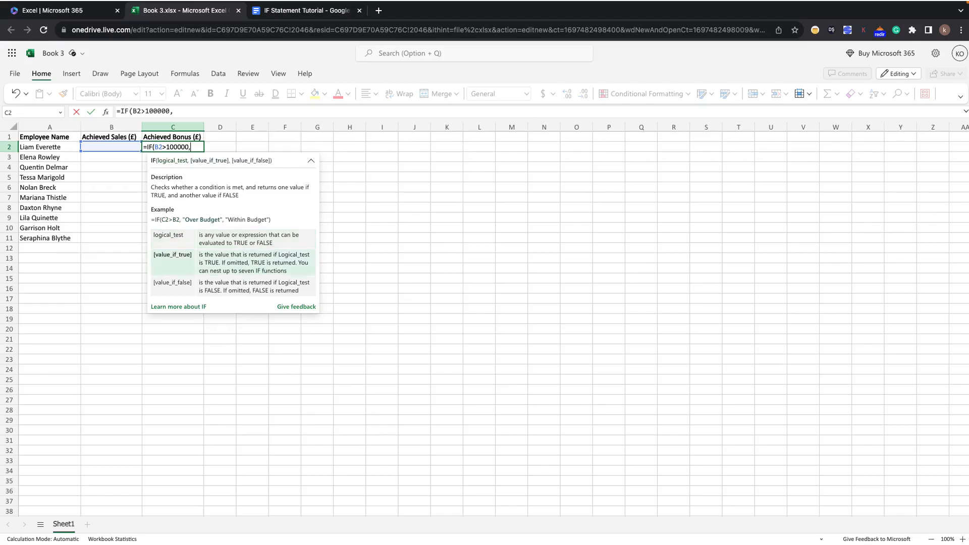
{"action": "type", "text": "5000"}
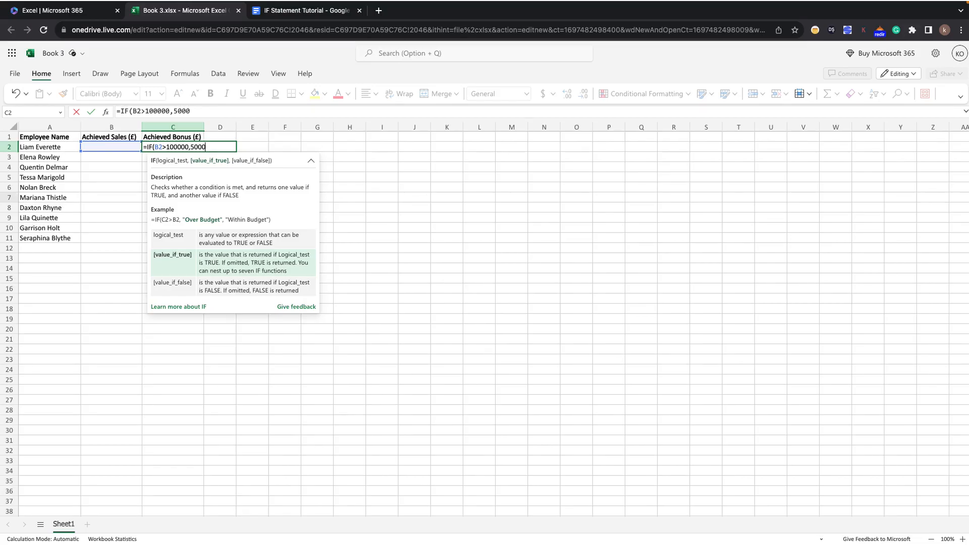
Recheck the bonus tiers in the Google Docs scenario, and extend C2's formula with a nested IF after 5000.
{"action": "left_click", "coordinate": [321, 11]}
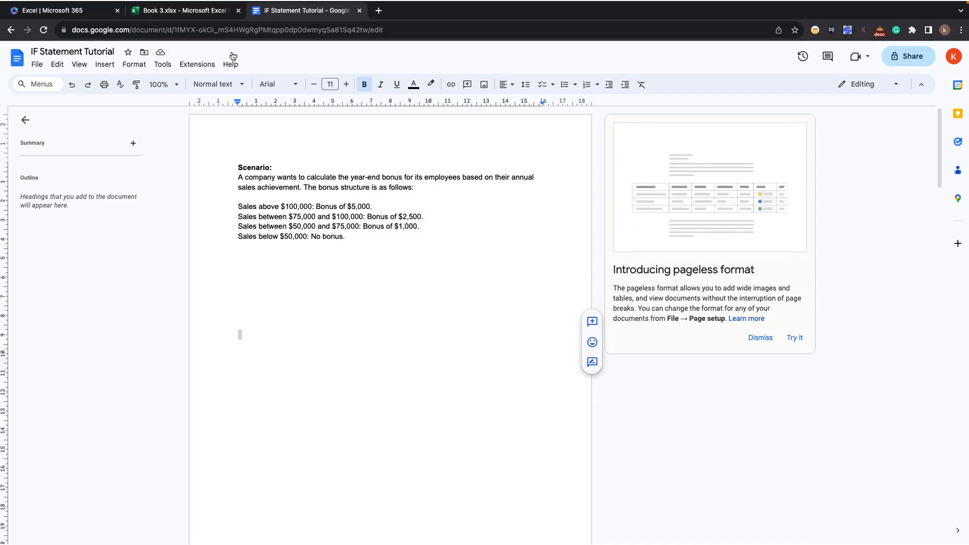
{"action": "left_click", "coordinate": [204, 12]}
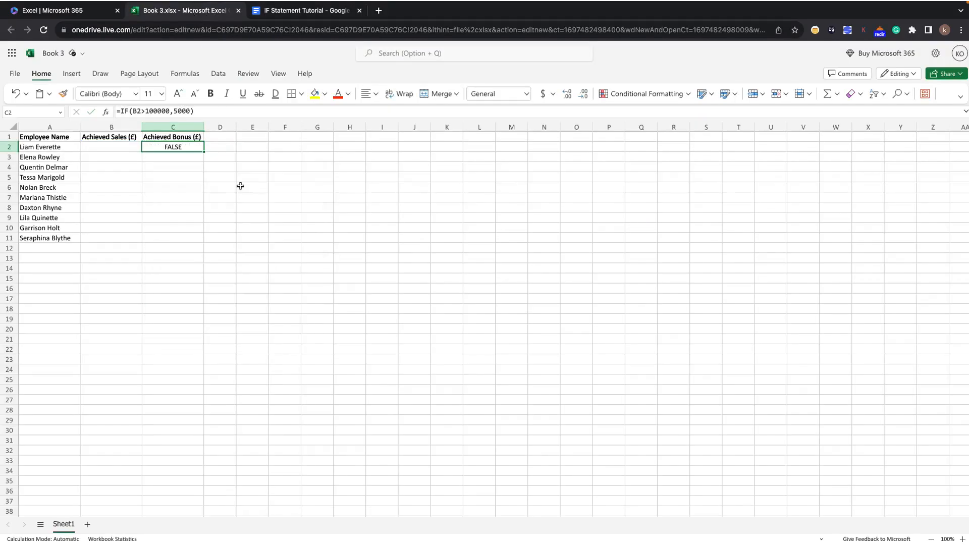
{"action": "double_click", "coordinate": [189, 147]}
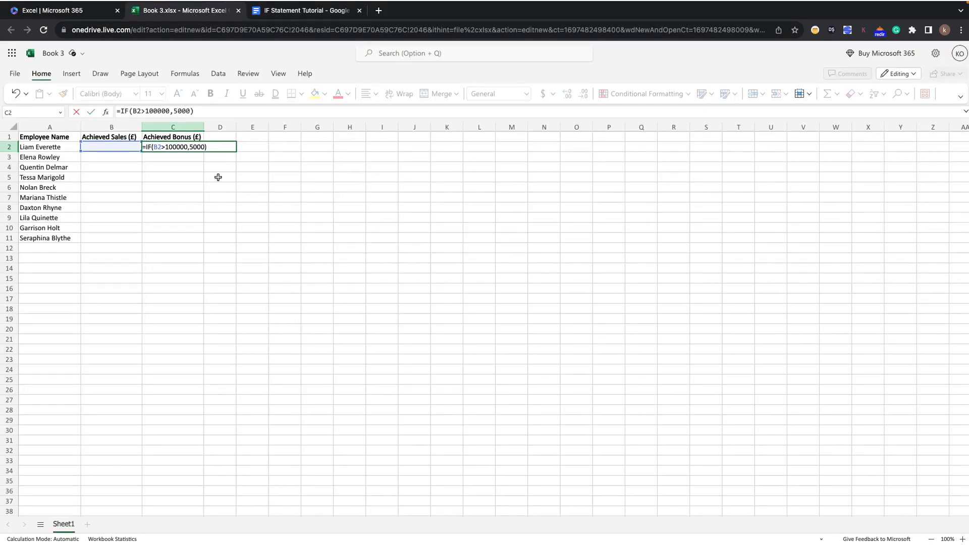
{"action": "key", "text": "BackSpace"}
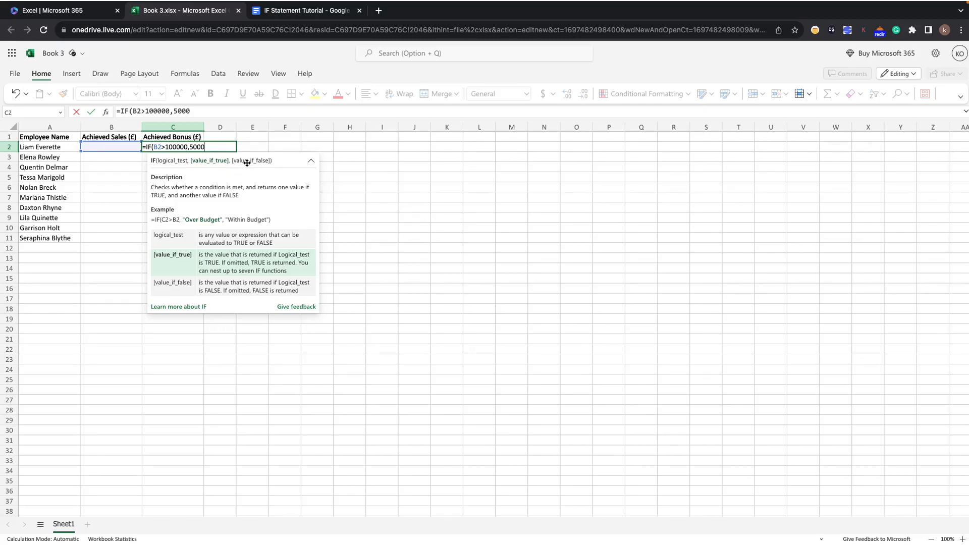
{"action": "type", "text": ","}
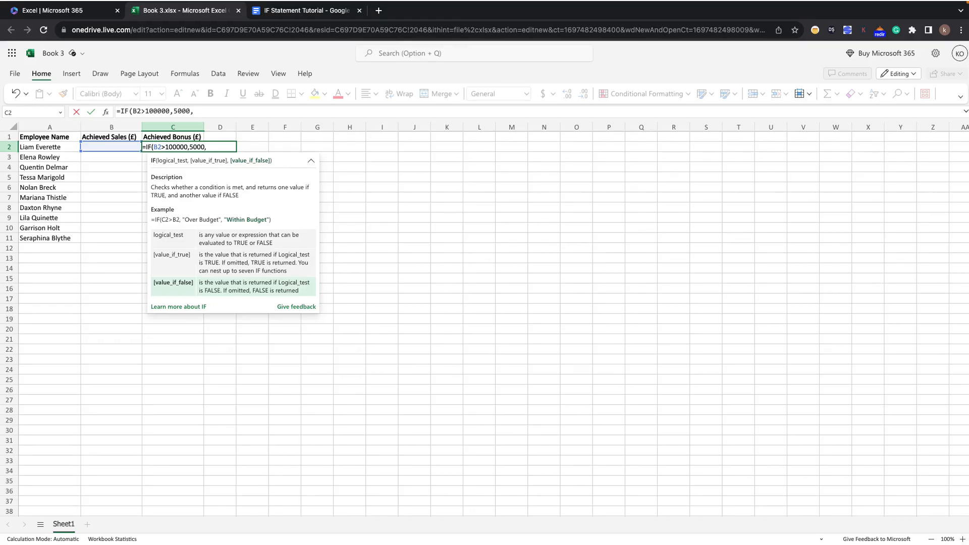
{"action": "type", "text": "F"}
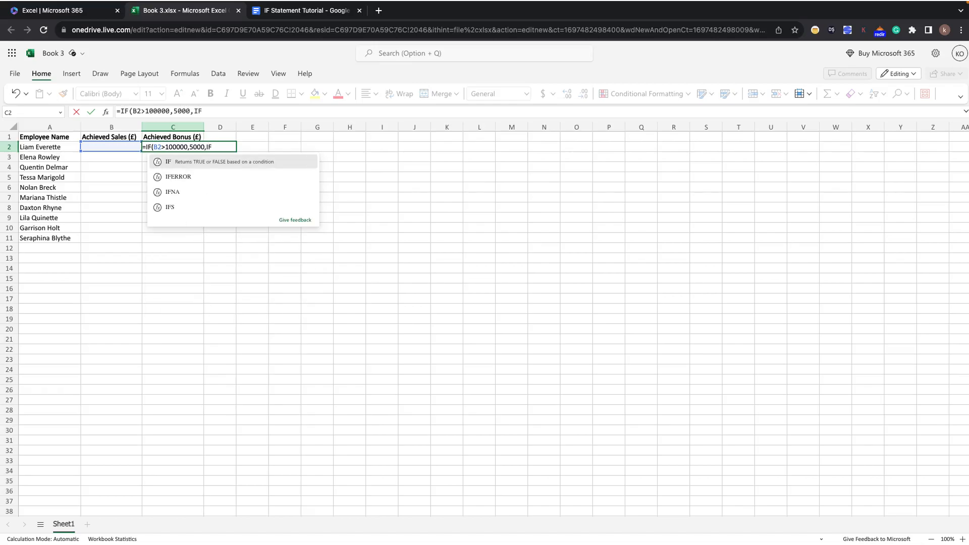
{"action": "left_click", "coordinate": [233, 161]}
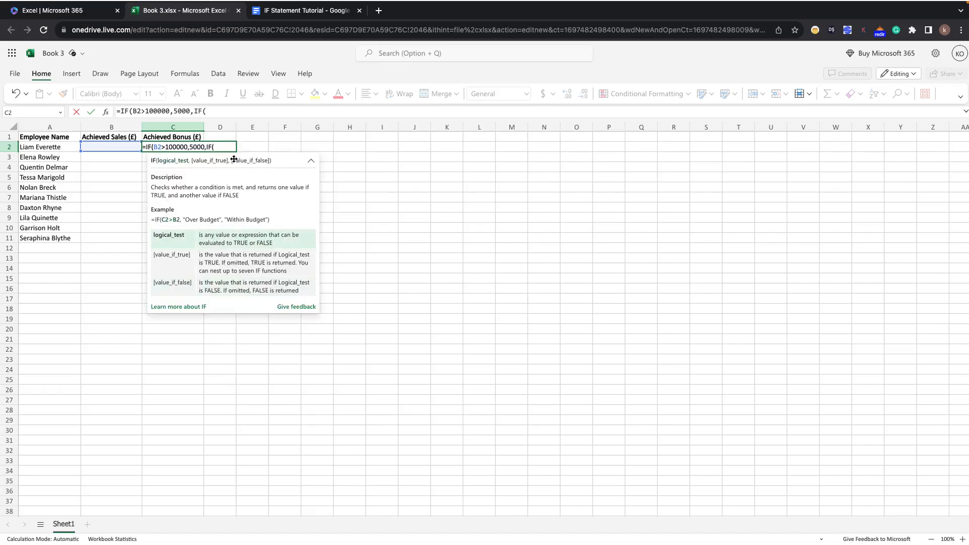
Check the second bonus tier in the Google Docs scenario and add >=75000,2500 to the nested IF in C2.
{"action": "left_click", "coordinate": [278, 12]}
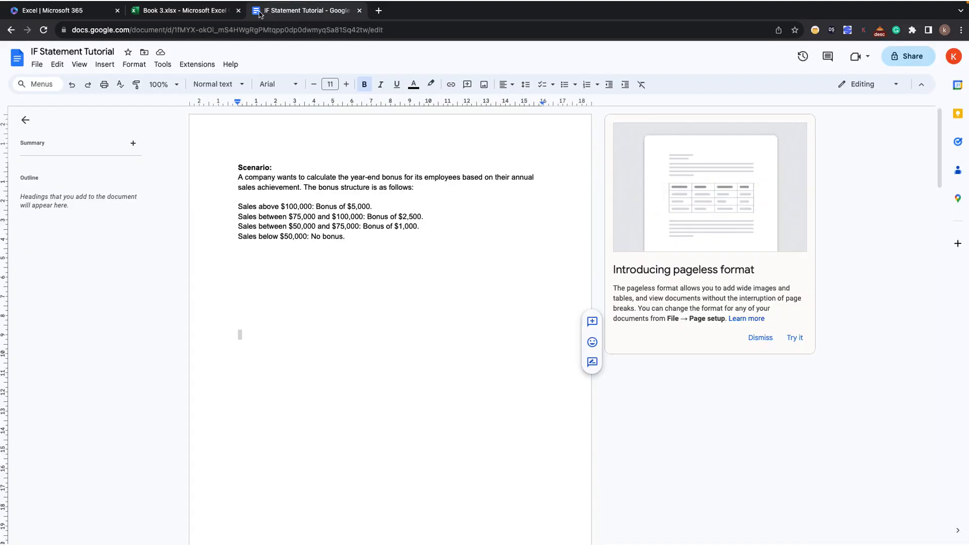
{"action": "left_click", "coordinate": [207, 11]}
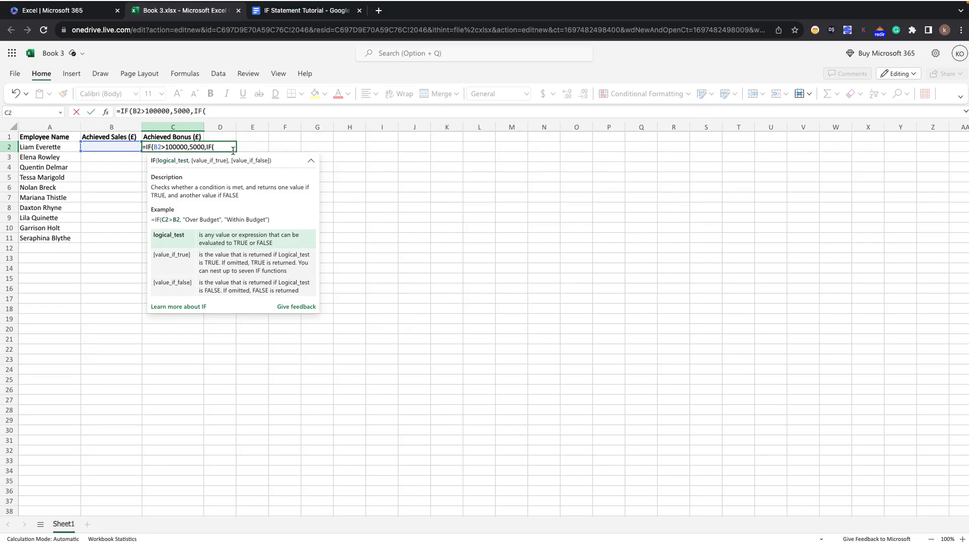
{"action": "type", "text": ">=75000"}
{"action": "type", "text": ",2500"}
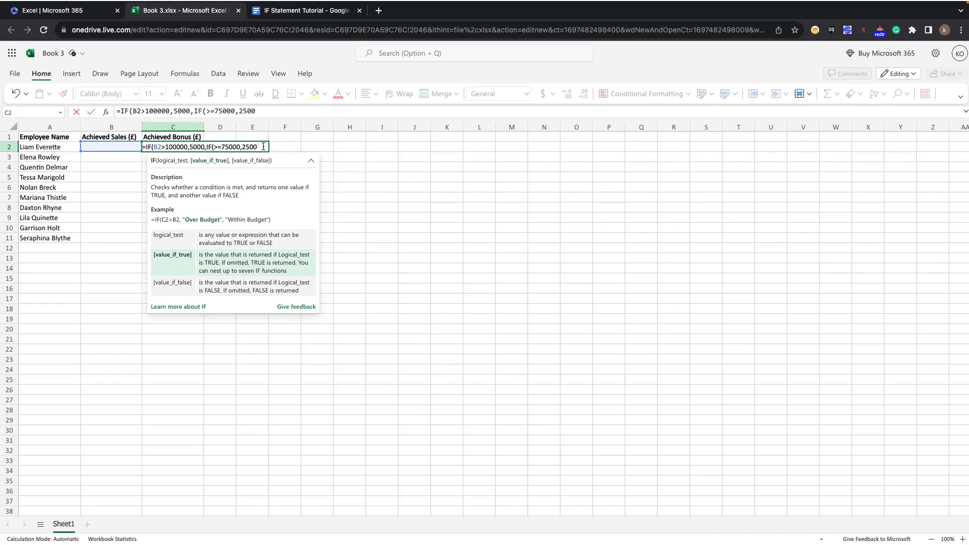
Start a third nested IF after 2500 in C2, and insert the missing B2 reference before >=75000.
{"action": "type", "text": ","}
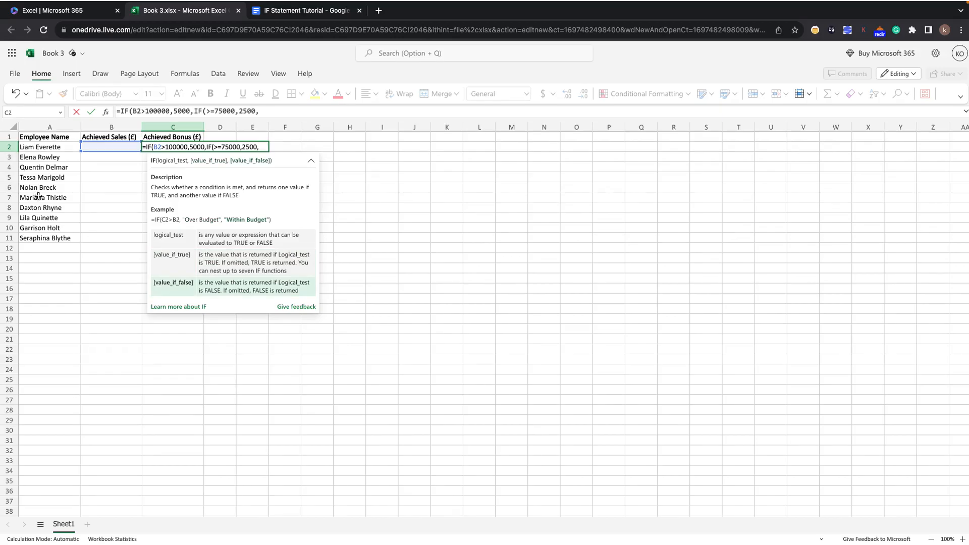
{"action": "type", "text": "IF"}
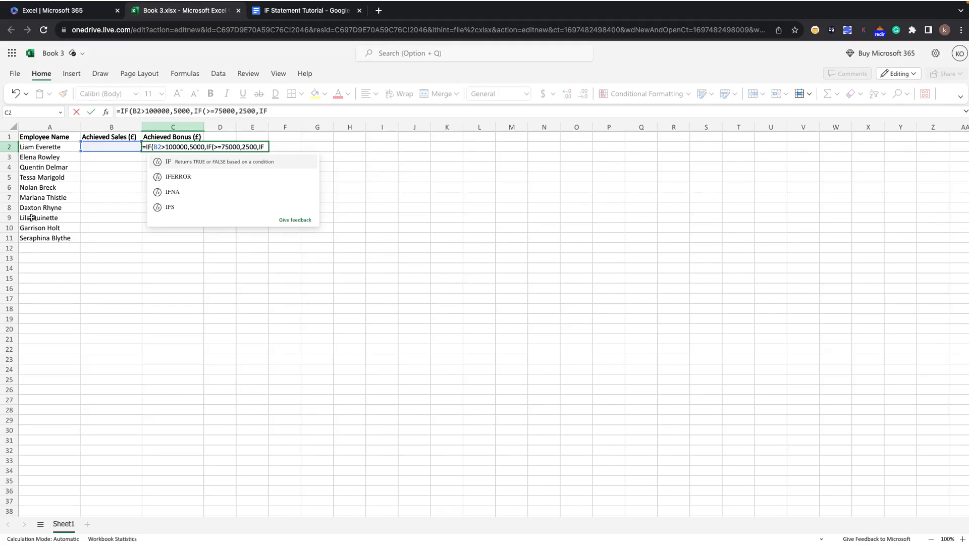
{"action": "left_click", "coordinate": [197, 161]}
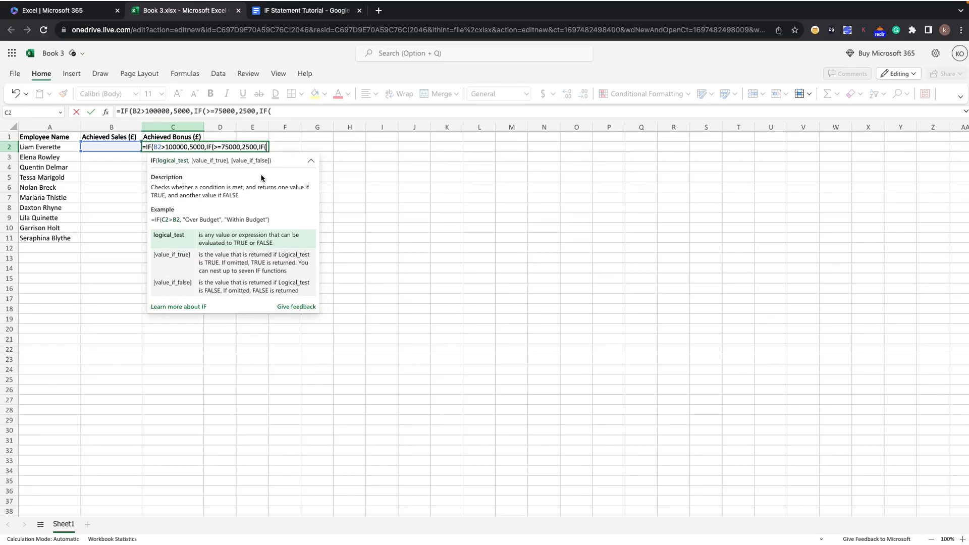
{"action": "left_click", "coordinate": [214, 146]}
{"action": "type", "text": "B2"}
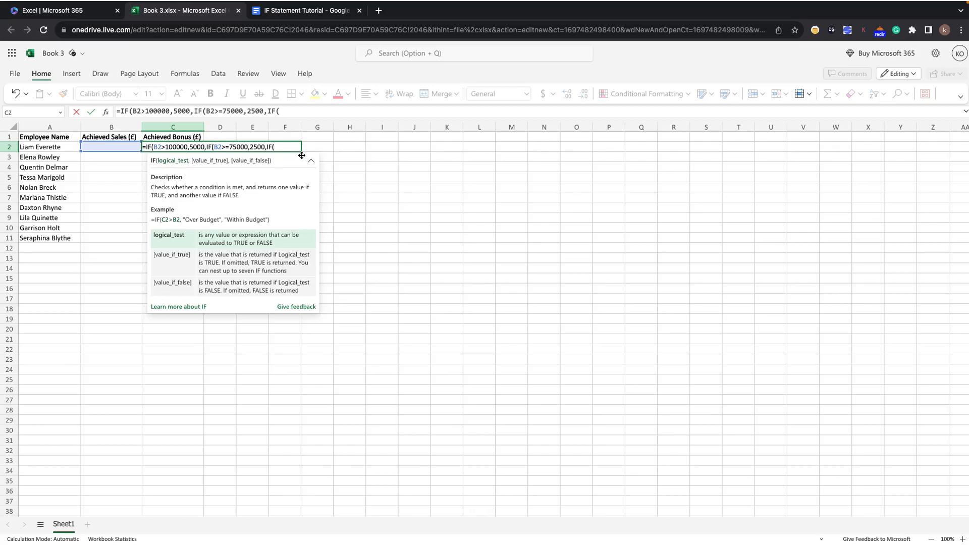
Fill the third IF in C2 with the condition B2>=50000 and the bonus 1000.
{"action": "type", "text": "B2"}
{"action": "type", "text": ">"}
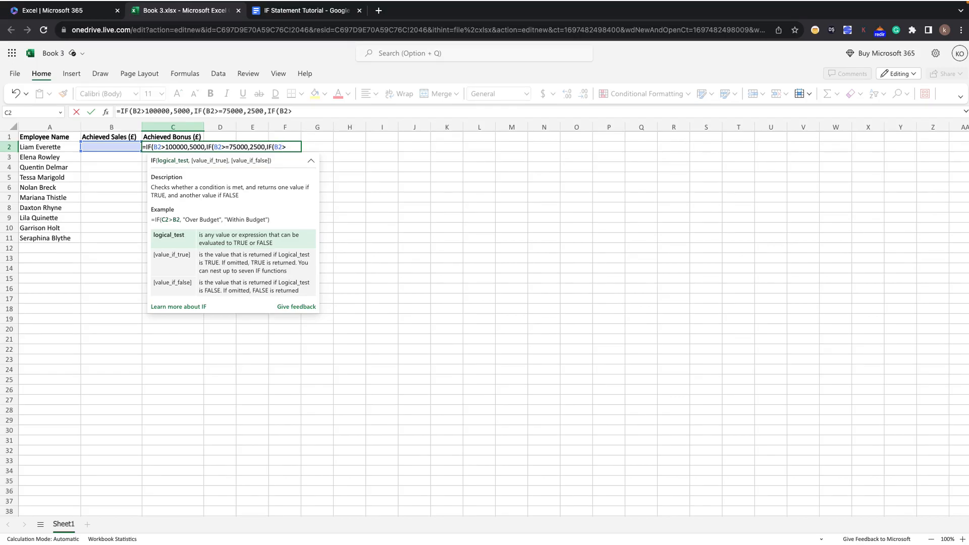
{"action": "type", "text": "=50000,1000"}
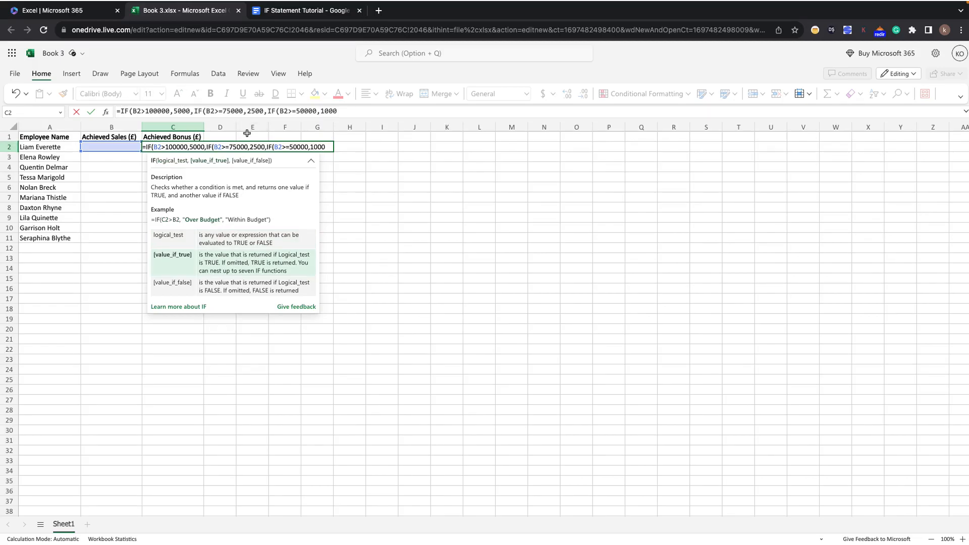
Check the no-bonus tier in the Google Docs scenario and finish C2 as =IF(B2>100000,5000,IF(B2>=75000,2500,IF(B2>=50000,1000,0))).
{"action": "mouse_move", "coordinate": [294, 4]}
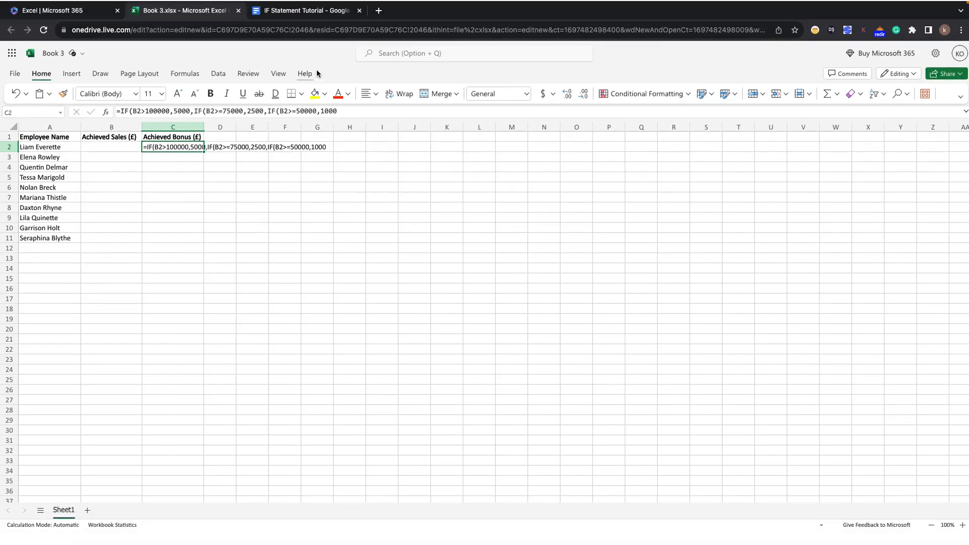
{"action": "left_click", "coordinate": [302, 11]}
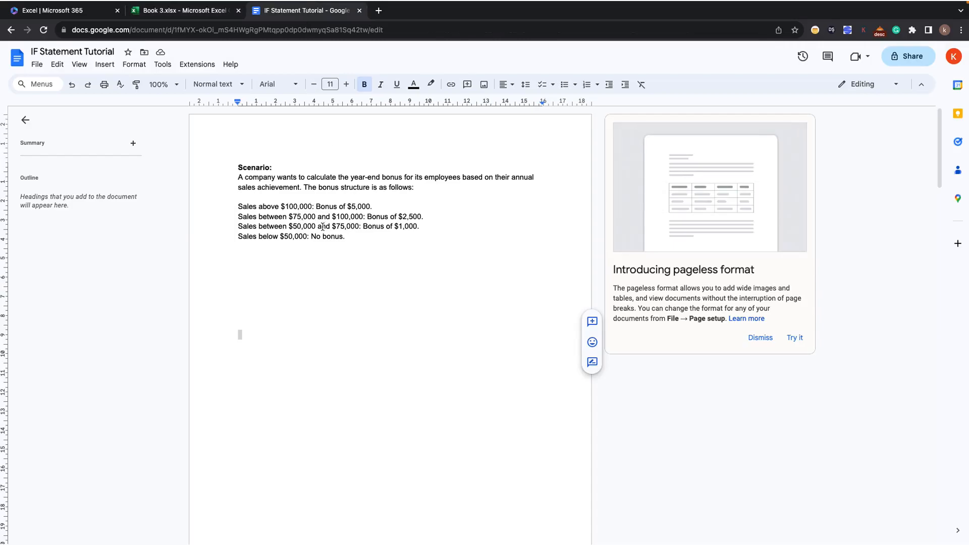
{"action": "left_click", "coordinate": [200, 16]}
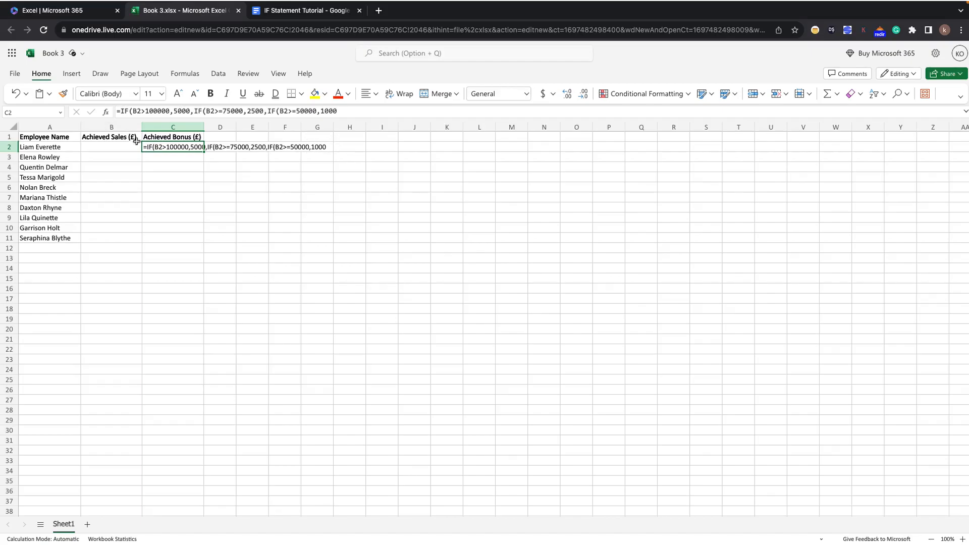
{"action": "double_click", "coordinate": [178, 146]}
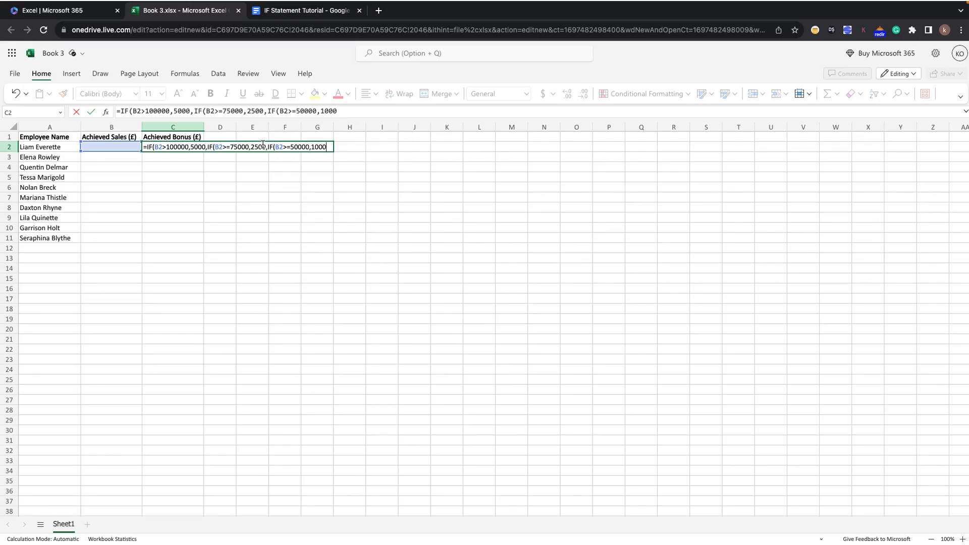
{"action": "type", "text": ",0"}
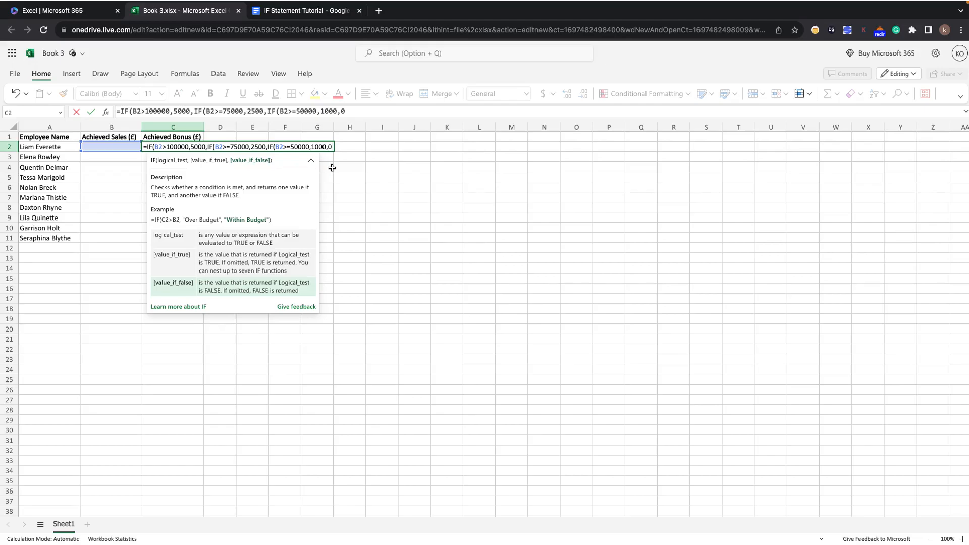
{"action": "type", "text": "))"}
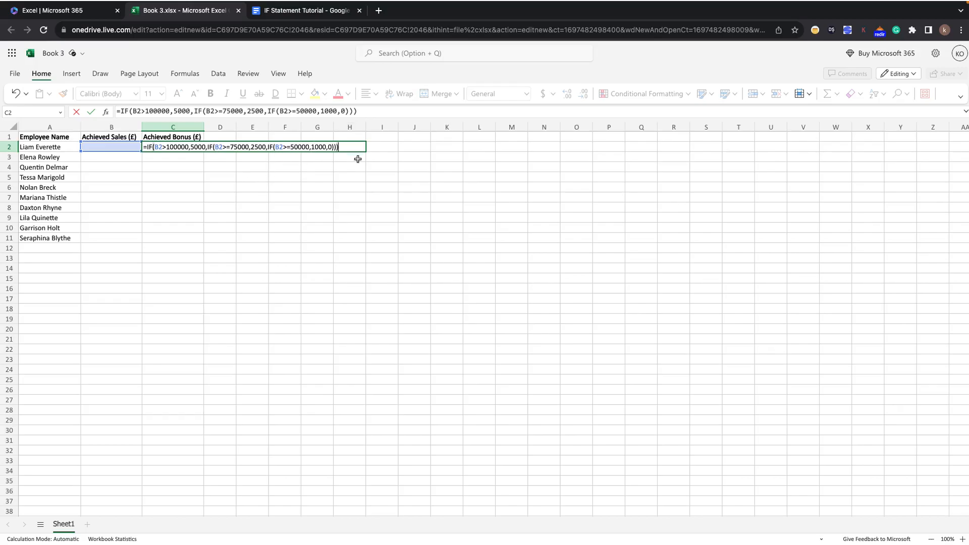
{"action": "key", "text": "Return"}
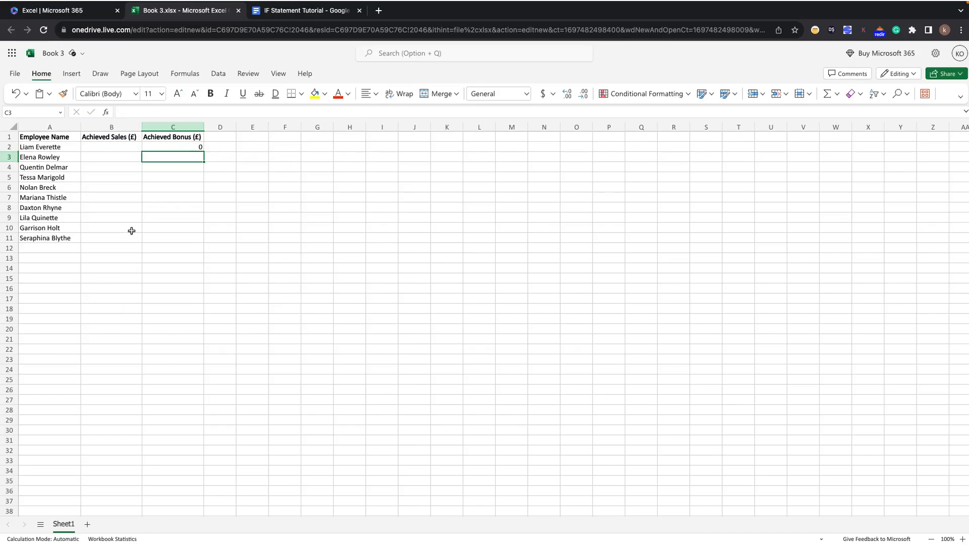
Enter sample achieved sales of 120000 in B2 and 44234252 in B3.
{"action": "left_click", "coordinate": [95, 148]}
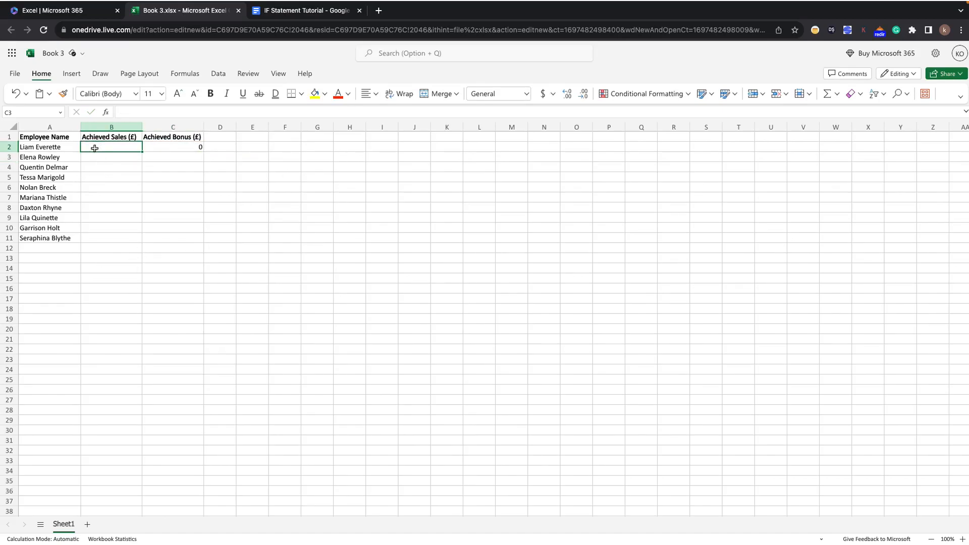
{"action": "type", "text": "120000"}
{"action": "left_click", "coordinate": [97, 157]}
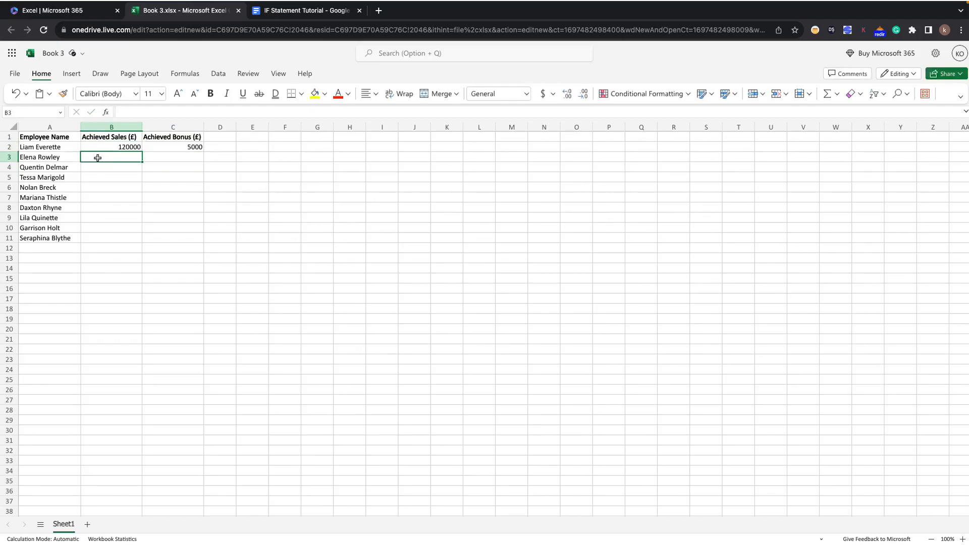
{"action": "left_click", "coordinate": [285, 11]}
{"action": "left_click", "coordinate": [184, 11]}
{"action": "type", "text": "44234252"}
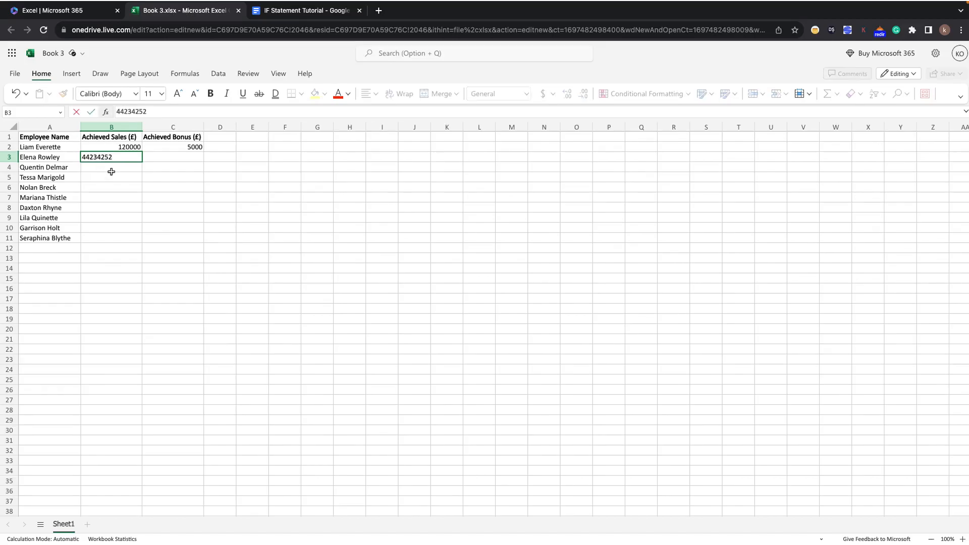
{"action": "key", "text": "Return"}
Fill the bonus formula from C2 down through C11.
{"action": "left_click", "coordinate": [171, 158]}
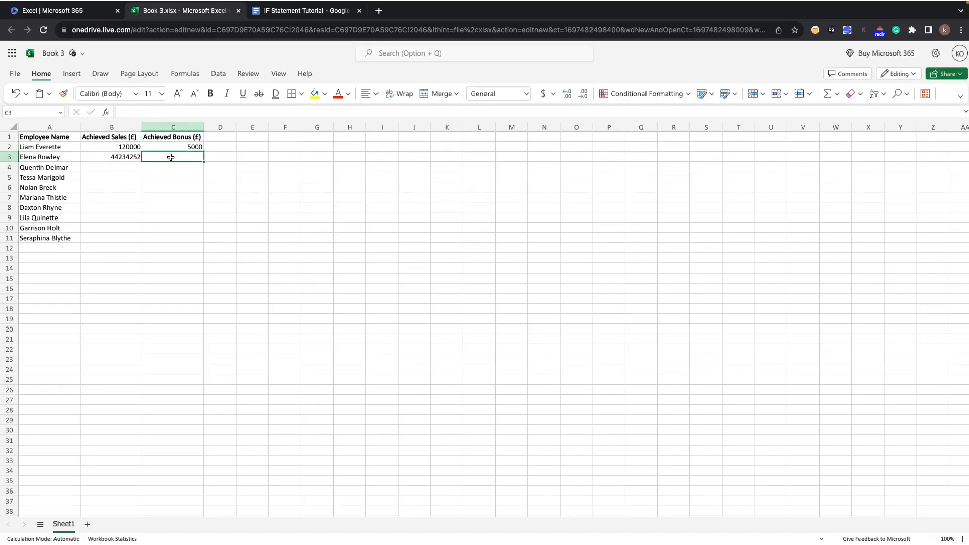
{"action": "left_click", "coordinate": [135, 147]}
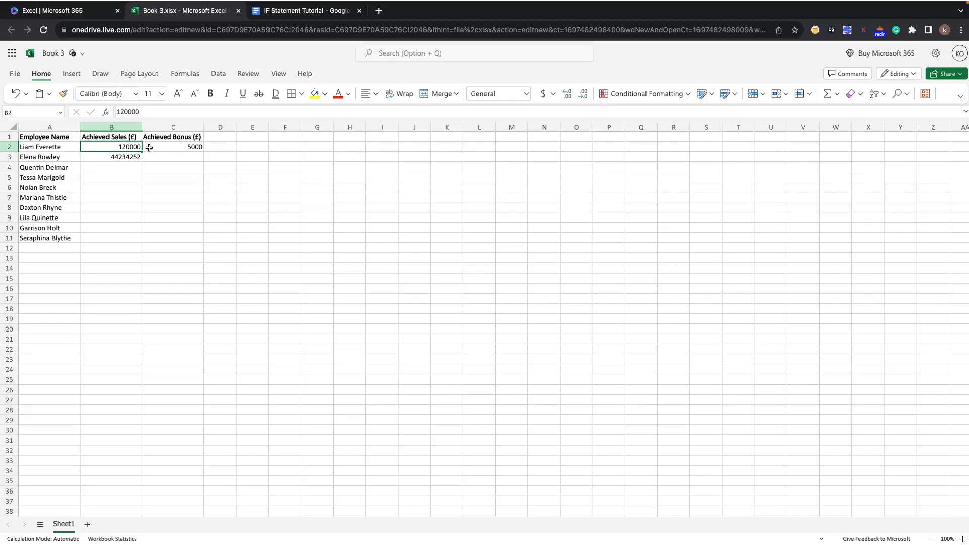
{"action": "left_click", "coordinate": [183, 146]}
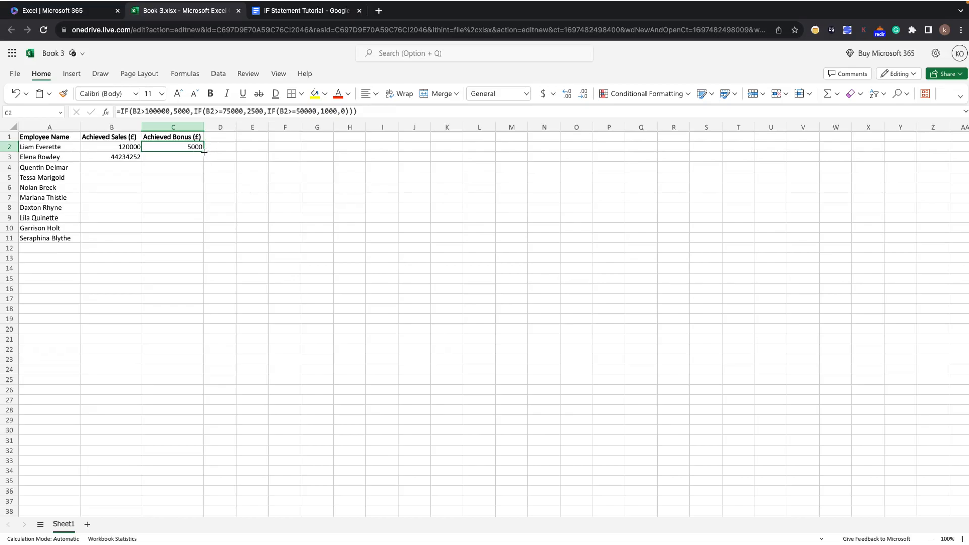
{"action": "left_click_drag", "start_coordinate": [204, 152], "coordinate": [204, 238]}
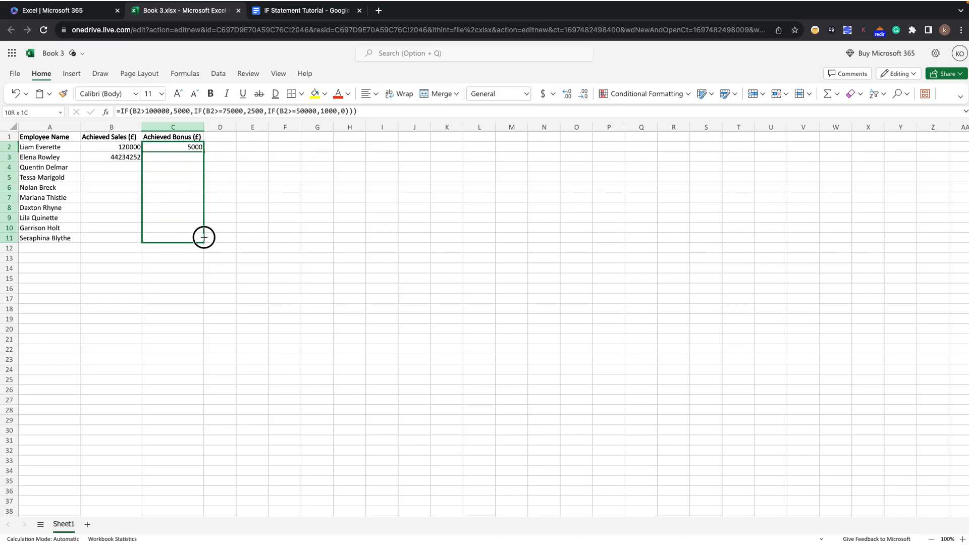
{"action": "left_click_drag", "start_coordinate": [204, 237], "coordinate": [204, 237]}
Enter sample achieved sales of 454 in B4, 6244 in B5 and 67652 in B6.
{"action": "left_click", "coordinate": [112, 170]}
{"action": "type", "text": "454"}
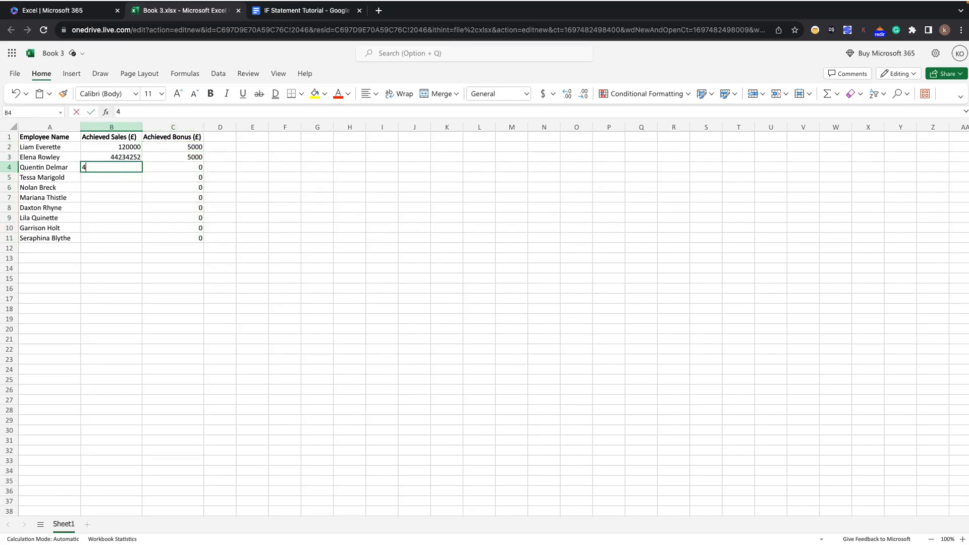
{"action": "left_click", "coordinate": [126, 194]}
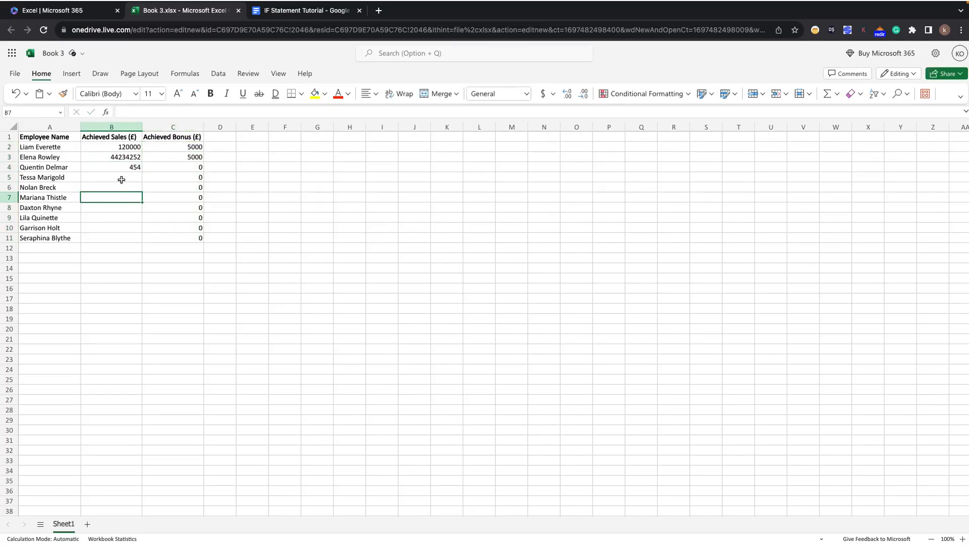
{"action": "left_click", "coordinate": [122, 177]}
{"action": "type", "text": "624425"}
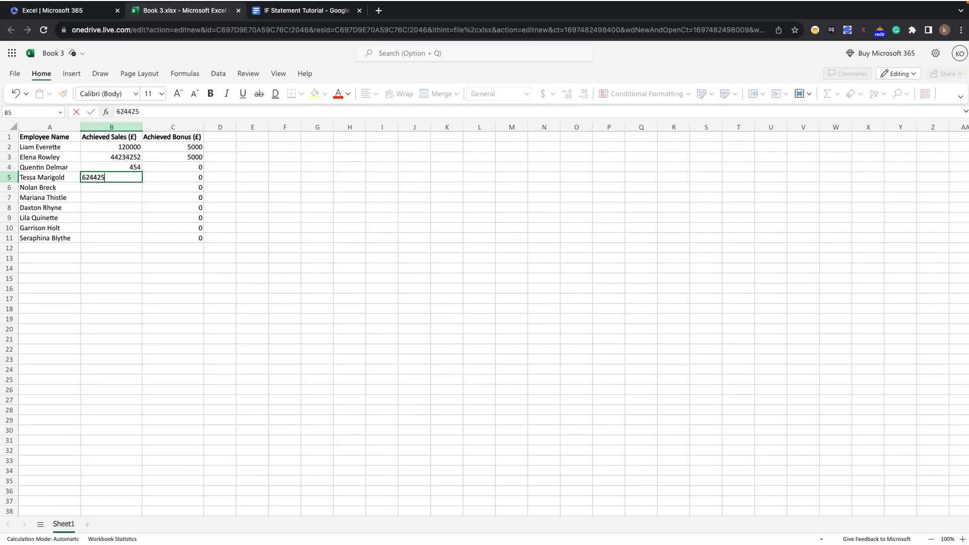
{"action": "left_click", "coordinate": [132, 214]}
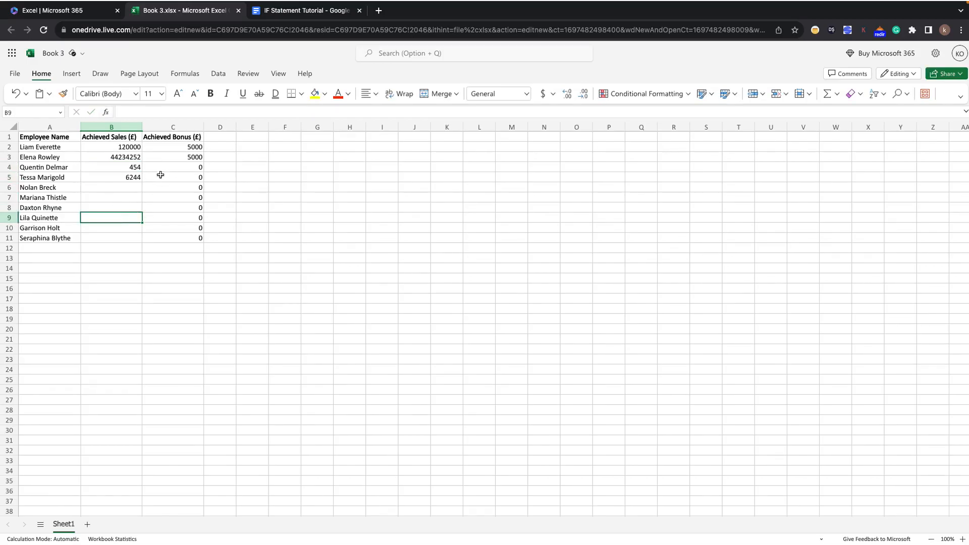
{"action": "left_click", "coordinate": [127, 189]}
{"action": "type", "text": "67652"}
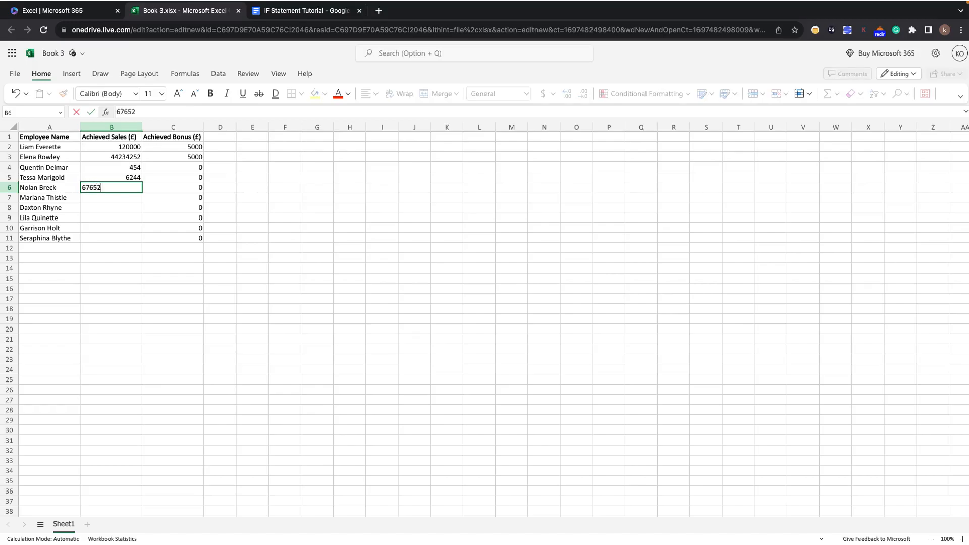
Enter sample achieved sales of 4455 in B7, 80000 in B8 and 151551 in B9.
{"action": "left_click", "coordinate": [136, 198]}
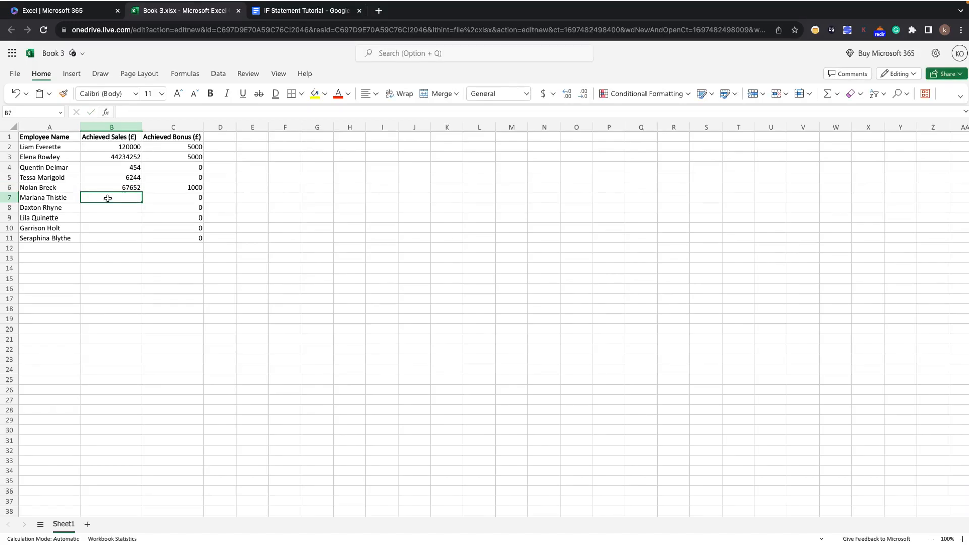
{"action": "type", "text": "4455"}
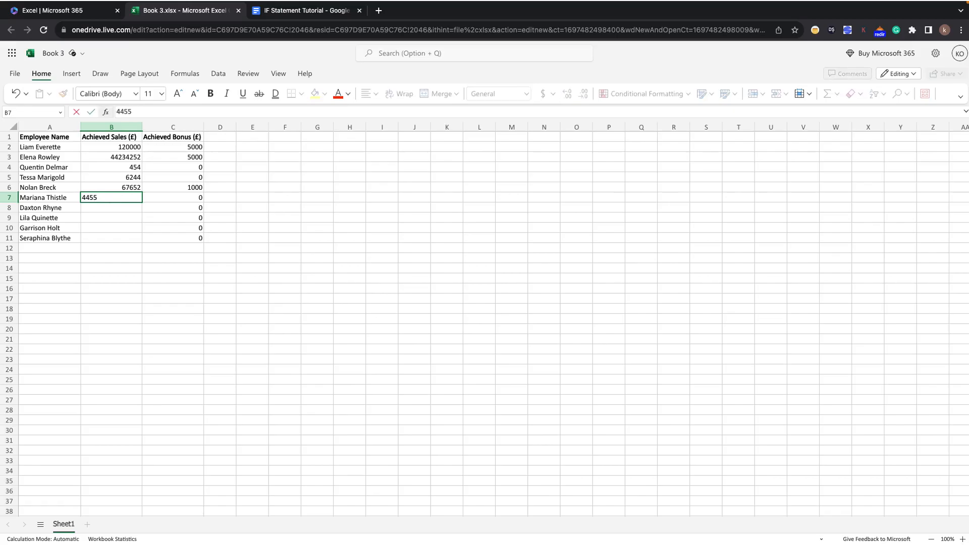
{"action": "left_click", "coordinate": [108, 207]}
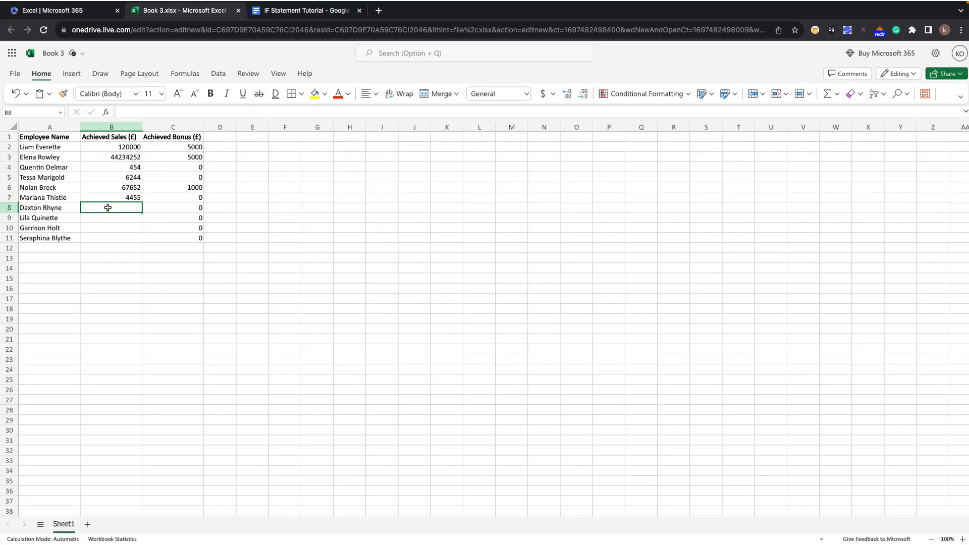
{"action": "type", "text": "80000"}
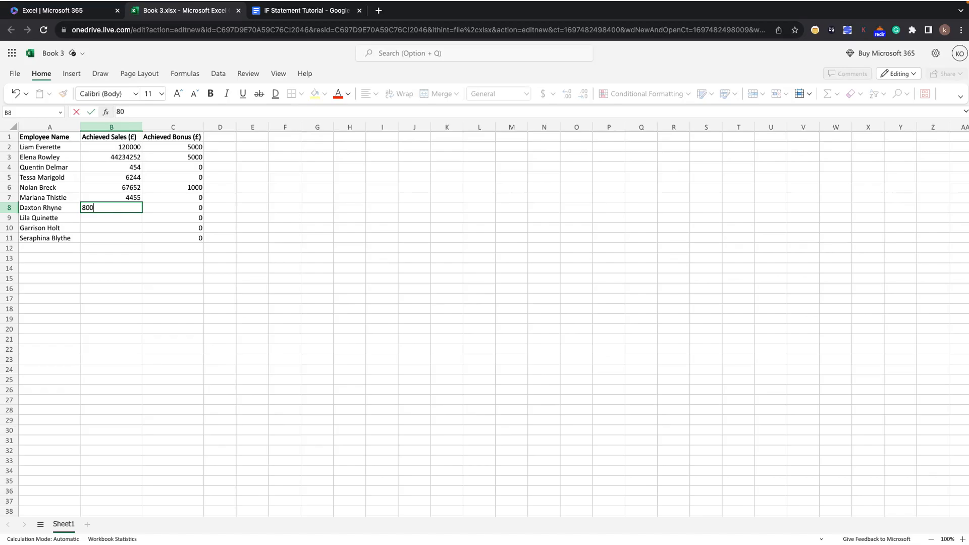
{"action": "left_click", "coordinate": [104, 223]}
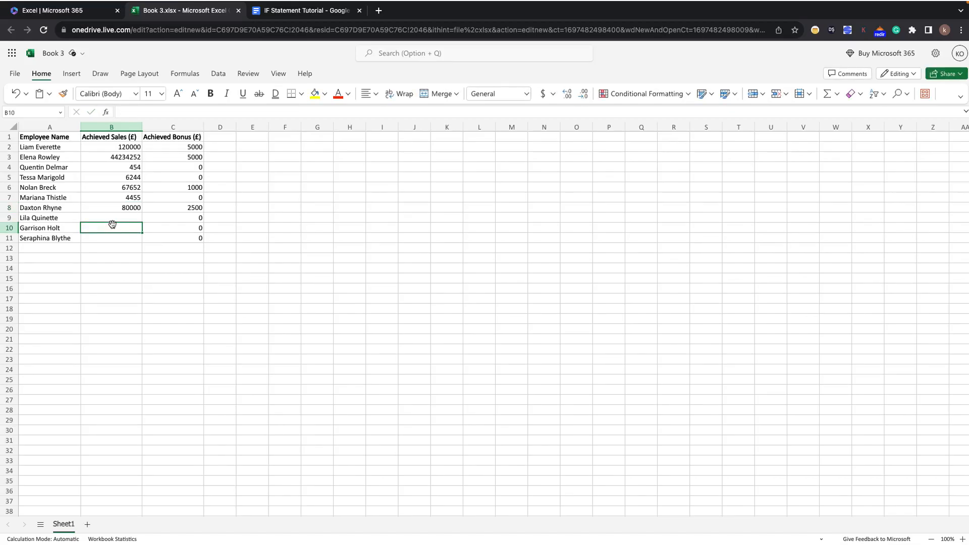
{"action": "left_click", "coordinate": [114, 217]}
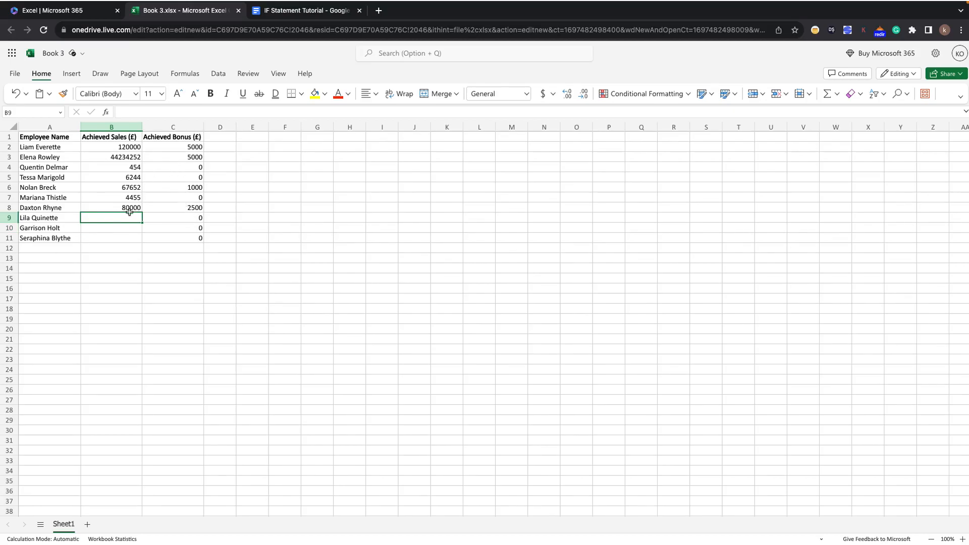
{"action": "type", "text": "151551"}
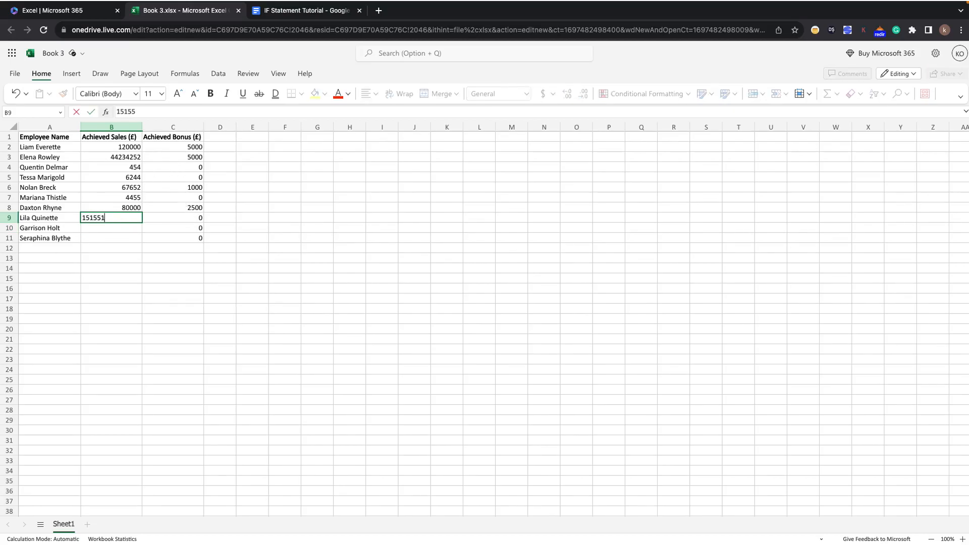
Enter sample achieved sales of 262 in B10 and 55445 in B11.
{"action": "left_click", "coordinate": [105, 235]}
{"action": "left_click", "coordinate": [107, 227]}
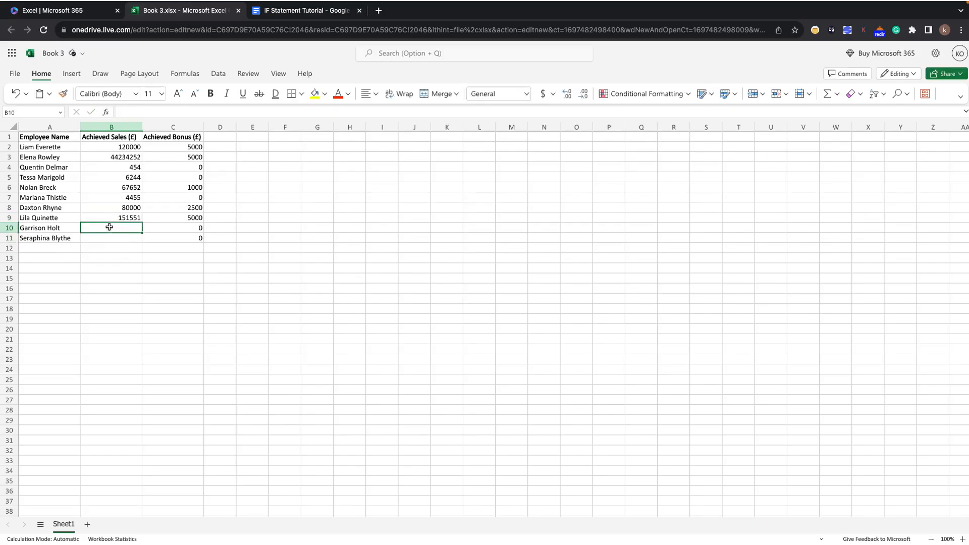
{"action": "type", "text": "262"}
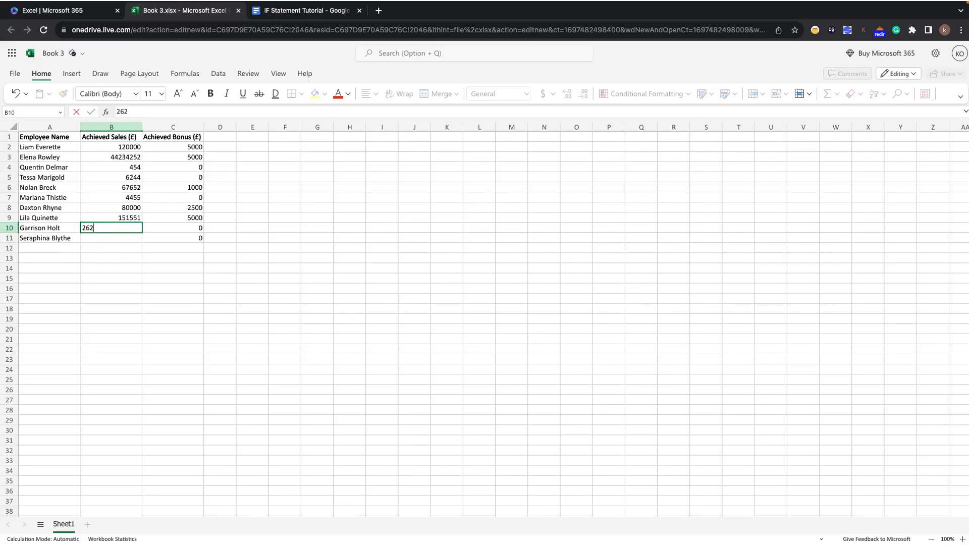
{"action": "left_click", "coordinate": [86, 239]}
{"action": "type", "text": "55445"}
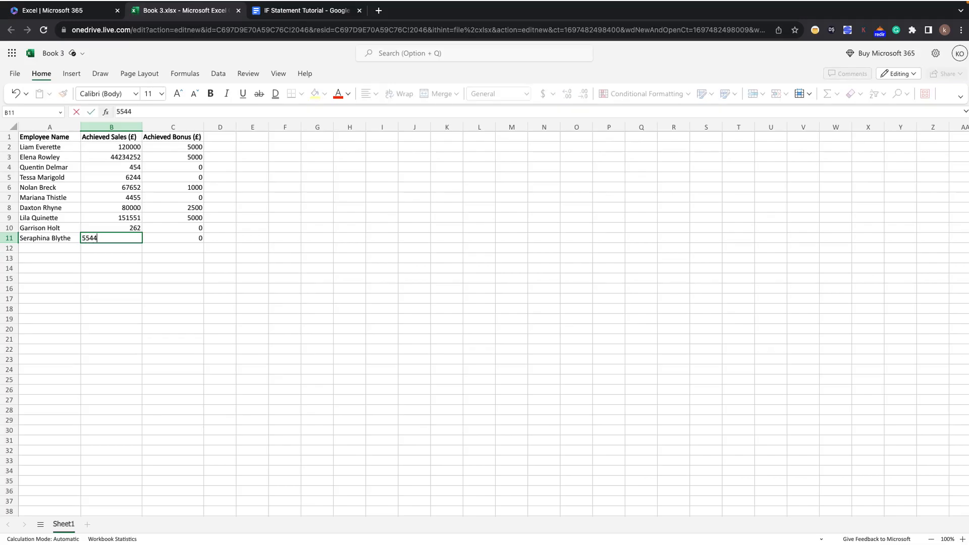
{"action": "left_click", "coordinate": [93, 258]}
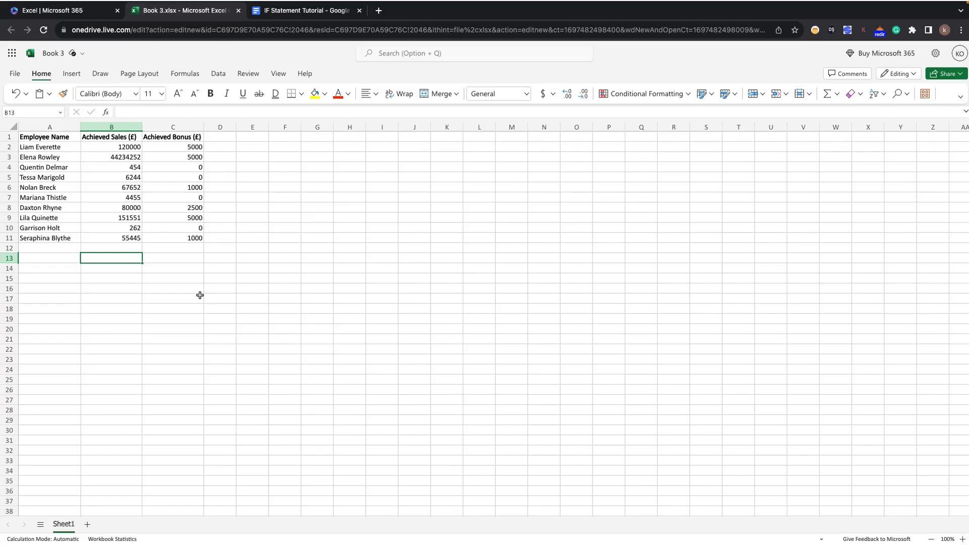
Insert an outer IF function at the start of the existing bonus formula in C2.
{"action": "double_click", "coordinate": [171, 147]}
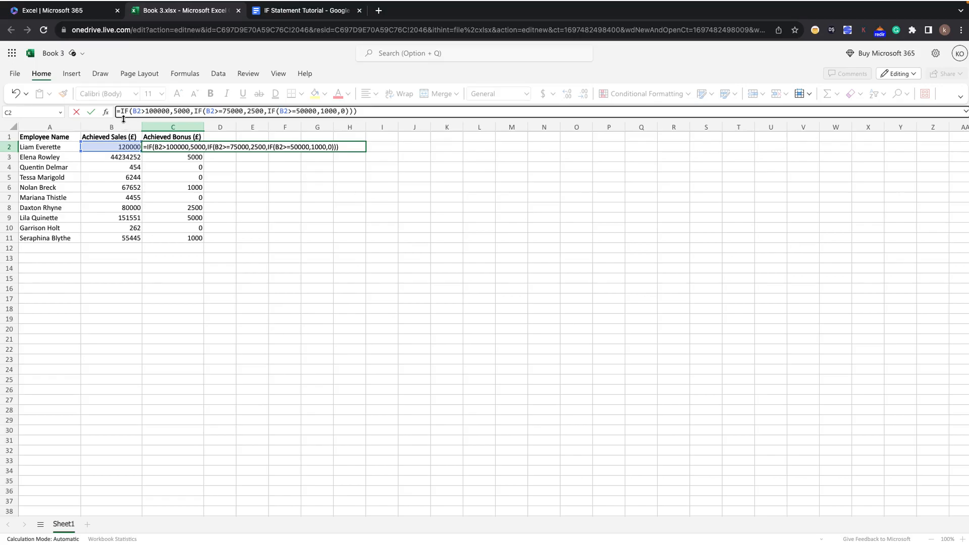
{"action": "type", "text": "="}
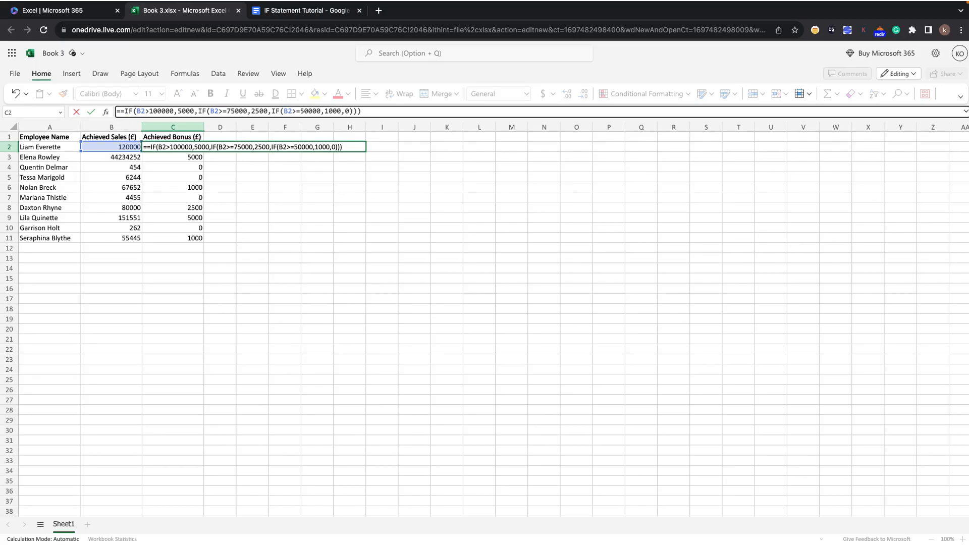
{"action": "type", "text": "if"}
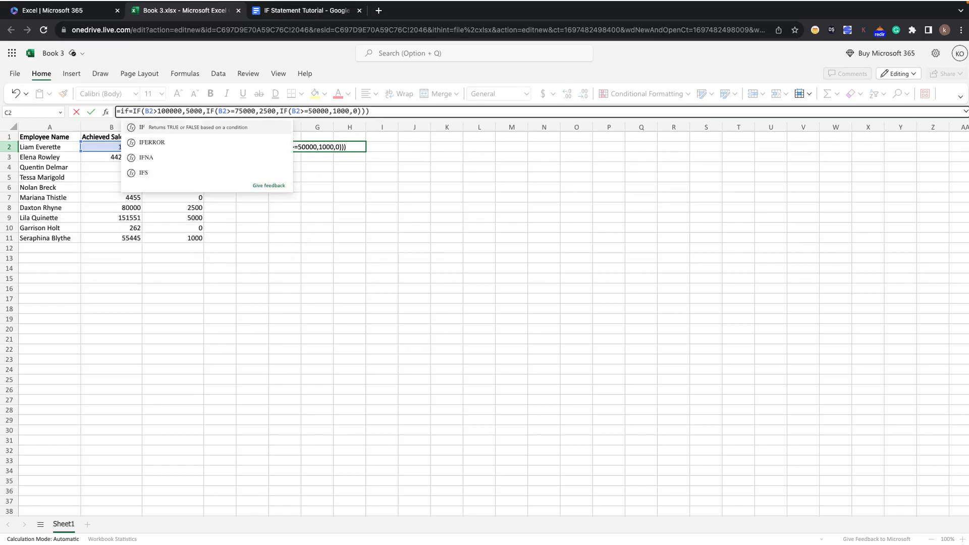
{"action": "left_click", "coordinate": [152, 124]}
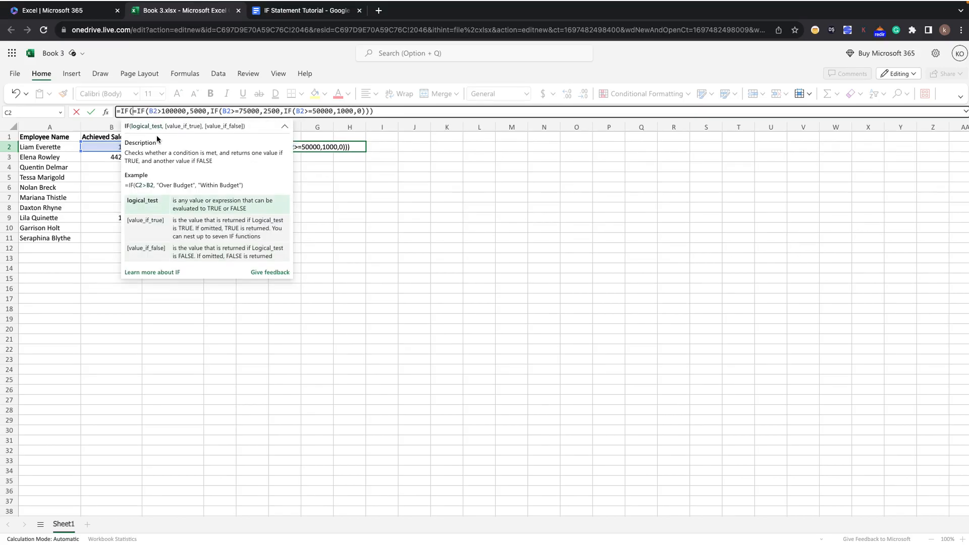
Give the outer IF in C2 the logical test ISNUMBER(B2), followed by a comma.
{"action": "type", "text": "IS"}
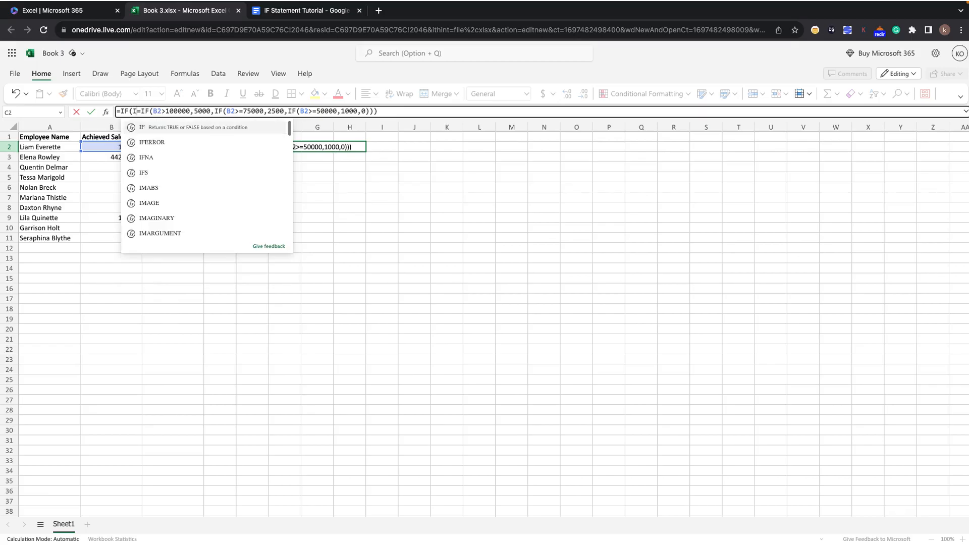
{"action": "type", "text": "N"}
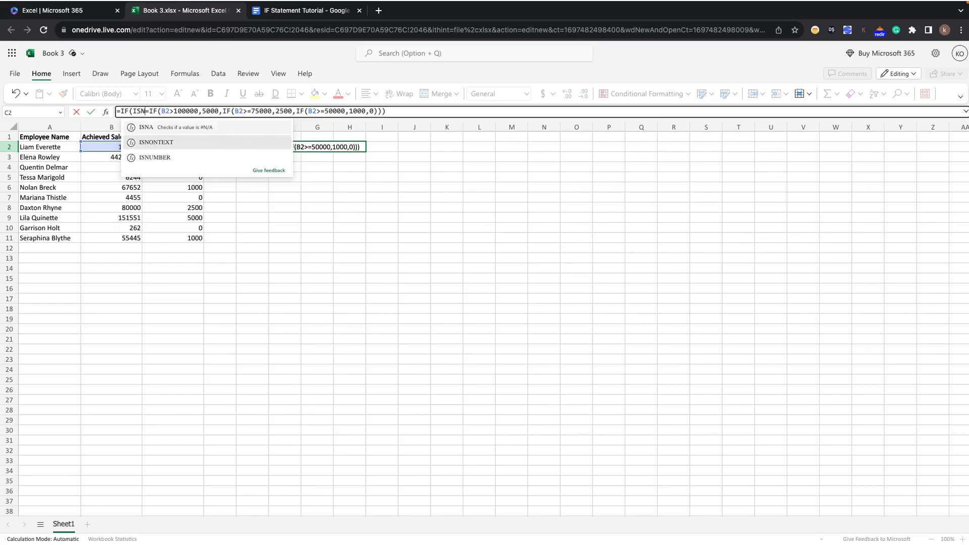
{"action": "left_click", "coordinate": [155, 157]}
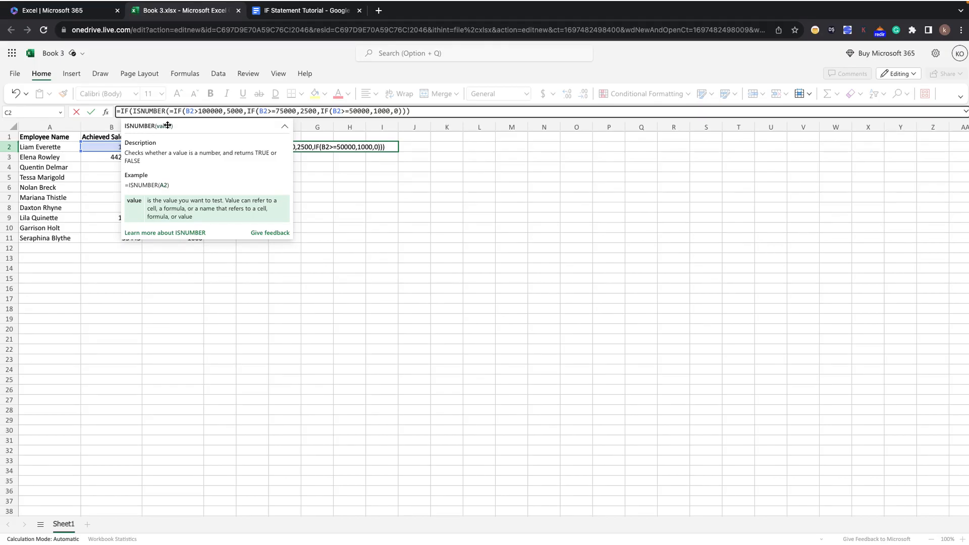
{"action": "type", "text": "B@"}
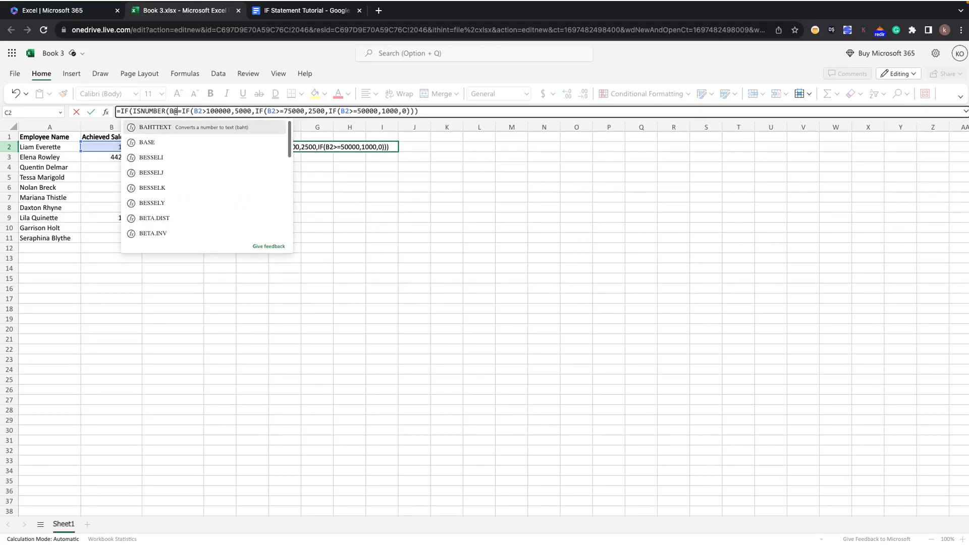
{"action": "key", "text": "BackSpace"}
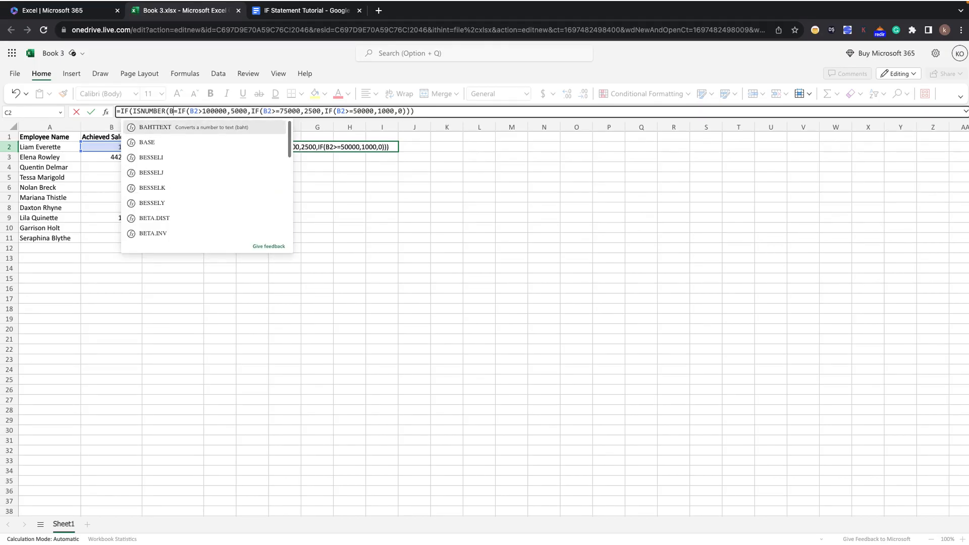
{"action": "type", "text": "2"}
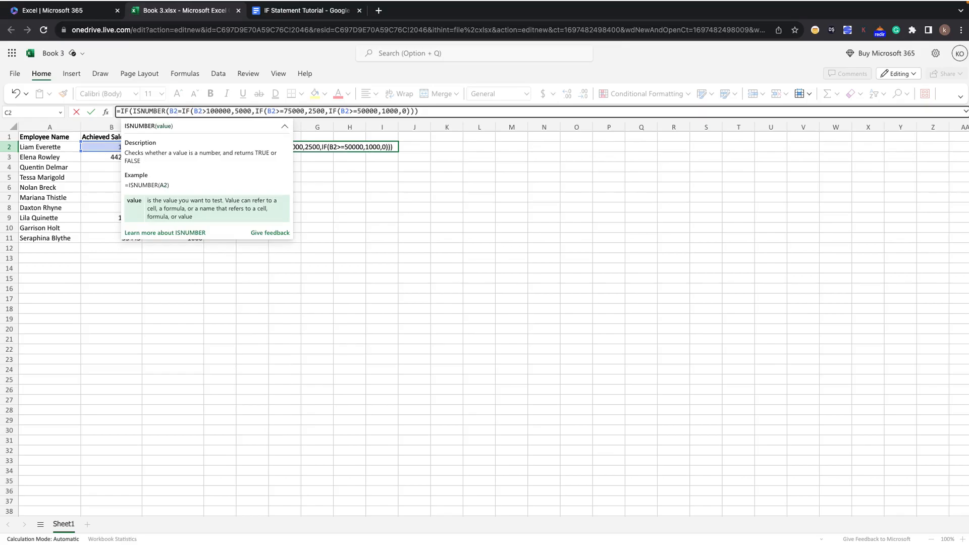
{"action": "type", "text": ")"}
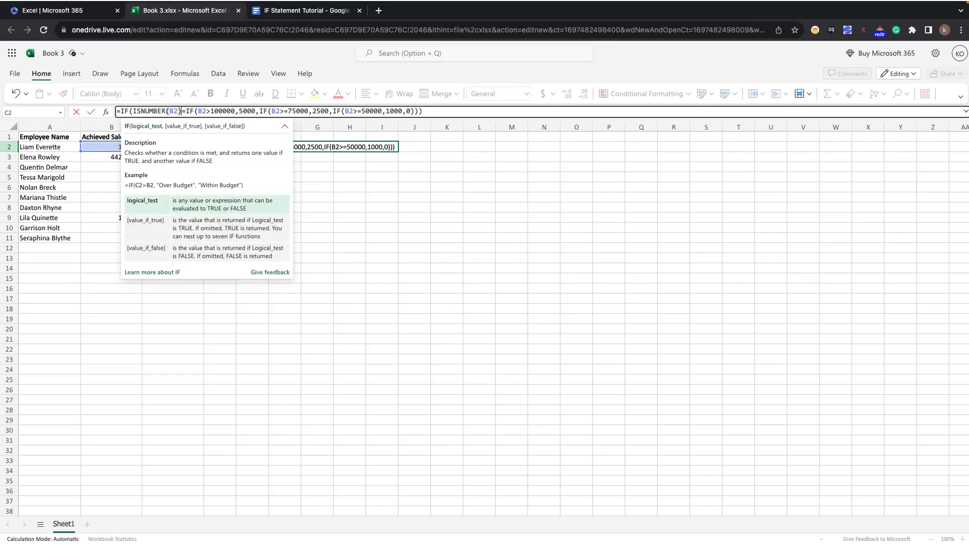
{"action": "type", "text": ","}
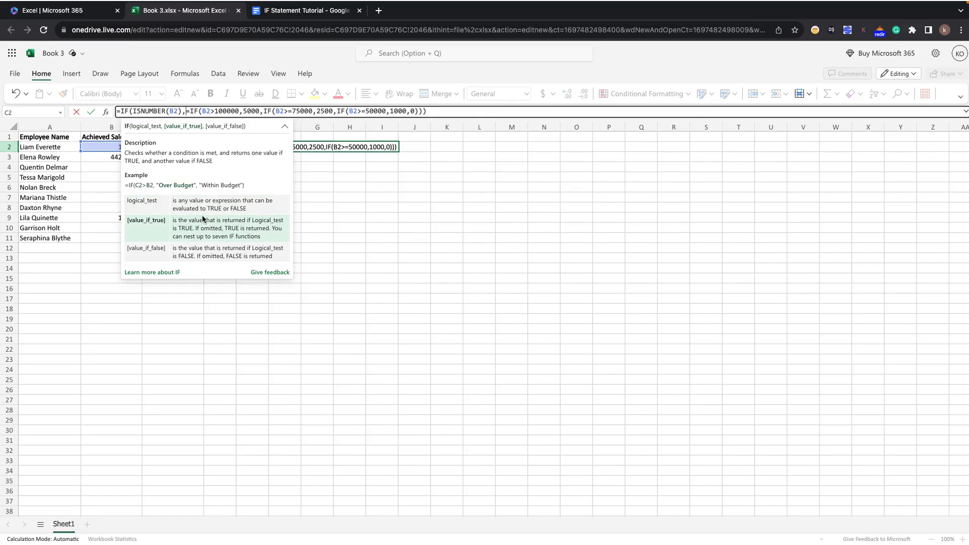
Remove the extra equals sign and stray C23 reference before the original nested IF, making it the outer IF's value-if-true.
{"action": "left_click", "coordinate": [191, 112]}
{"action": "key", "text": "BackSpace"}
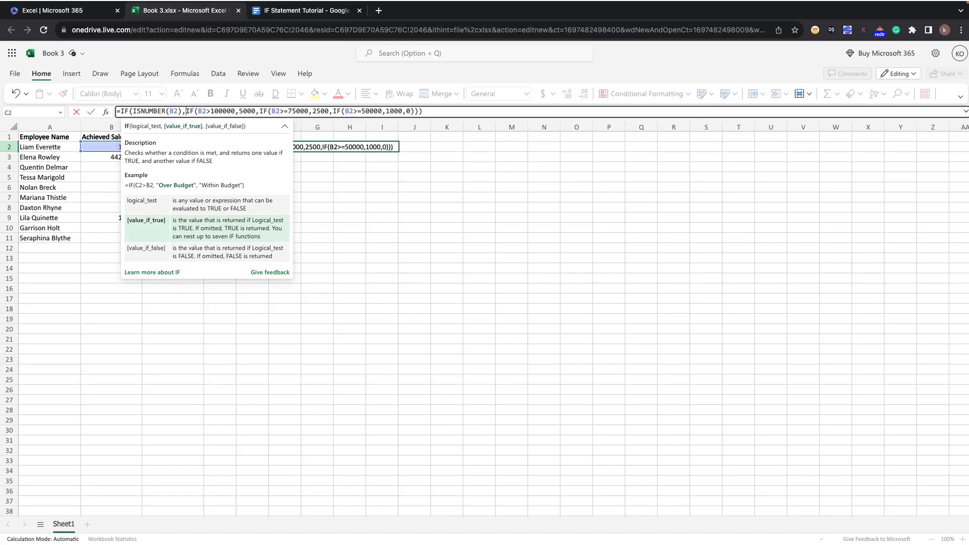
{"action": "left_click", "coordinate": [178, 358]}
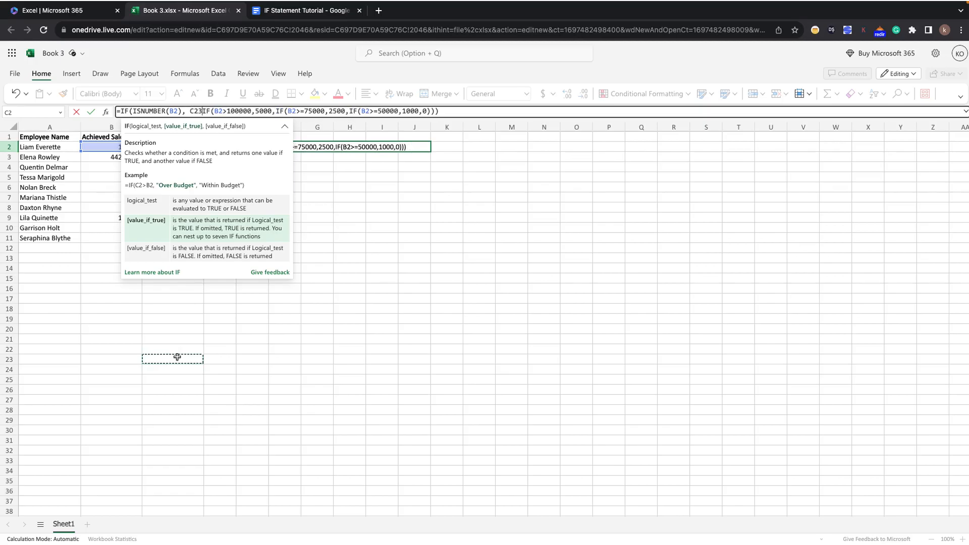
{"action": "key", "text": "BackSpace"}
{"action": "key", "text": "BackSpace"}
{"action": "key", "text": "BackSpace"}
{"action": "key", "text": "BackSpace"}
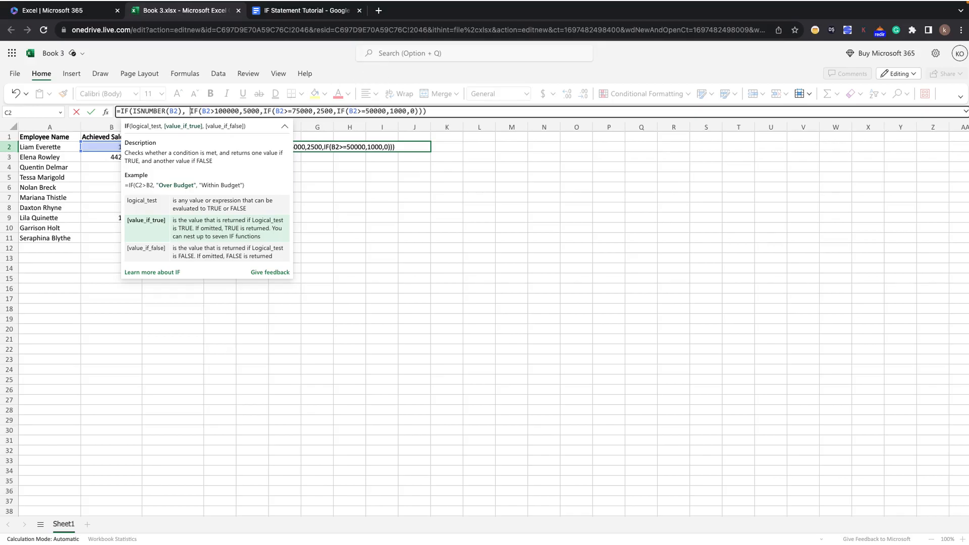
{"action": "key", "text": "BackSpace"}
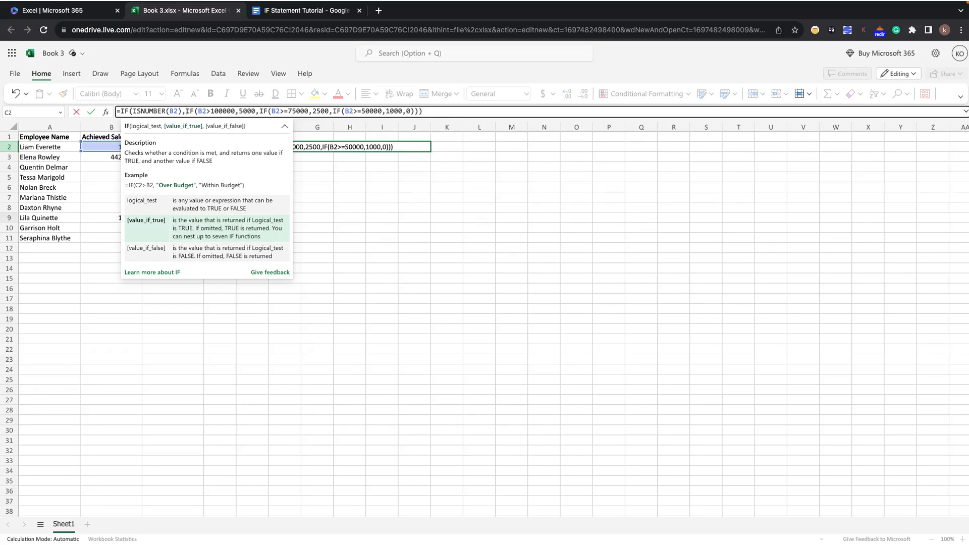
Add "Error: Enter valid sales amount" as the outer IF's value-if-false and close the formula in C2.
{"action": "left_click", "coordinate": [432, 114]}
{"action": "type", "text": ","}
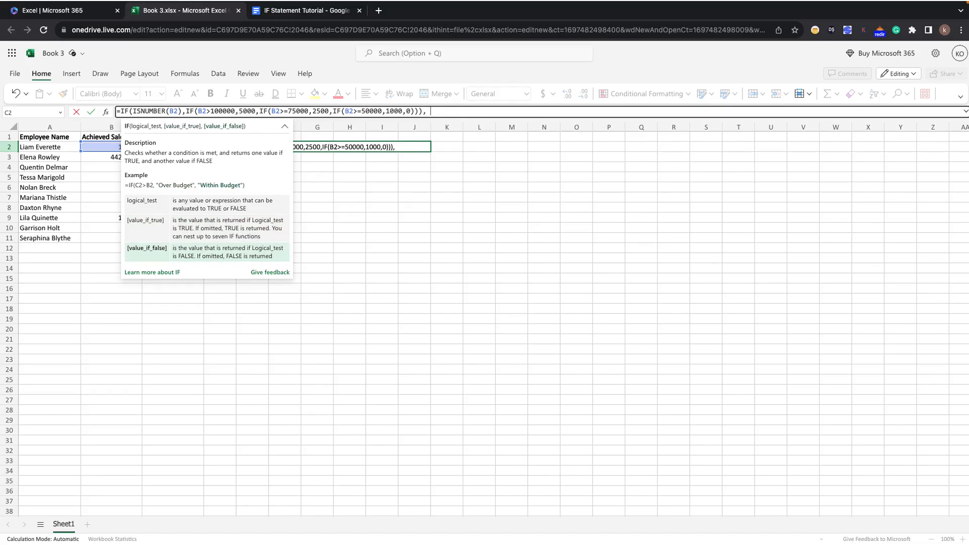
{"action": "type", "text": " \""}
{"action": "type", "text": "W"}
{"action": "key", "text": "BackSpace"}
{"action": "type", "text": "Error: Eter"}
{"action": "key", "text": "BackSpace"}
{"action": "key", "text": "BackSpace"}
{"action": "key", "text": "BackSpace"}
{"action": "key", "text": "BackSpace"}
{"action": "type", "text": "nter valid sales"}
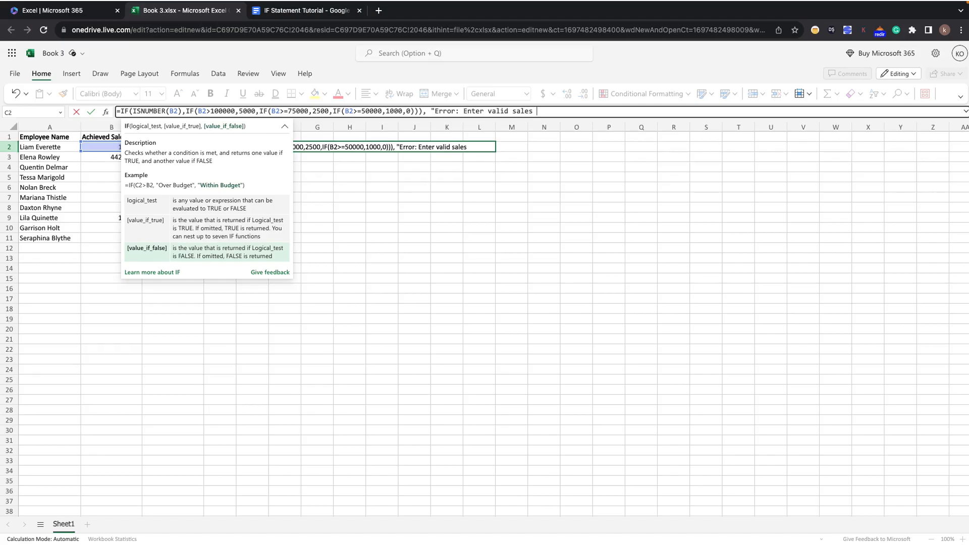
{"action": "type", "text": " amount\""}
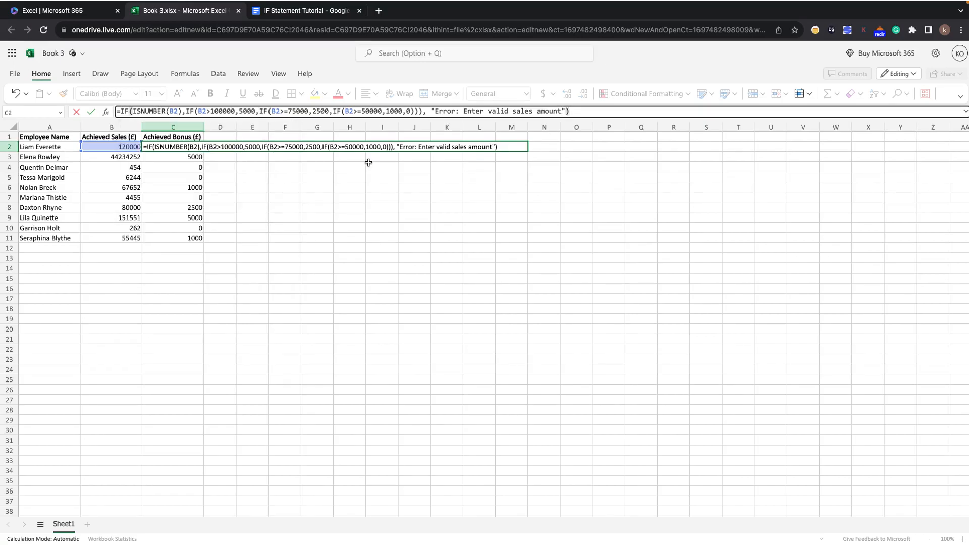
Commit the revised ISNUMBER bonus formula in C2 and reopen it to review its arguments.
{"action": "left_click", "coordinate": [356, 188]}
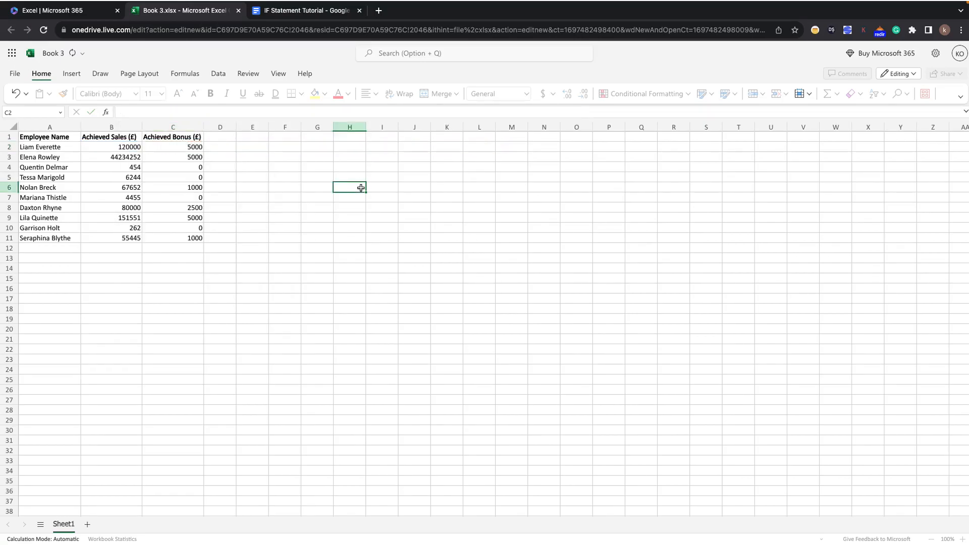
{"action": "double_click", "coordinate": [156, 145]}
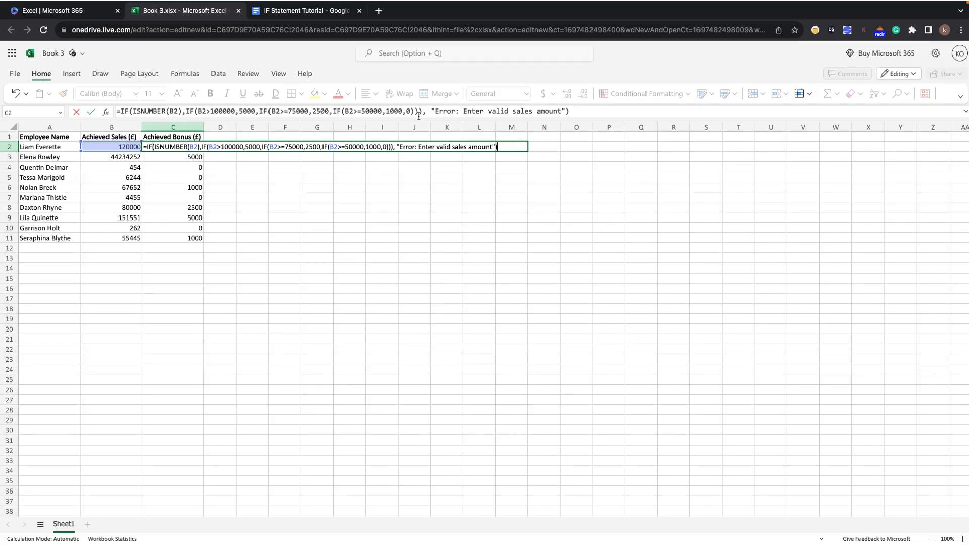
{"action": "left_click", "coordinate": [111, 184]}
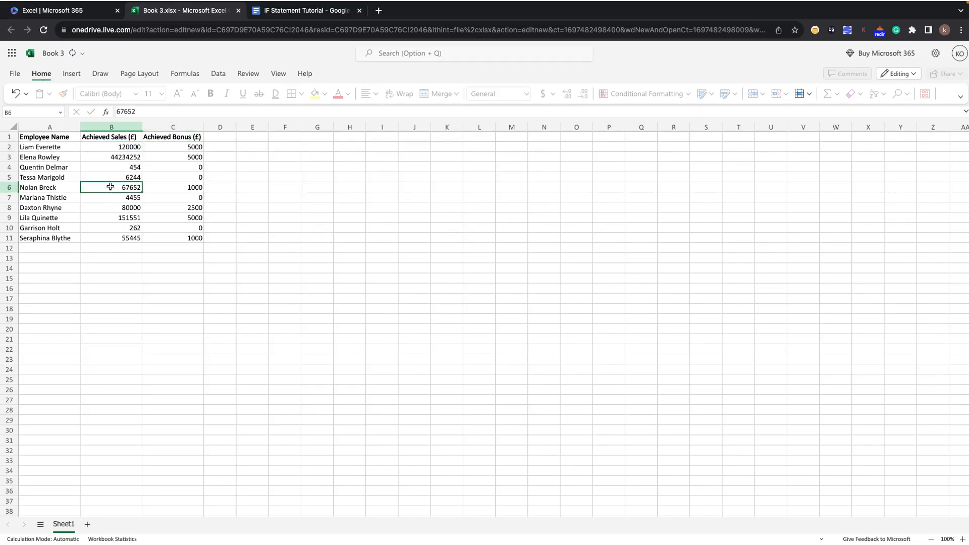
Try the text Cat as the sales amount in B6 and undo the entry.
{"action": "key", "text": "Delete"}
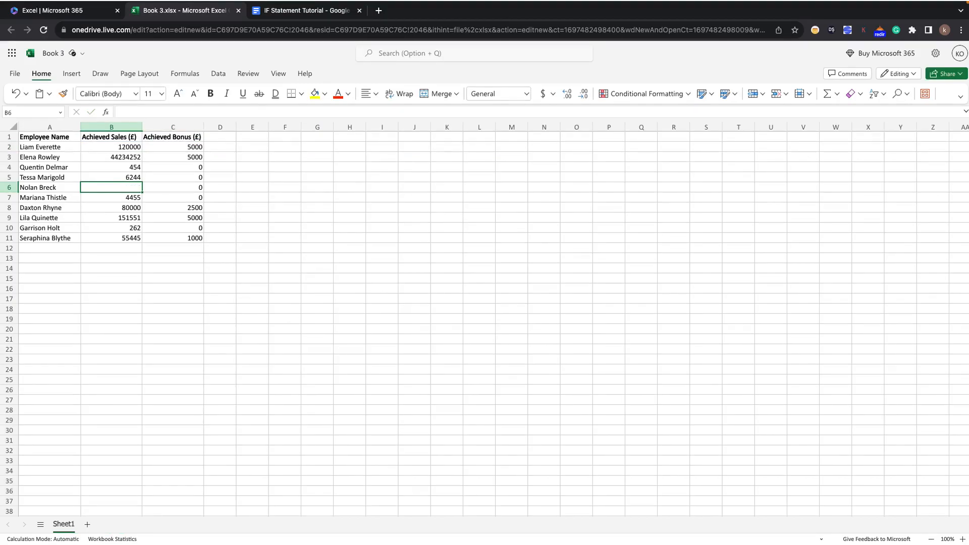
{"action": "type", "text": "Cat"}
{"action": "left_click", "coordinate": [162, 237]}
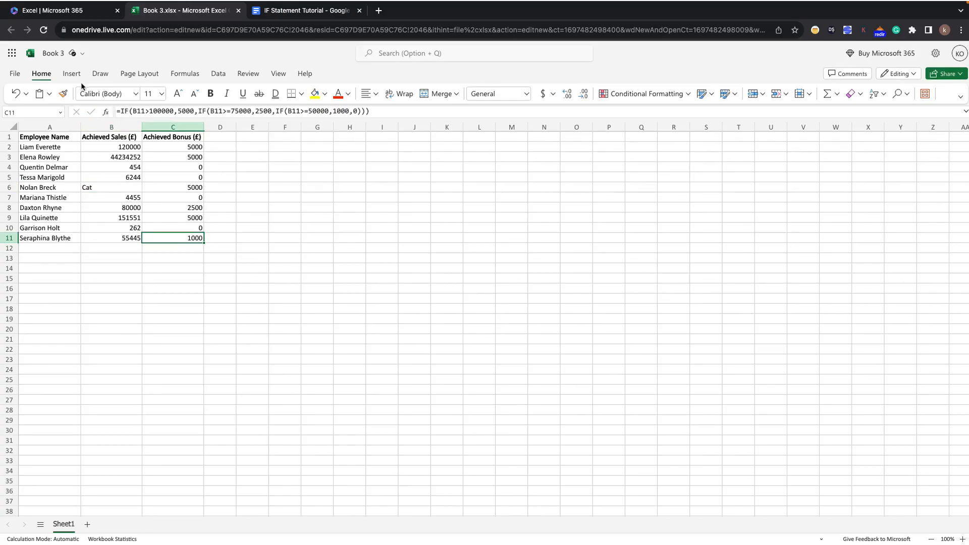
{"action": "left_click", "coordinate": [16, 94]}
{"action": "left_click", "coordinate": [16, 94]}
Fill the revised bonus formula from C2 down through C11.
{"action": "left_click", "coordinate": [154, 144]}
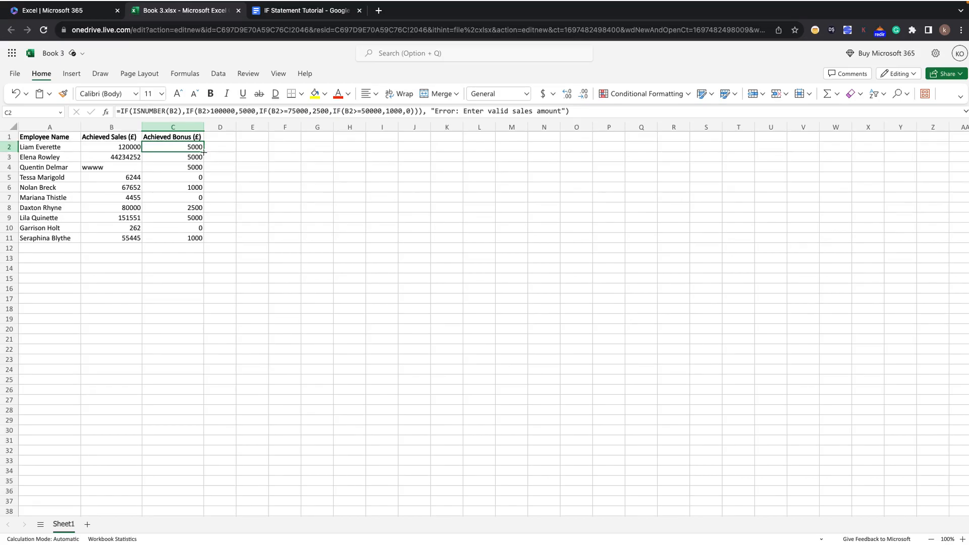
{"action": "left_click_drag", "start_coordinate": [204, 152], "coordinate": [210, 244]}
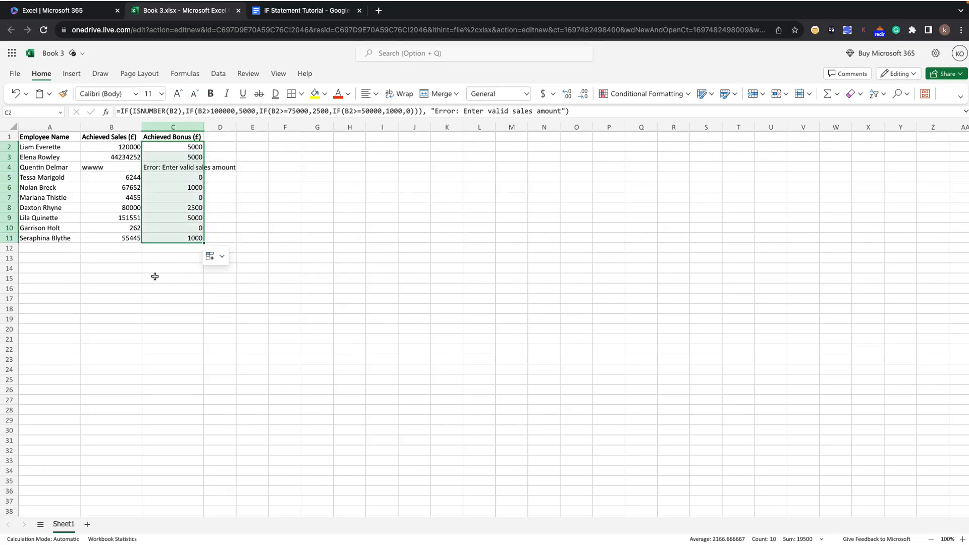
{"action": "left_click", "coordinate": [107, 278]}
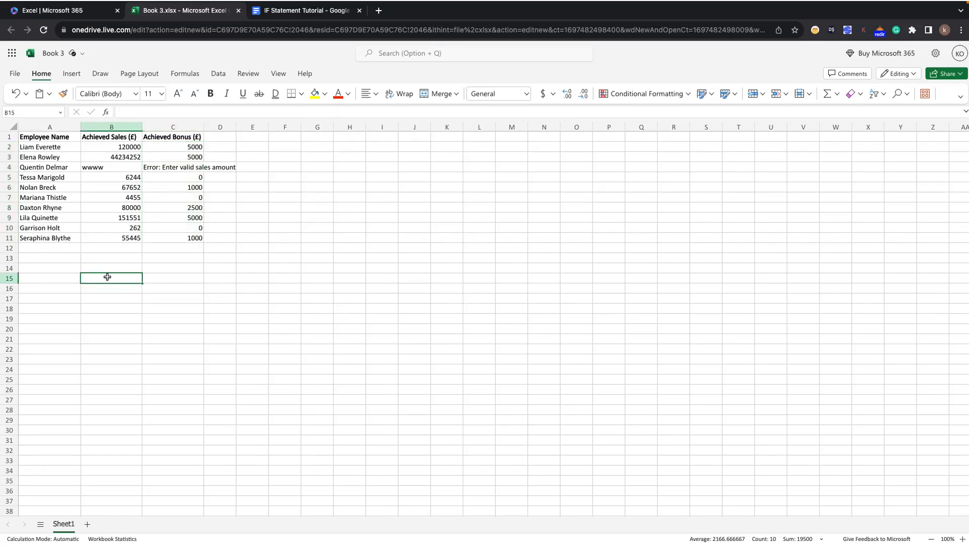
Test the error check by replacing the sales amount in B4 with Cat and the one in B6 with Tree.
{"action": "left_click", "coordinate": [109, 169]}
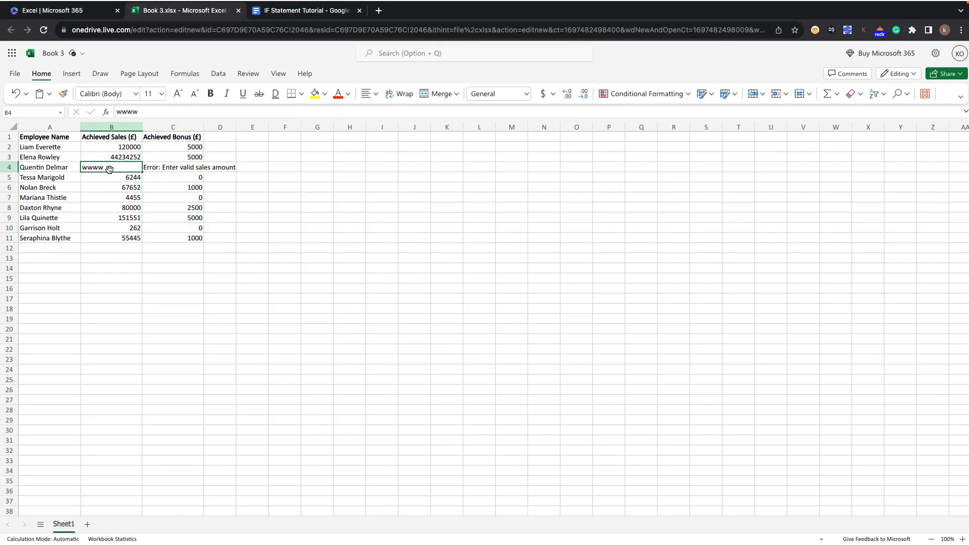
{"action": "key", "text": "Delete"}
{"action": "type", "text": "Cat"}
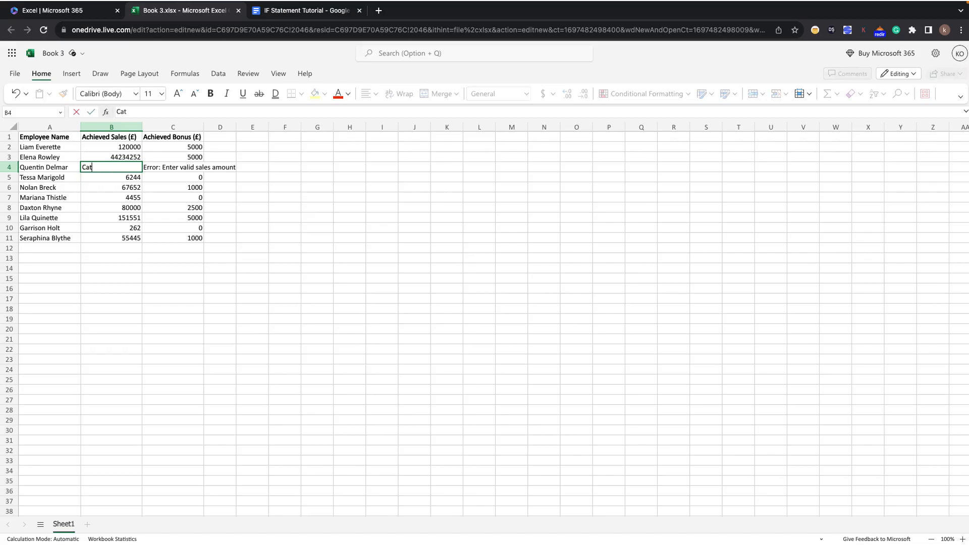
{"action": "left_click", "coordinate": [113, 188]}
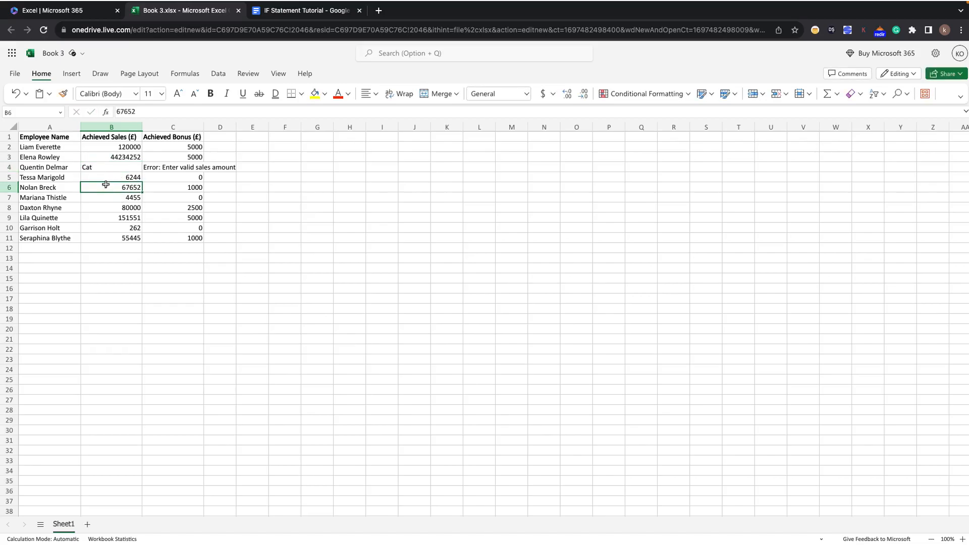
{"action": "key", "text": "Delete"}
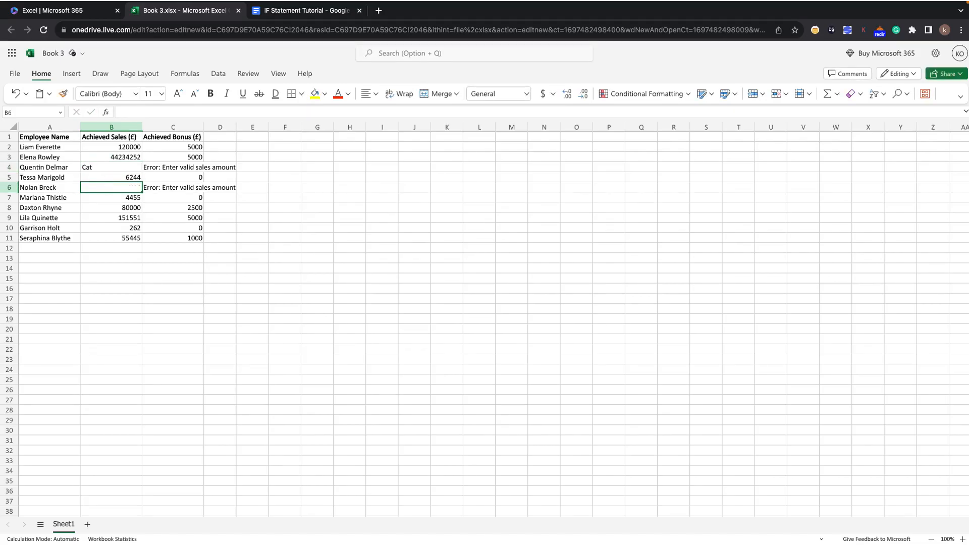
{"action": "type", "text": "Tree"}
{"action": "left_click", "coordinate": [111, 247]}
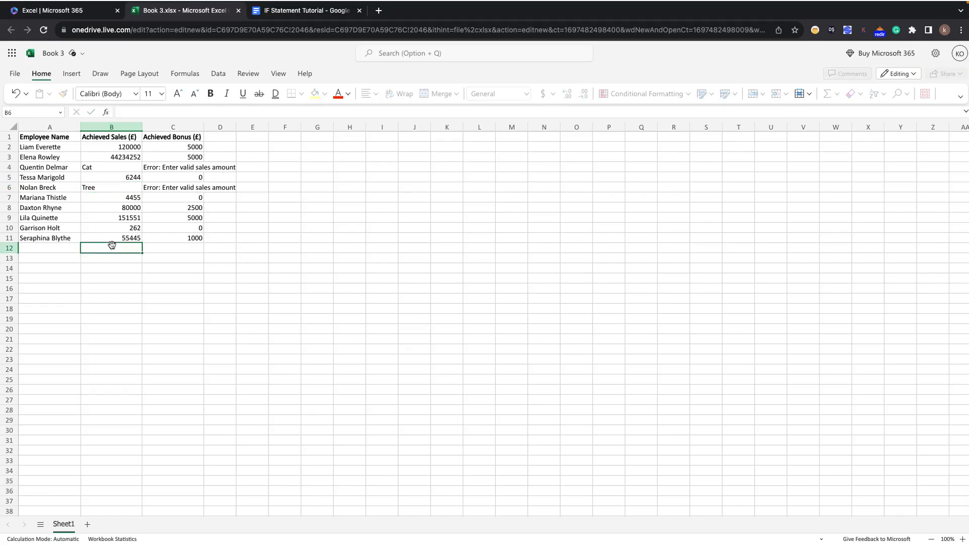
Set the sales amount in B8 to 244234244.
{"action": "left_click", "coordinate": [99, 210]}
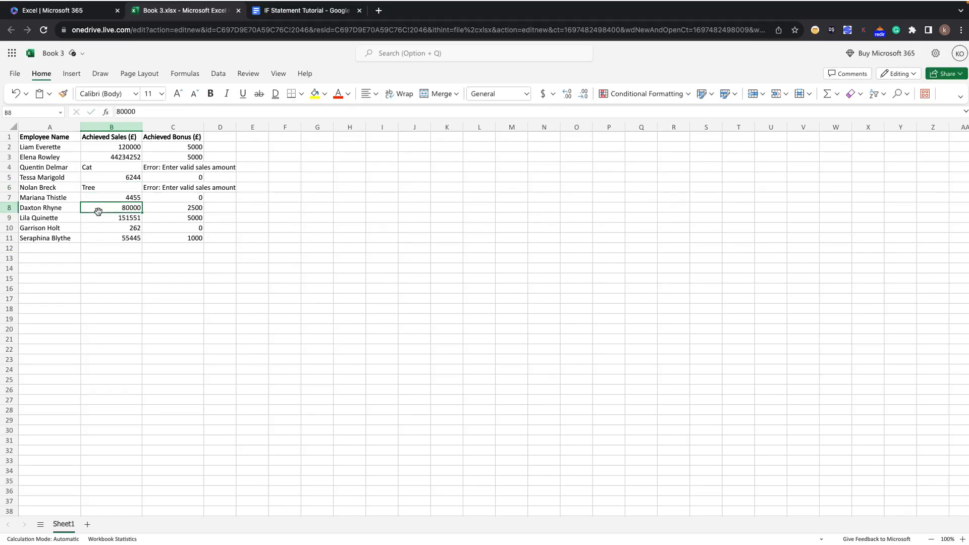
{"action": "type", "text": "244234244"}
{"action": "left_click", "coordinate": [122, 265]}
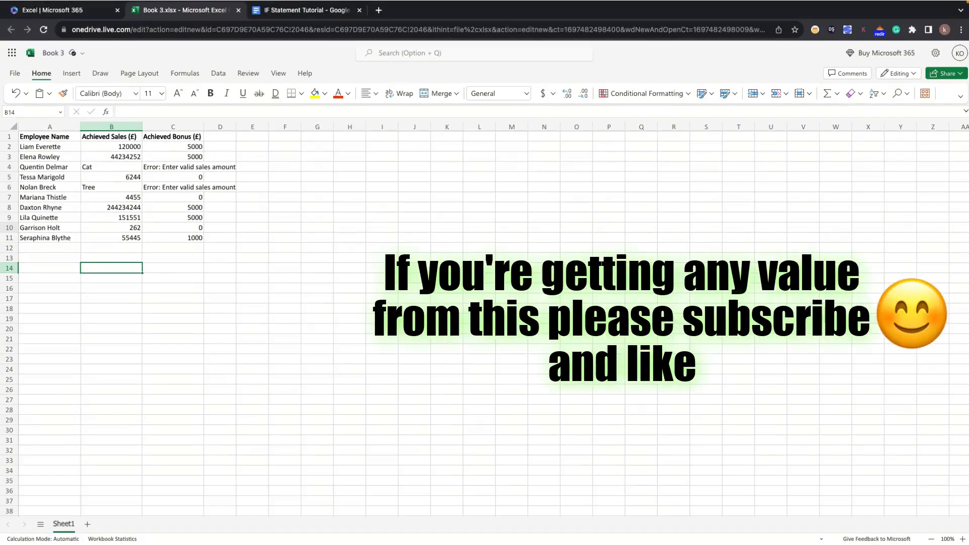
Switch to the IF Statement Tutorial document and read the Bank Credit Approval System scenario, its parameters and approval conditions.
{"action": "left_click", "coordinate": [326, 12]}
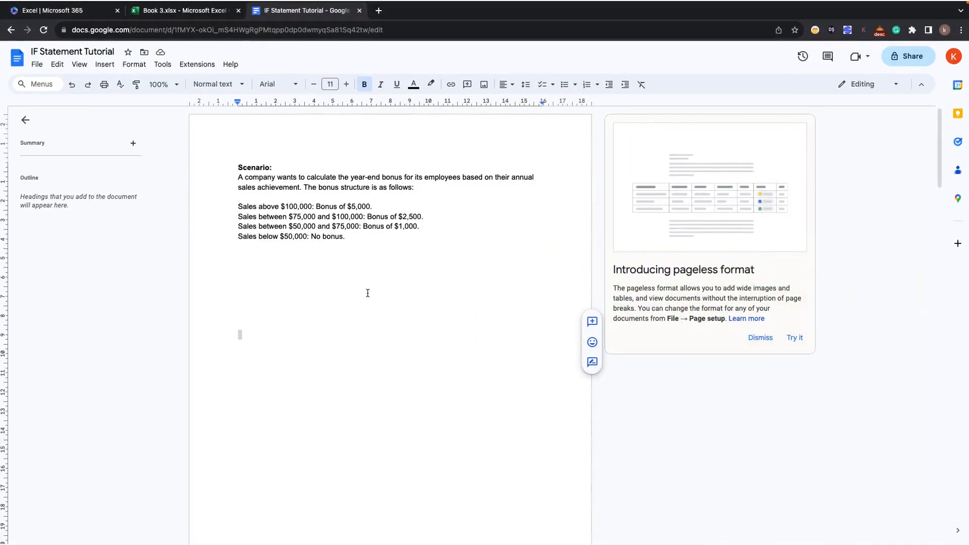
{"action": "scroll", "coordinate": [368, 293], "scroll_direction": "down", "scroll_amount": 1}
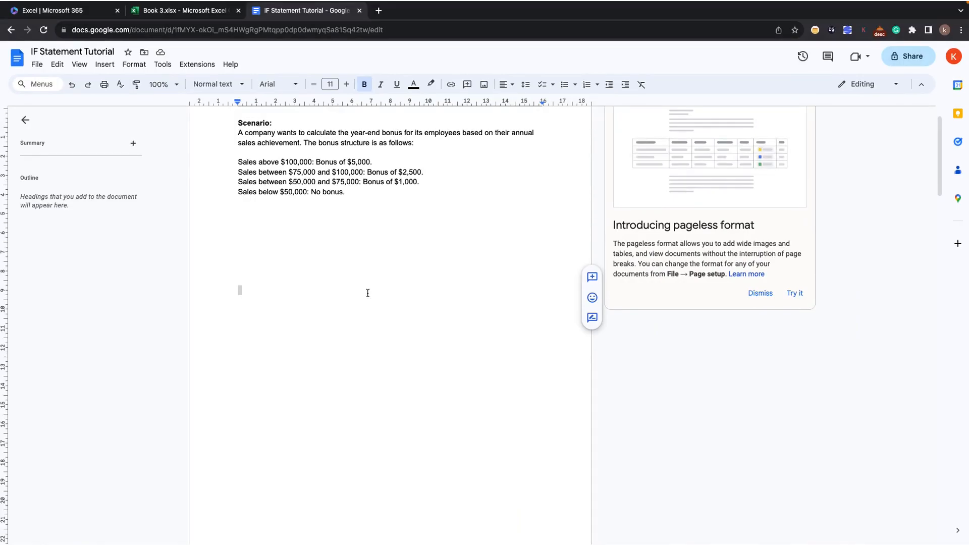
{"action": "scroll", "coordinate": [368, 293], "scroll_direction": "down", "scroll_amount": 2}
{"action": "scroll", "coordinate": [367, 293], "scroll_direction": "down", "scroll_amount": 6}
{"action": "scroll", "coordinate": [367, 293], "scroll_direction": "down", "scroll_amount": 4}
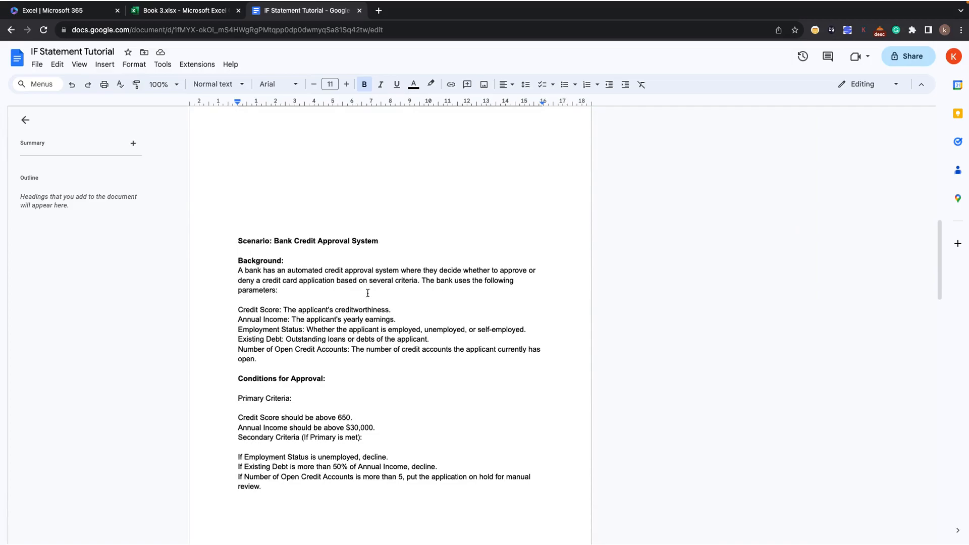
{"action": "scroll", "coordinate": [368, 293], "scroll_direction": "down", "scroll_amount": 1}
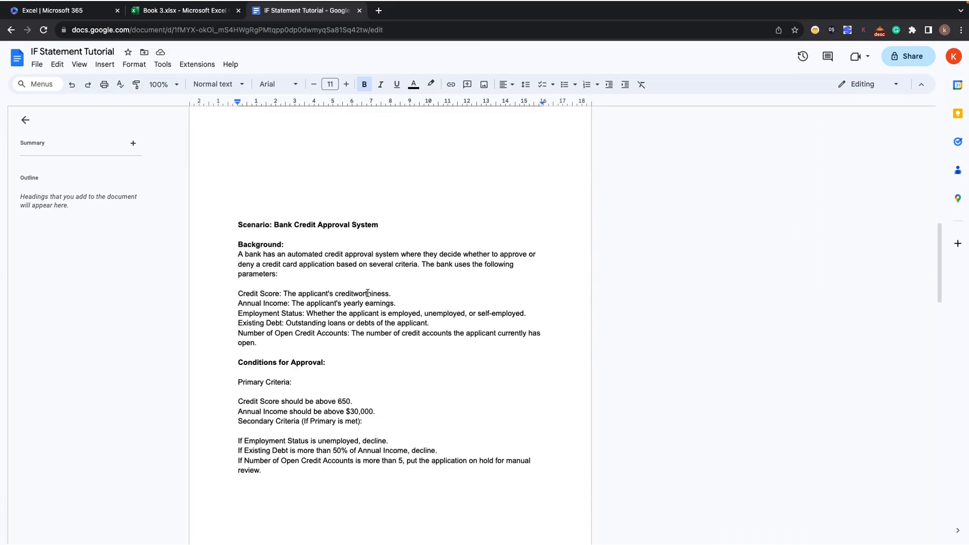
{"action": "scroll", "coordinate": [368, 293], "scroll_direction": "down", "scroll_amount": 1}
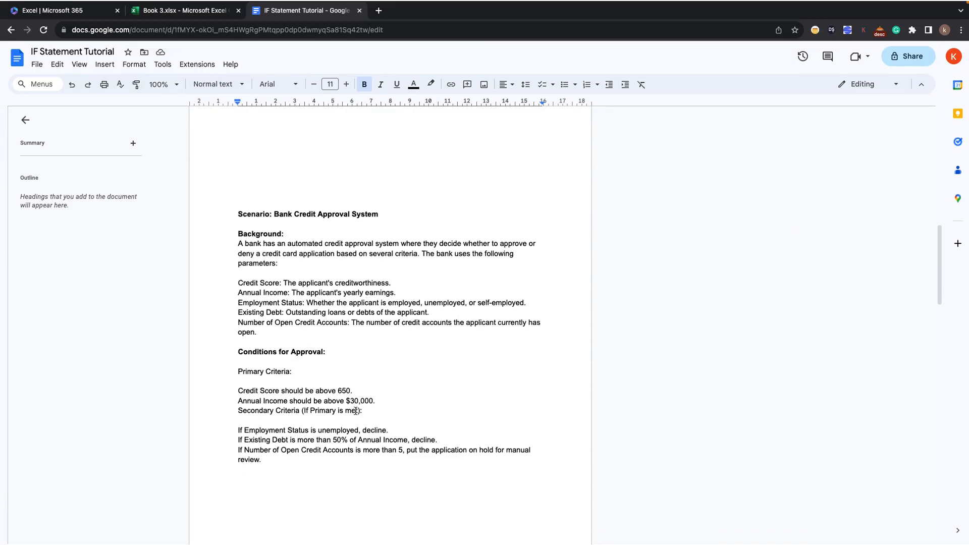
{"action": "scroll", "coordinate": [339, 336], "scroll_direction": "down", "scroll_amount": 2}
{"action": "scroll", "coordinate": [339, 336], "scroll_direction": "down", "scroll_amount": 1}
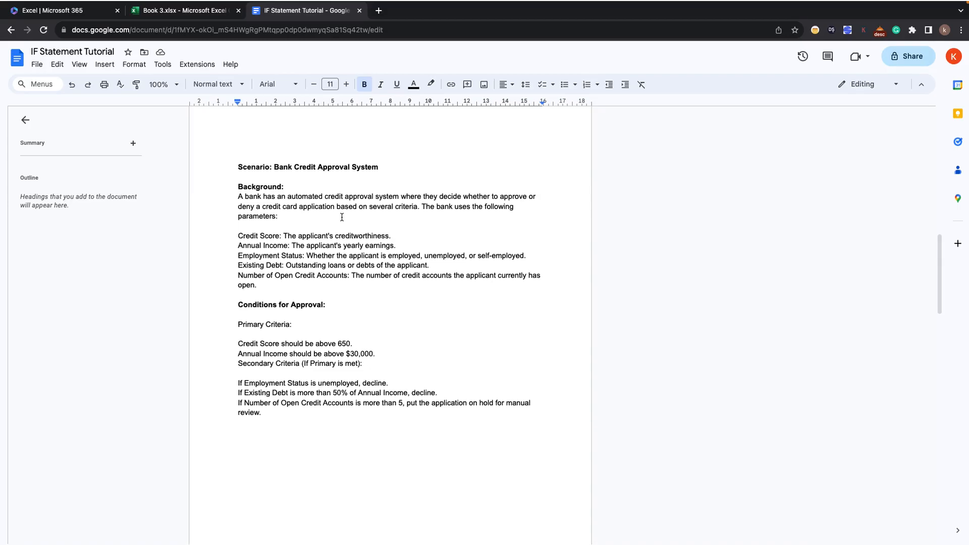
{"action": "left_click_drag", "start_coordinate": [250, 236], "coordinate": [276, 242]}
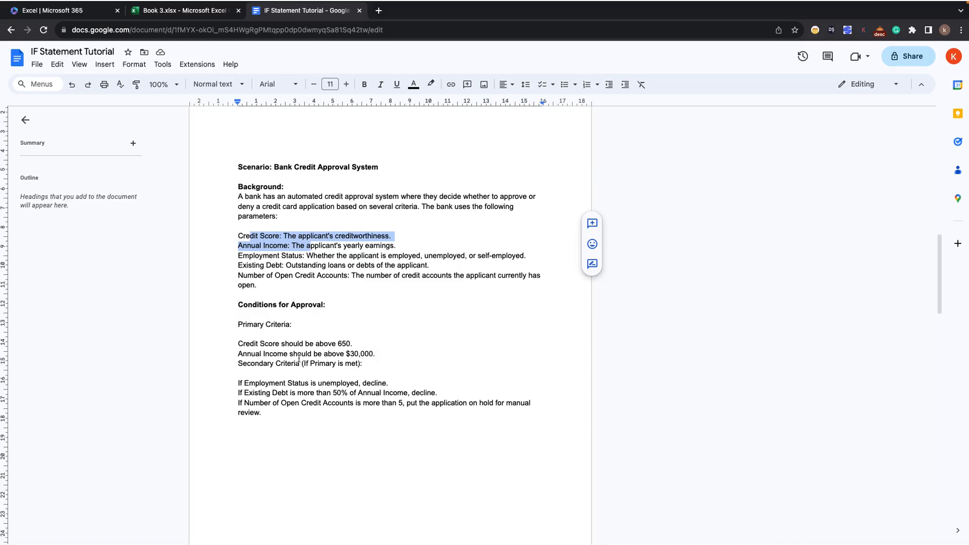
Make the "Secondary Criteria (If Primary is met):" and "Primary Criteria:" lines bold.
{"action": "left_click_drag", "start_coordinate": [239, 364], "coordinate": [362, 372]}
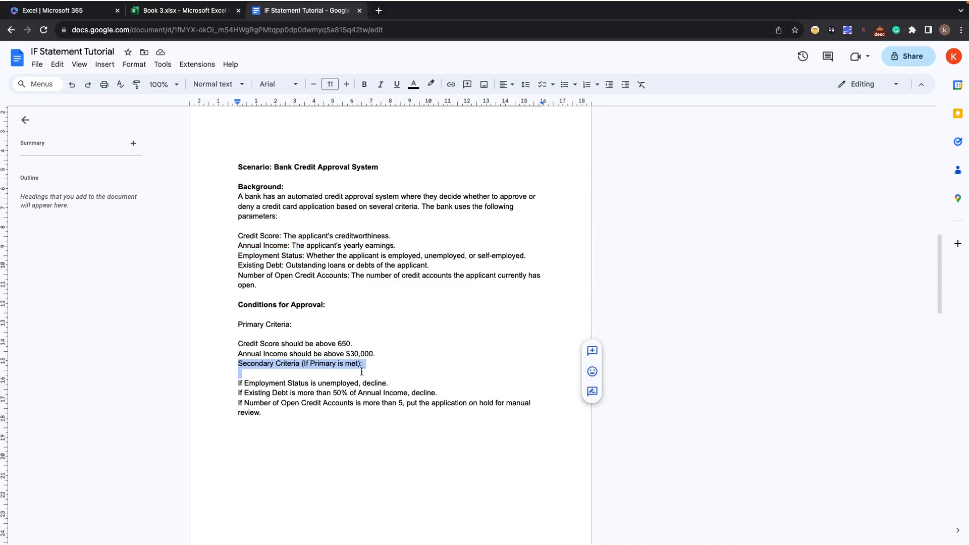
{"action": "key", "text": "ctrl+b"}
{"action": "left_click_drag", "start_coordinate": [295, 324], "coordinate": [236, 322]}
{"action": "key", "text": "ctrl+b"}
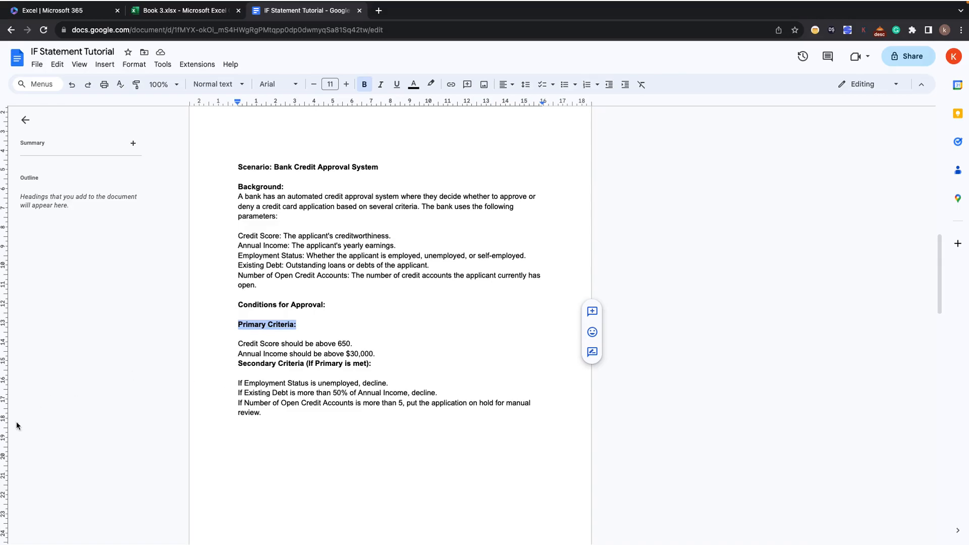
Switch to the Book 3 workbook and enter the header Employee Name in A16.
{"action": "left_click", "coordinate": [215, 17]}
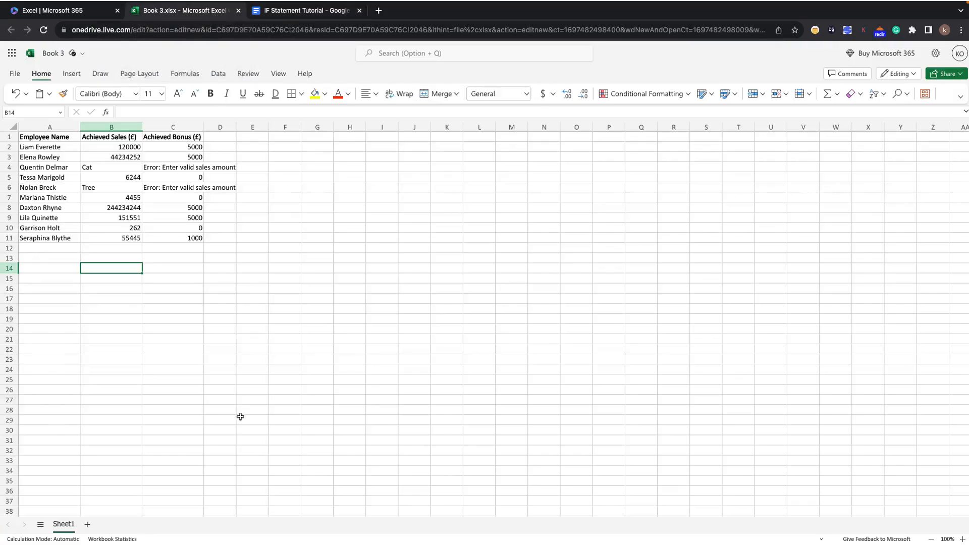
{"action": "left_click", "coordinate": [49, 287]}
{"action": "type", "text": "Employee"}
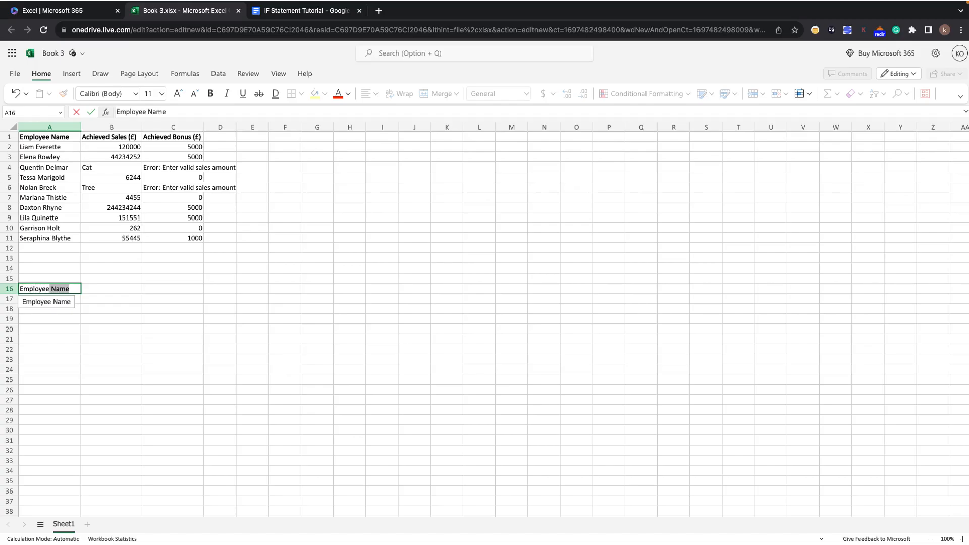
{"action": "left_click", "coordinate": [96, 288]}
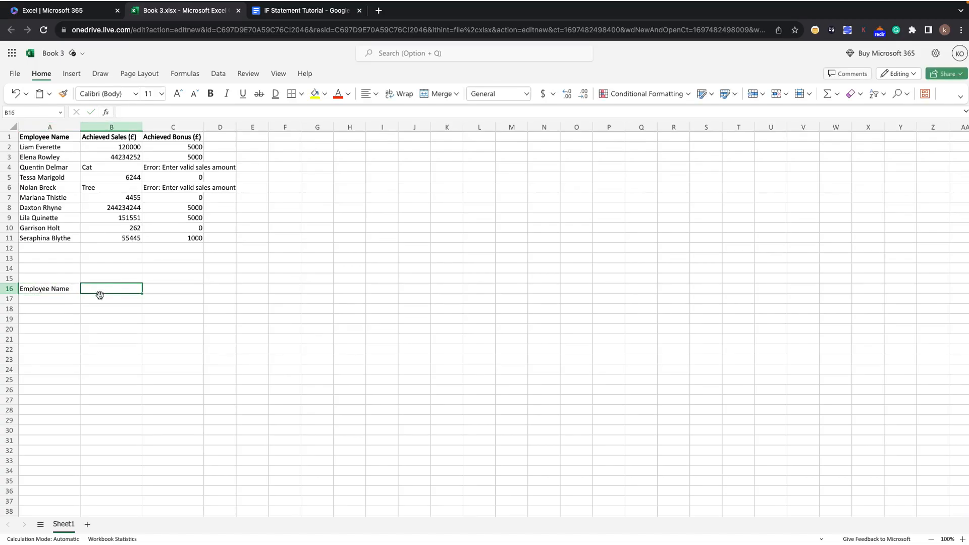
Add bold headers Credit Score, Annual Income, Employment Status, Existing Debt and Number of open Accounts across B16:F16, and bold A16.
{"action": "left_click", "coordinate": [314, 13]}
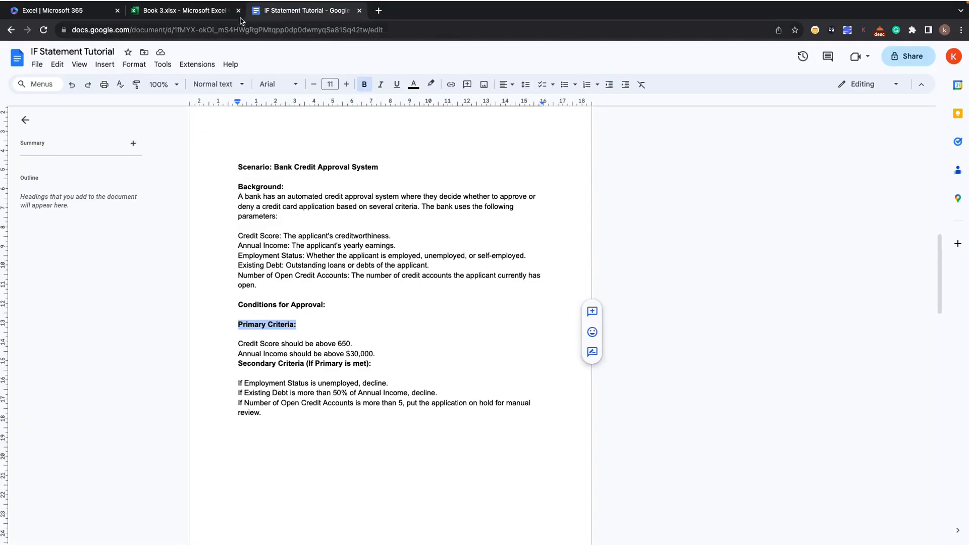
{"action": "left_click", "coordinate": [200, 18]}
{"action": "double_click", "coordinate": [93, 289]}
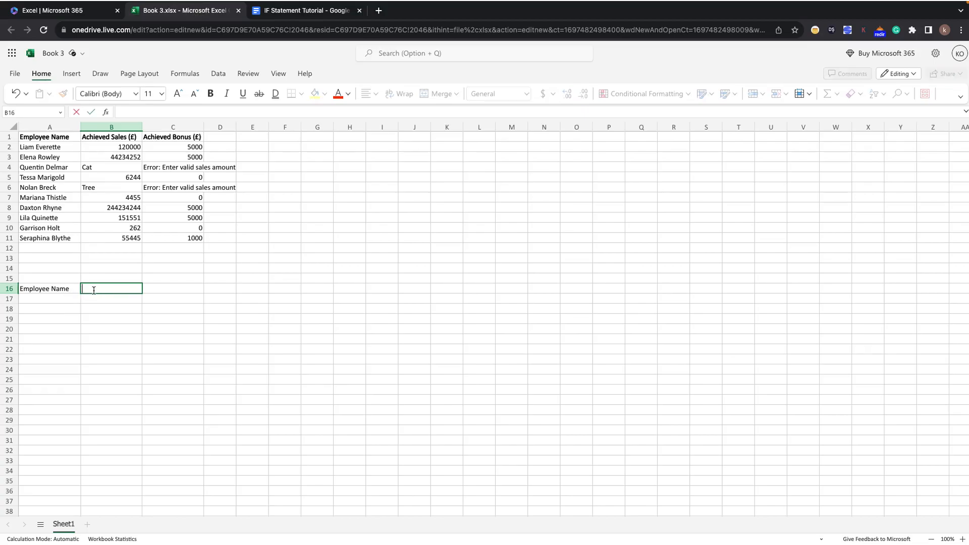
{"action": "type", "text": "Credit Score\tAnnual Income\tEmployment Status\tExisting Debt\tNumber of open Accounts"}
{"action": "left_click", "coordinate": [359, 320]}
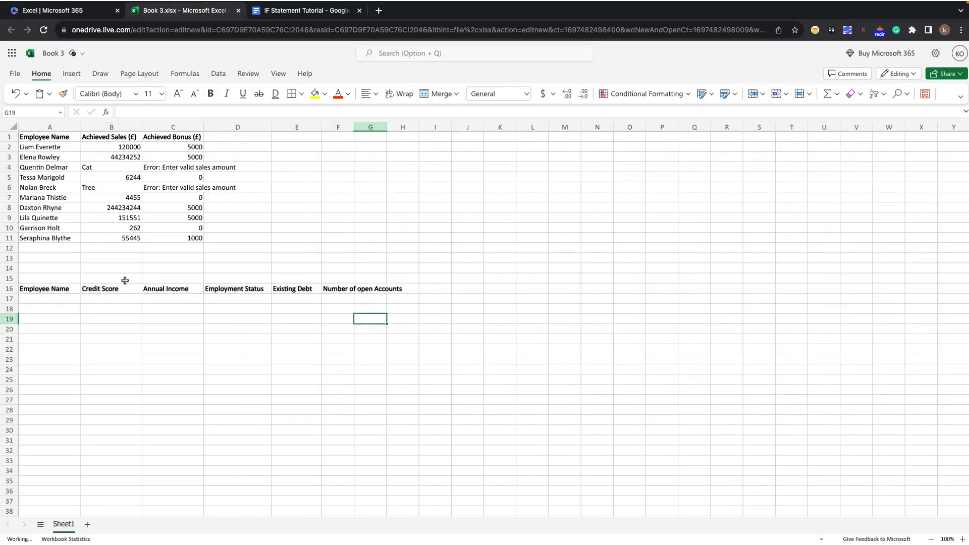
Copy the employee names from A2:A11 into A17:A26 beneath the new Employee Name header.
{"action": "left_click", "coordinate": [56, 298]}
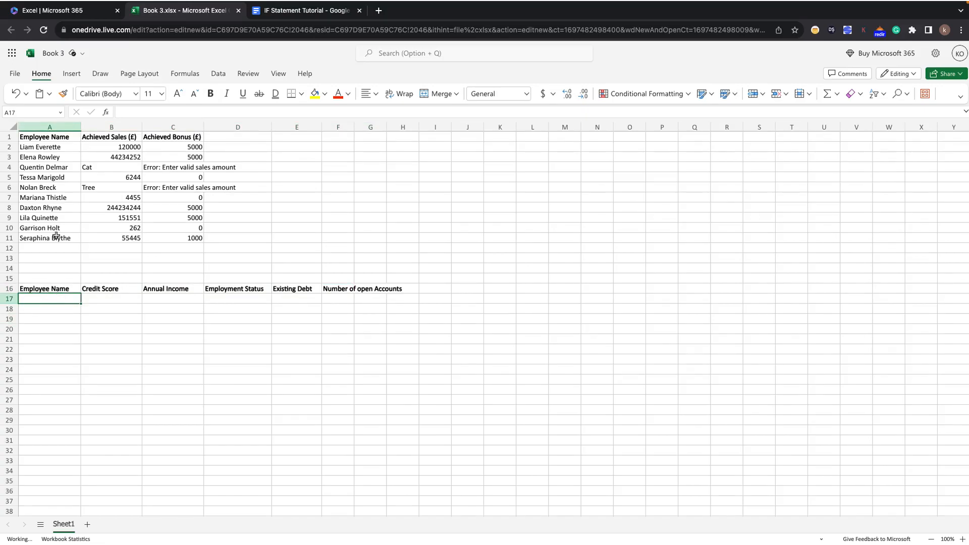
{"action": "left_click_drag", "start_coordinate": [46, 146], "coordinate": [46, 162]}
{"action": "left_click_drag", "start_coordinate": [47, 237], "coordinate": [47, 236]}
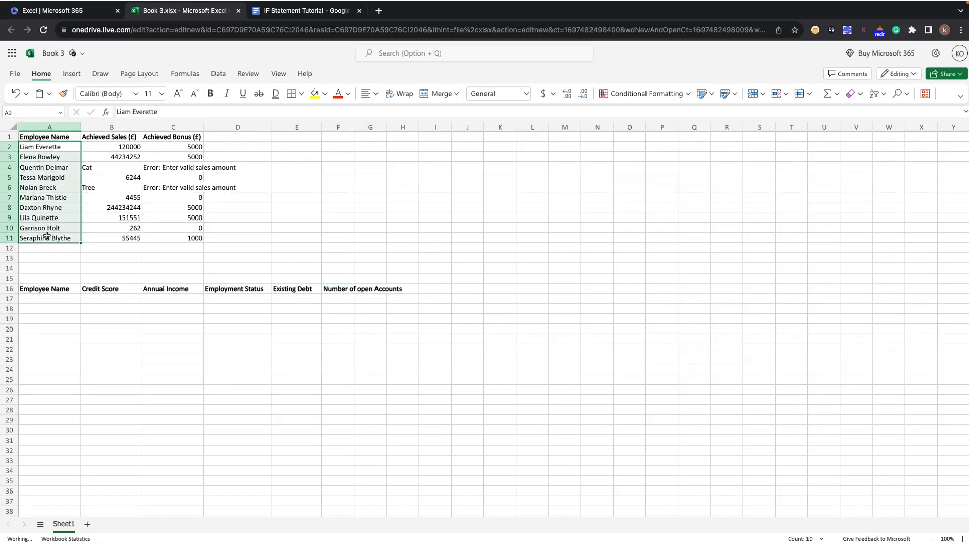
{"action": "key", "text": "ctrl+c"}
{"action": "left_click", "coordinate": [35, 298]}
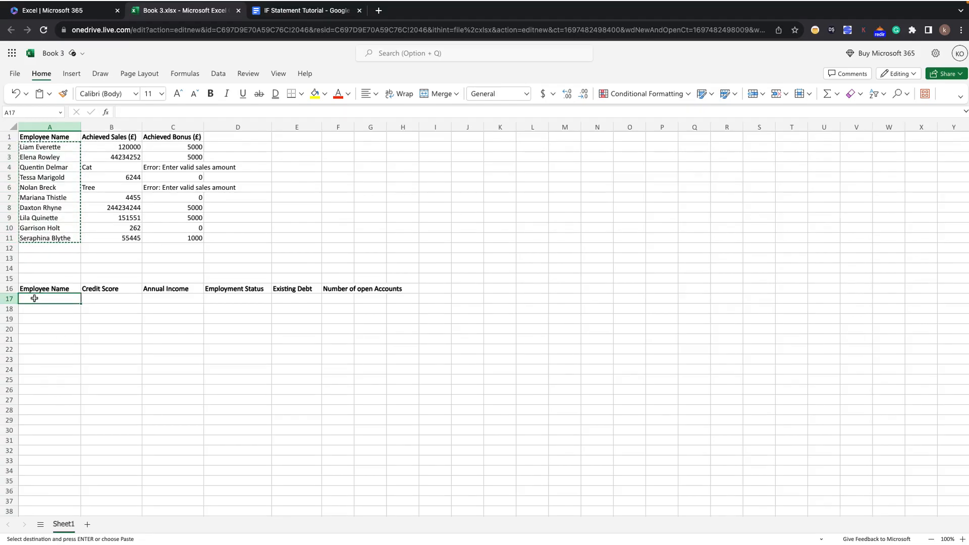
{"action": "key", "text": "ctrl+v"}
{"action": "left_click", "coordinate": [160, 368]}
Widen column F to fit the Number of open Accounts header.
{"action": "left_click", "coordinate": [102, 298]}
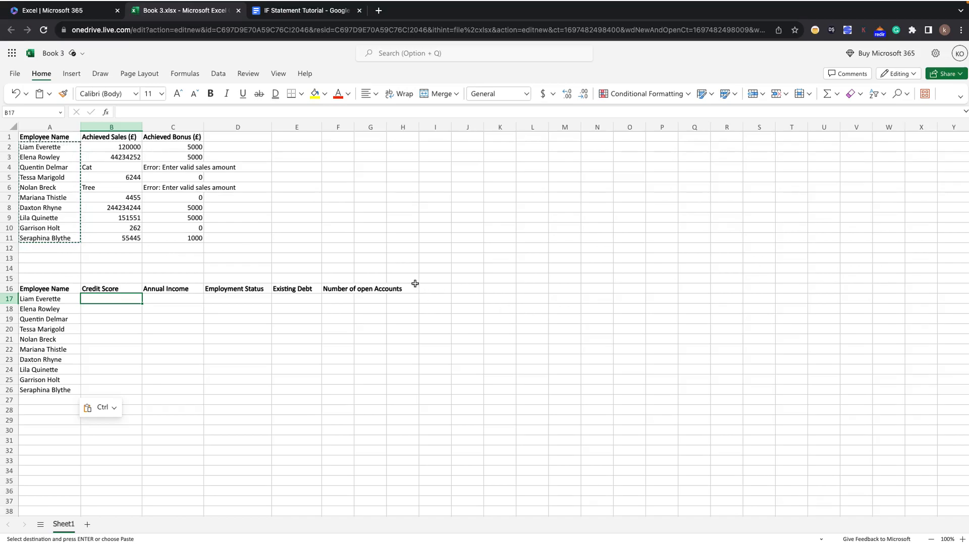
{"action": "left_click_drag", "start_coordinate": [386, 127], "coordinate": [412, 127]}
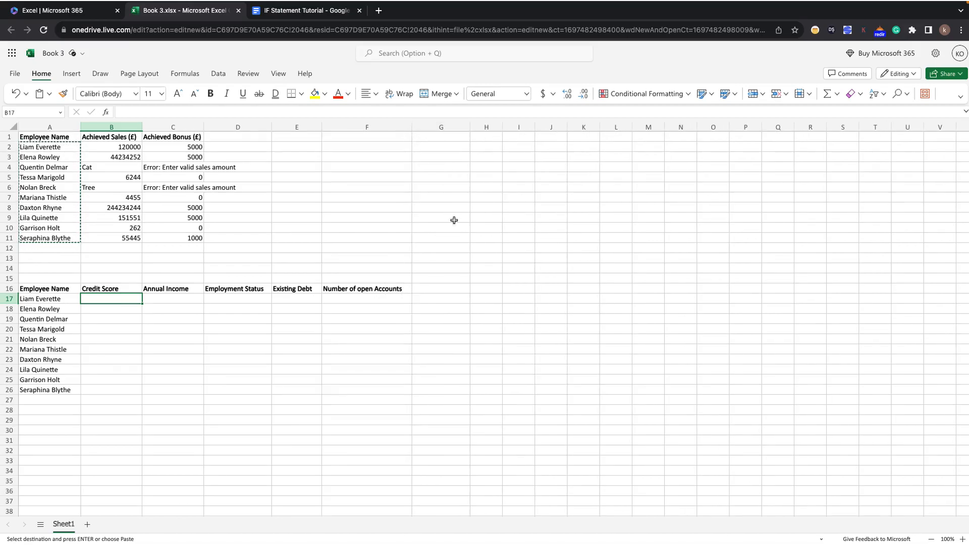
Add the bold header Approve/Decline in G16, beside the Number of open Accounts header.
{"action": "left_click", "coordinate": [424, 286]}
{"action": "type", "text": "App"}
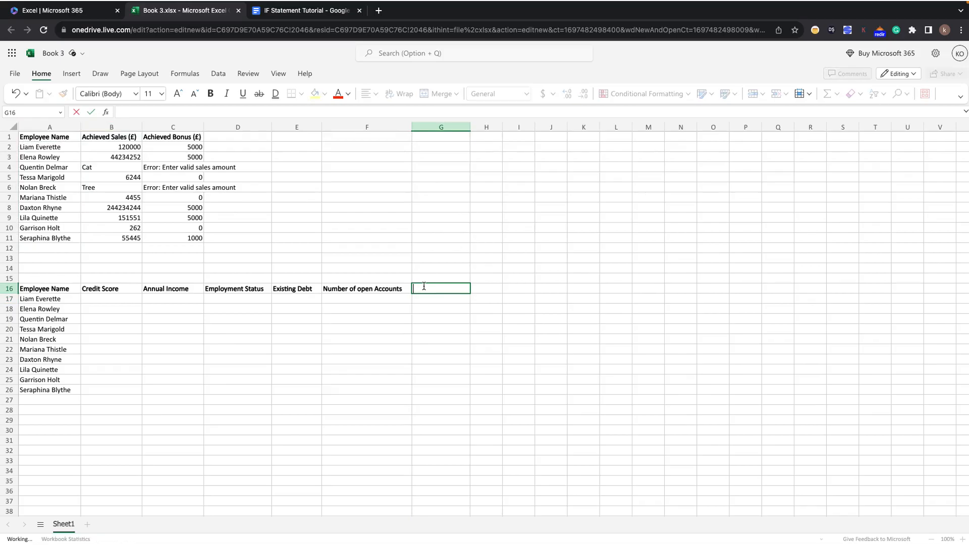
{"action": "type", "text": "rove/XDecline"}
{"action": "left_click", "coordinate": [445, 289]}
{"action": "key", "text": "BackSpace"}
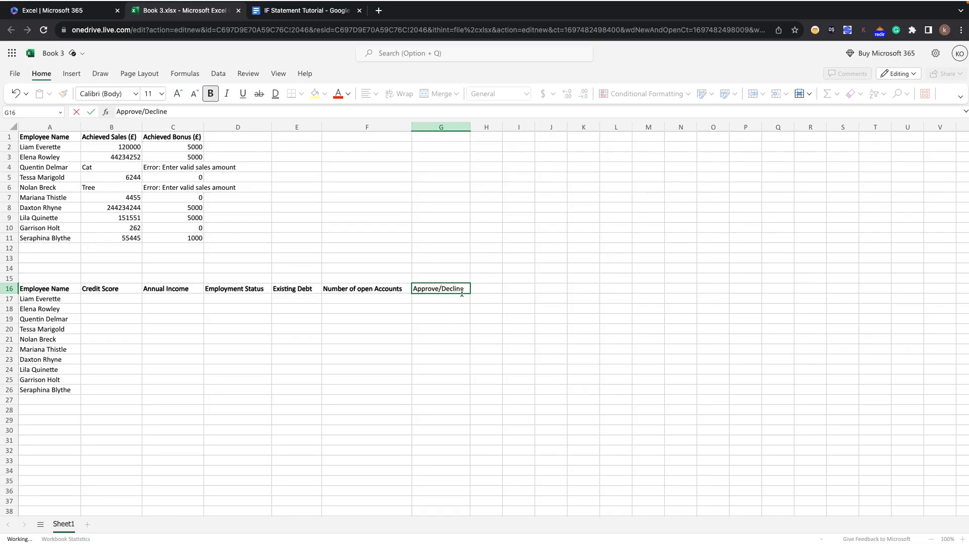
{"action": "left_click_drag", "start_coordinate": [465, 289], "coordinate": [410, 289]}
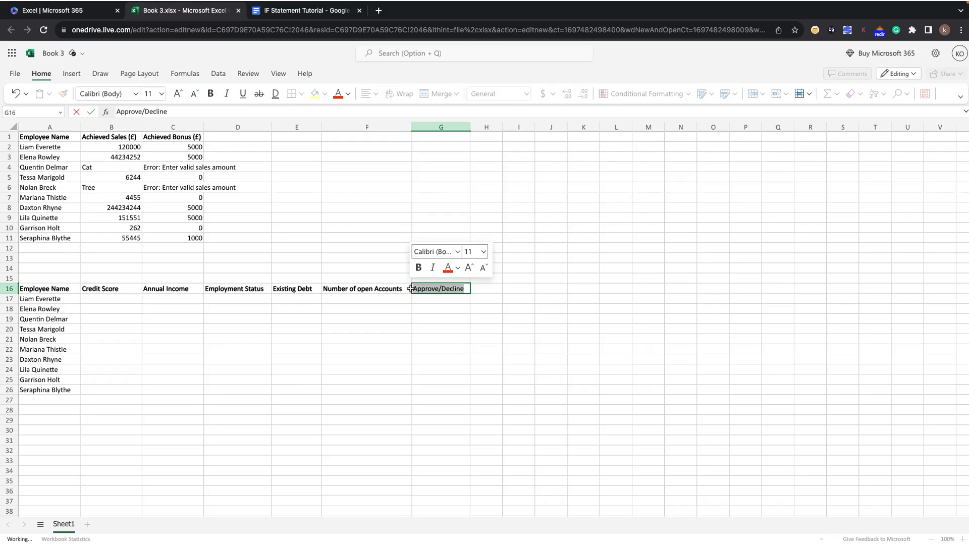
{"action": "key", "text": "Return"}
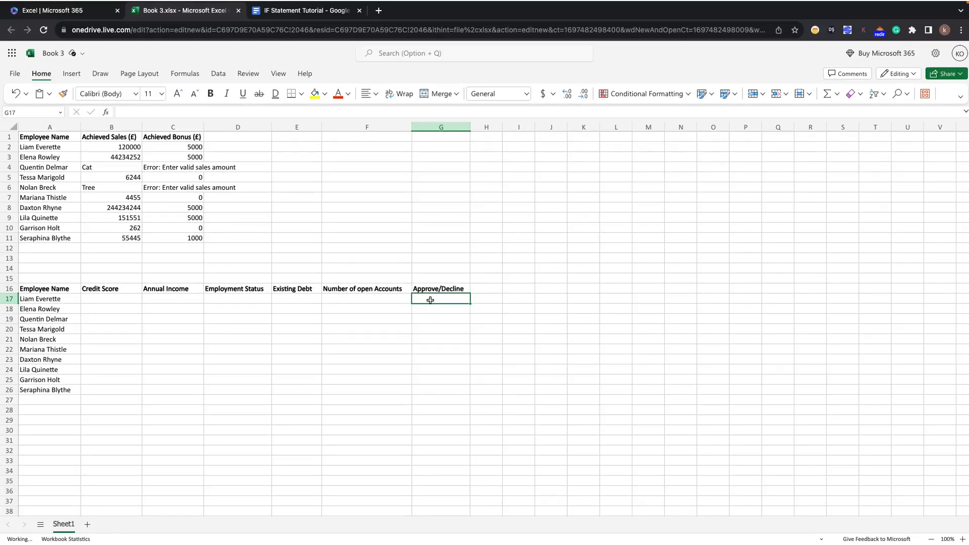
Review the bank credit approval criteria and the tips for logical flow and clarity in the IF Statement Tutorial document.
{"action": "left_click", "coordinate": [311, 12]}
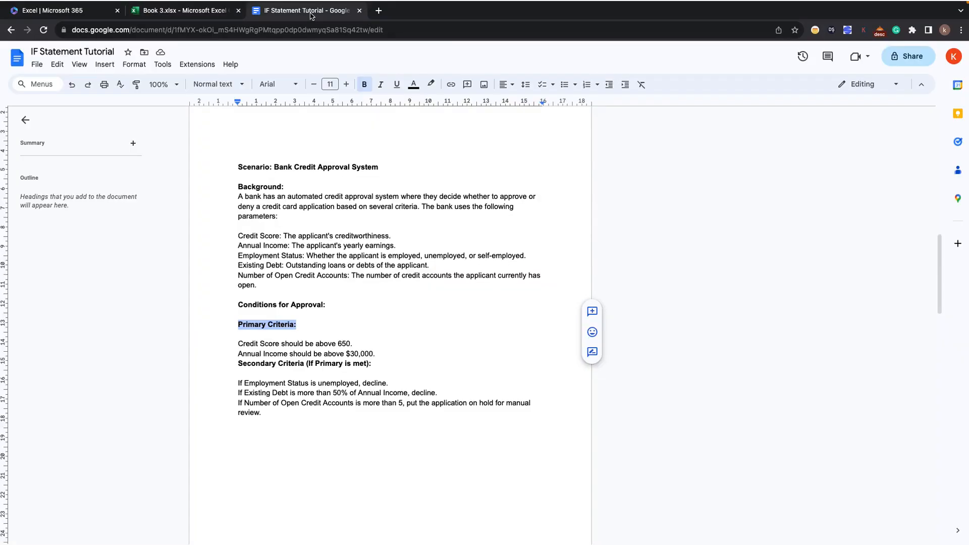
{"action": "left_click", "coordinate": [202, 15]}
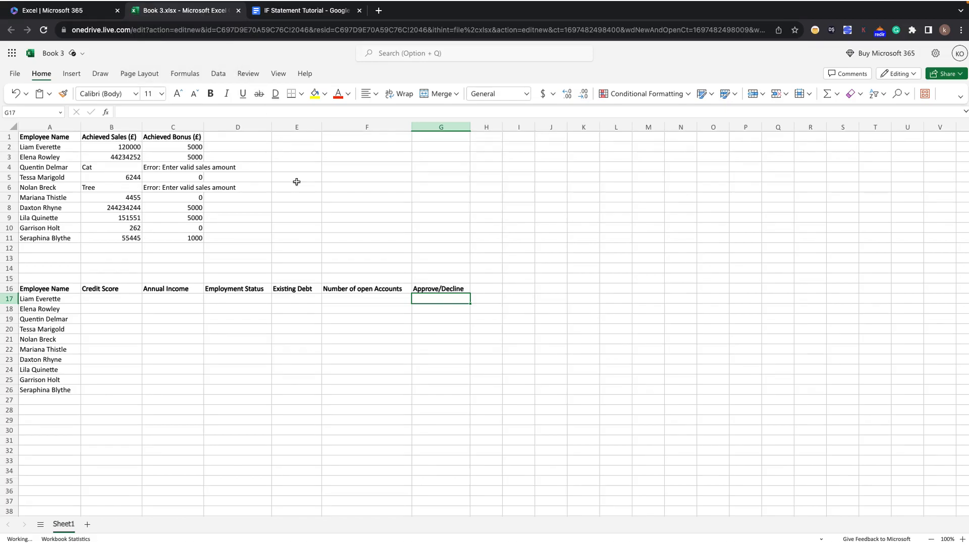
{"action": "left_click", "coordinate": [335, 11]}
{"action": "scroll", "coordinate": [362, 337], "scroll_direction": "down", "scroll_amount": 4}
{"action": "scroll", "coordinate": [362, 337], "scroll_direction": "down", "scroll_amount": 10}
{"action": "scroll", "coordinate": [363, 333], "scroll_direction": "up", "scroll_amount": 3}
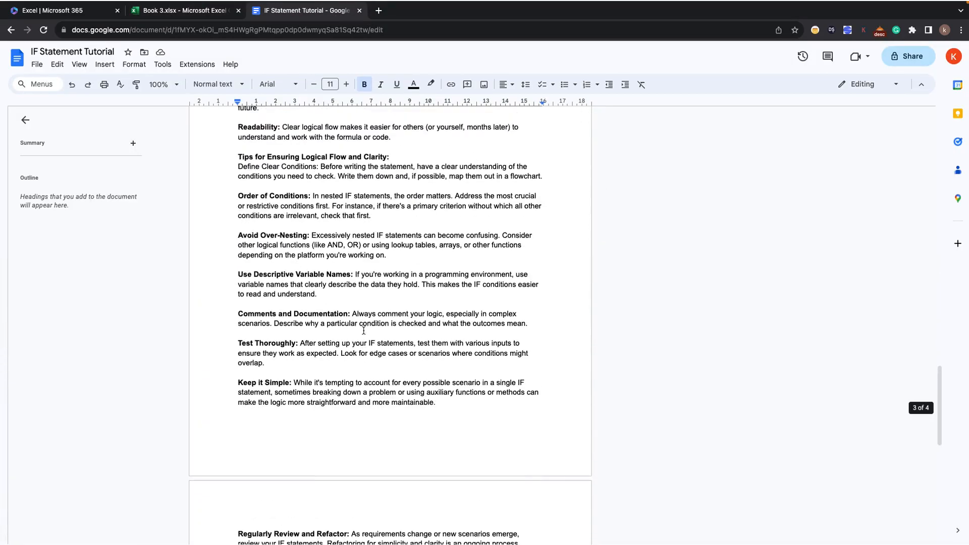
{"action": "scroll", "coordinate": [364, 331], "scroll_direction": "up", "scroll_amount": 1}
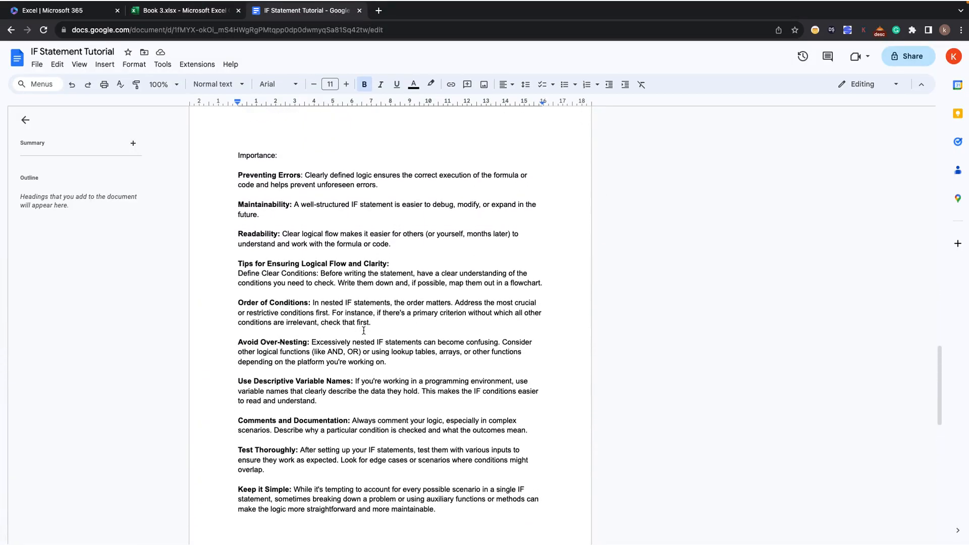
{"action": "scroll", "coordinate": [353, 313], "scroll_direction": "up", "scroll_amount": 2}
{"action": "scroll", "coordinate": [346, 302], "scroll_direction": "down", "scroll_amount": 1}
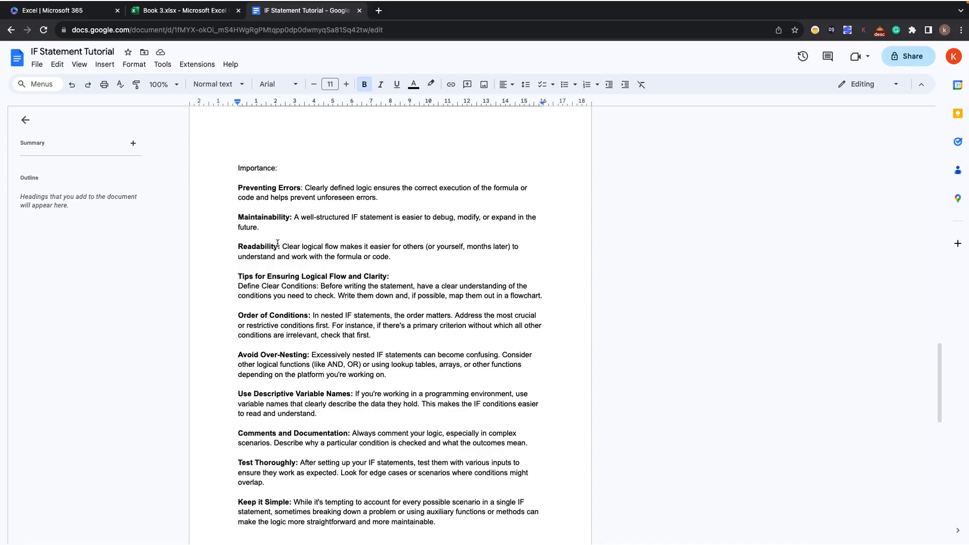
{"action": "left_click", "coordinate": [212, 14]}
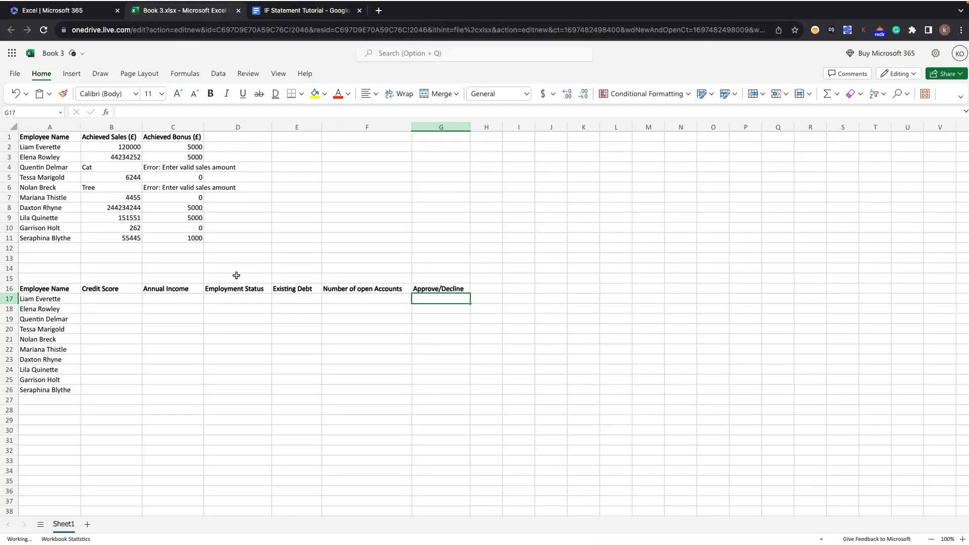
{"action": "key", "text": "ctrl+Tab"}
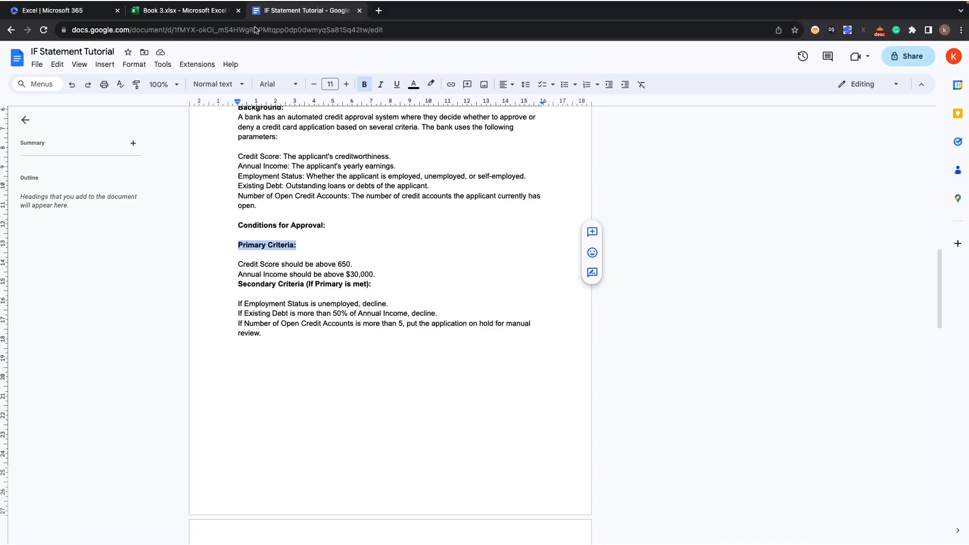
Return to the Book 3 workbook and start a formula in G17 with =IF(AND( for the primary criteria.
{"action": "left_click", "coordinate": [216, 11]}
{"action": "left_click", "coordinate": [421, 300]}
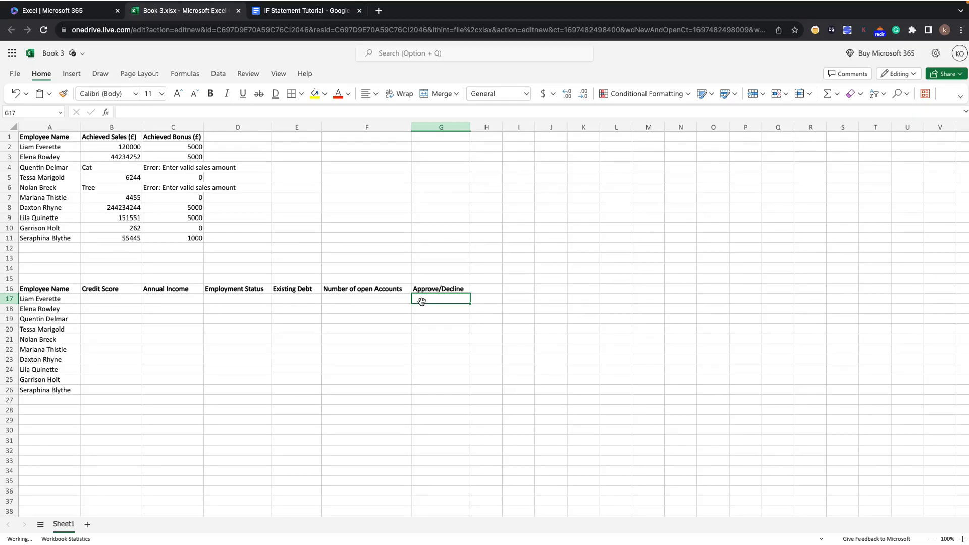
{"action": "type", "text": "=IF("}
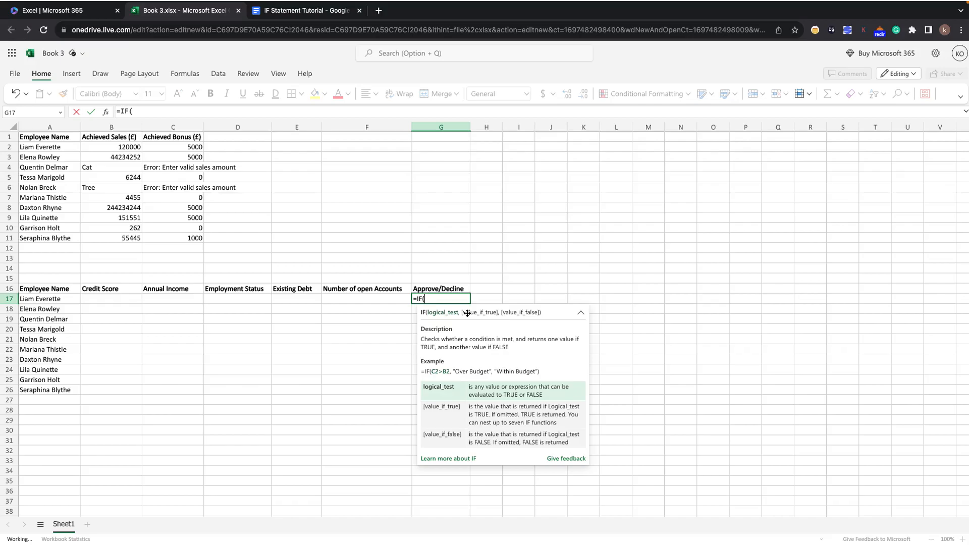
{"action": "type", "text": "AN"}
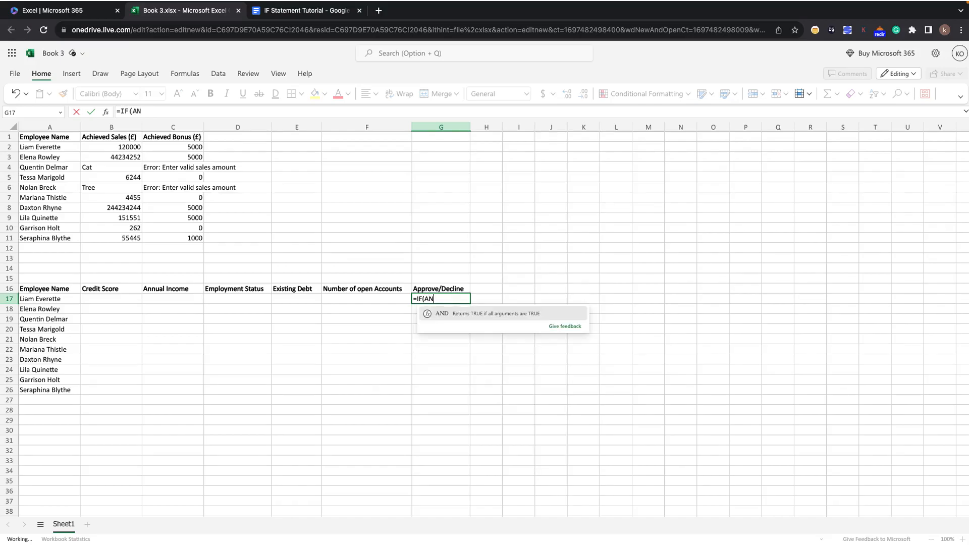
{"action": "type", "text": "D"}
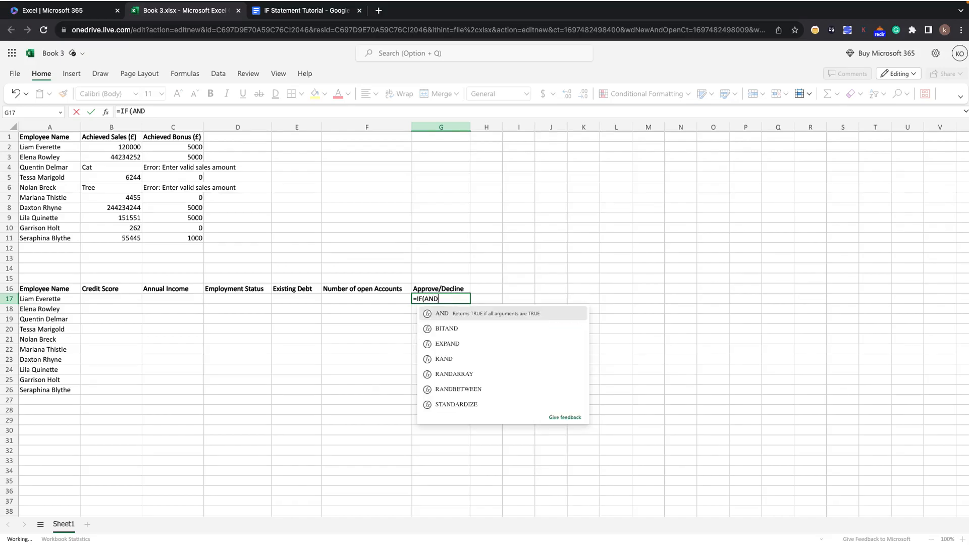
{"action": "left_click", "coordinate": [481, 317]}
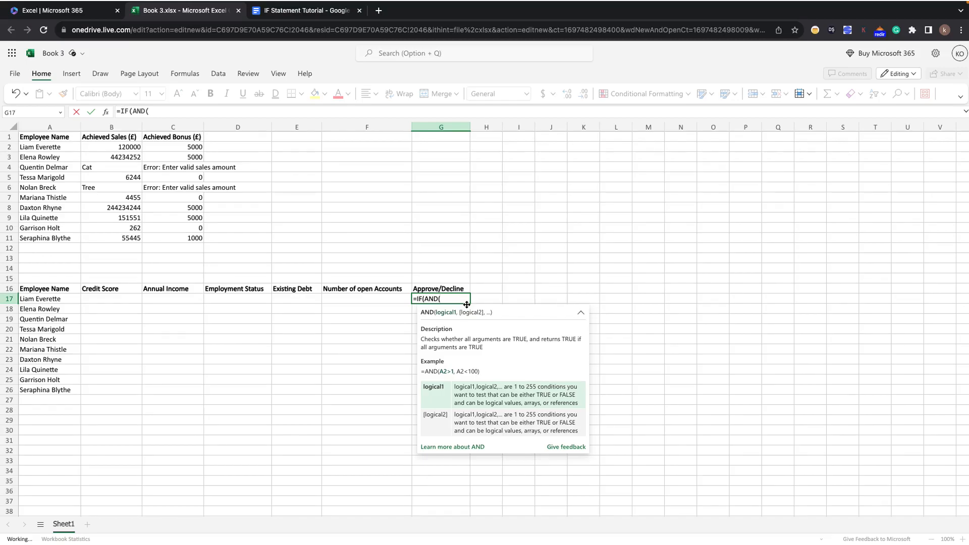
Complete the AND test in G17 with the conditions B17>650 and C17>30000, continuing to the value-if-true argument.
{"action": "type", "text": "B1"}
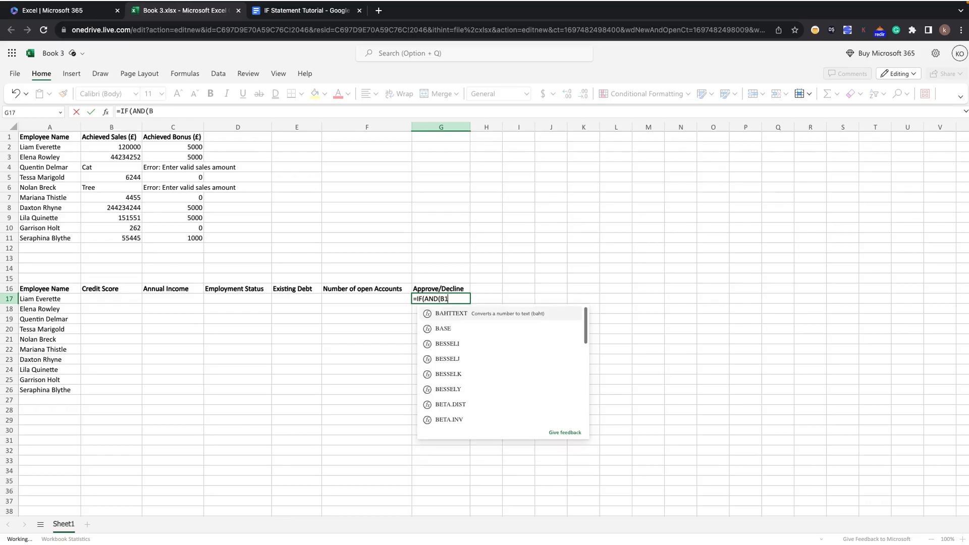
{"action": "type", "text": "7"}
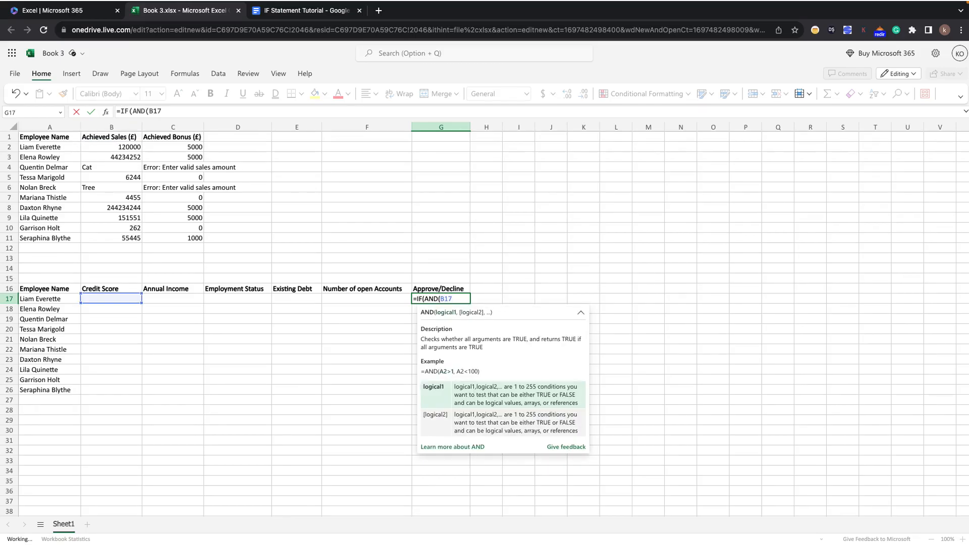
{"action": "type", "text": ">650, "}
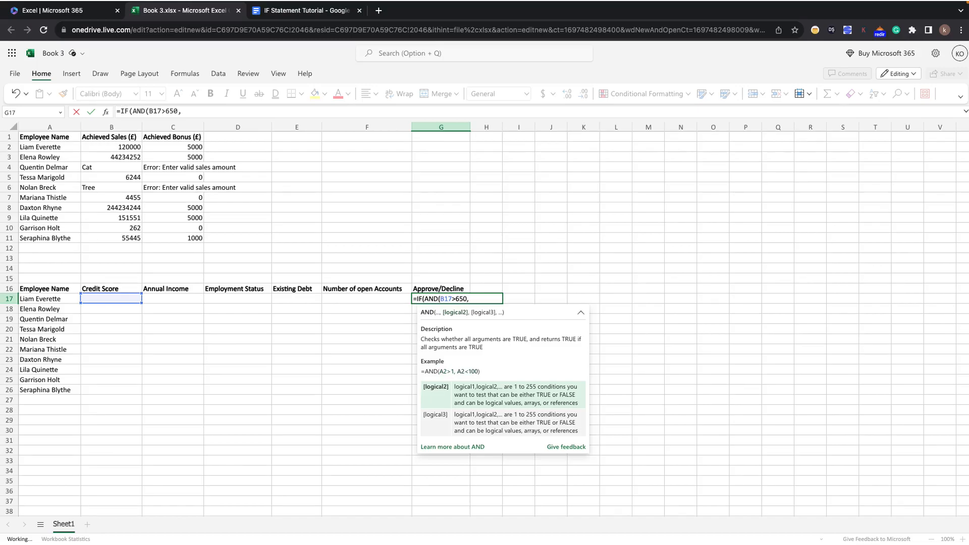
{"action": "type", "text": "C17"}
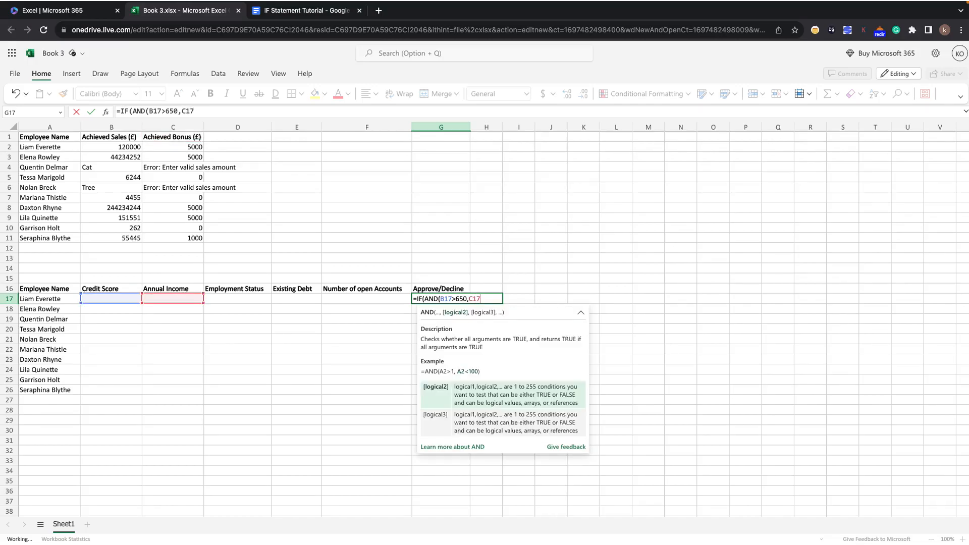
{"action": "type", "text": ">30000)"}
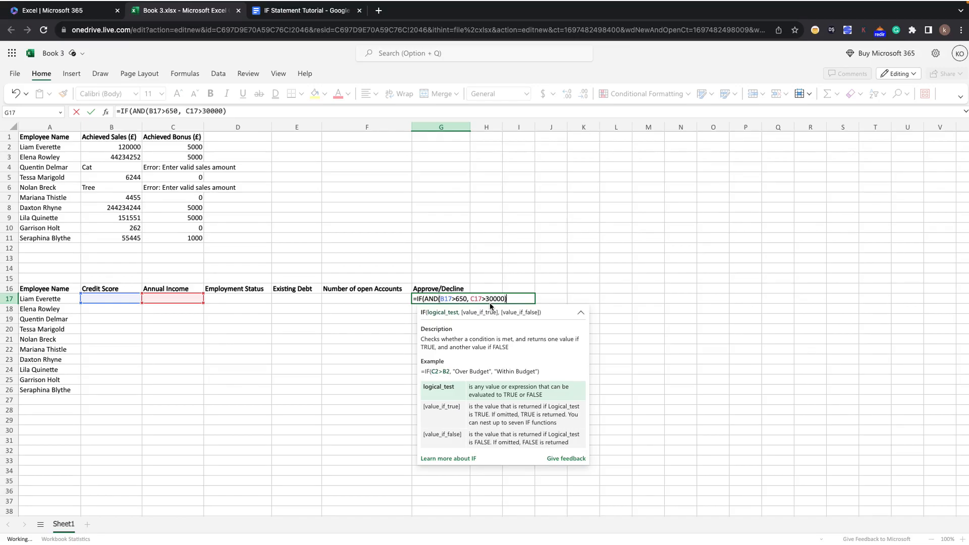
{"action": "type", "text": ","}
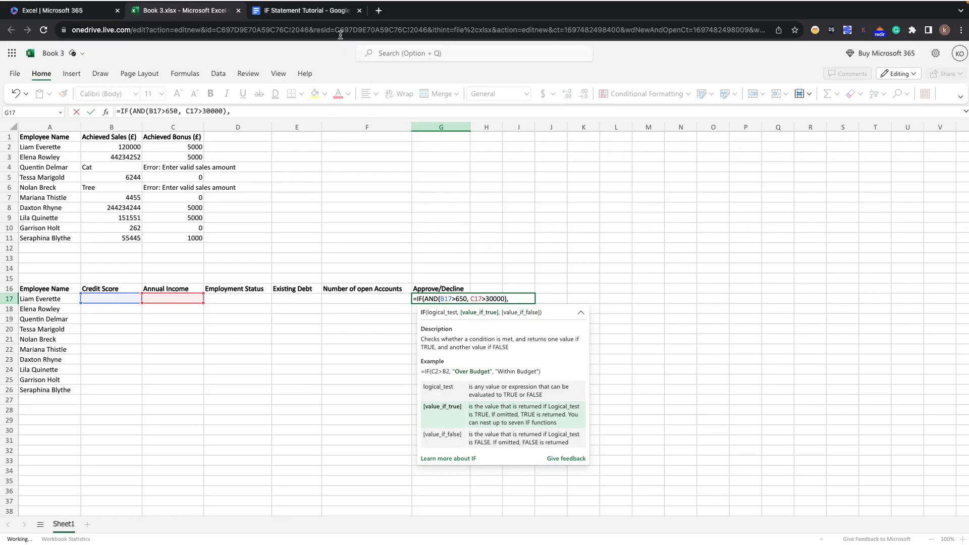
Check the secondary criteria in the tutorial document and nest IF(OR( as the value-if-true argument in G17.
{"action": "left_click", "coordinate": [327, 10]}
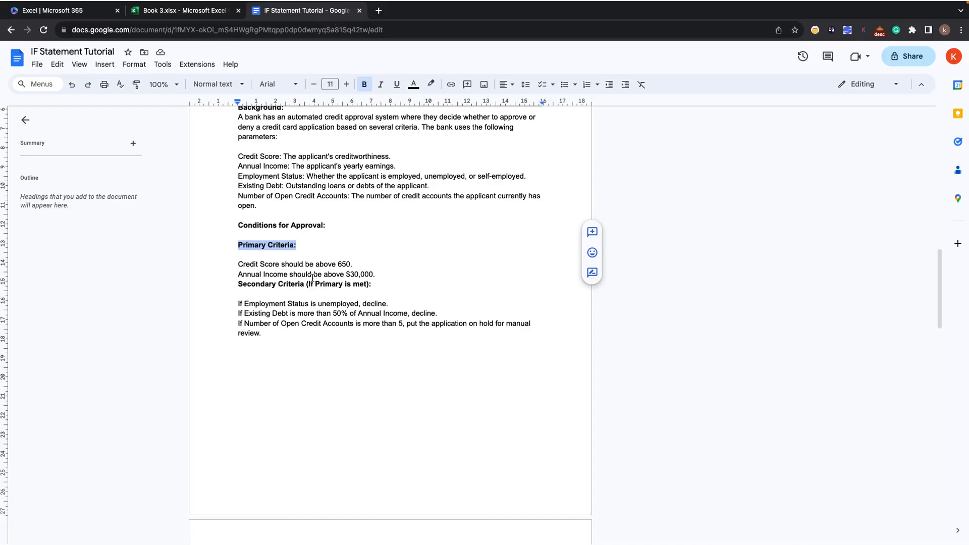
{"action": "left_click", "coordinate": [219, 11]}
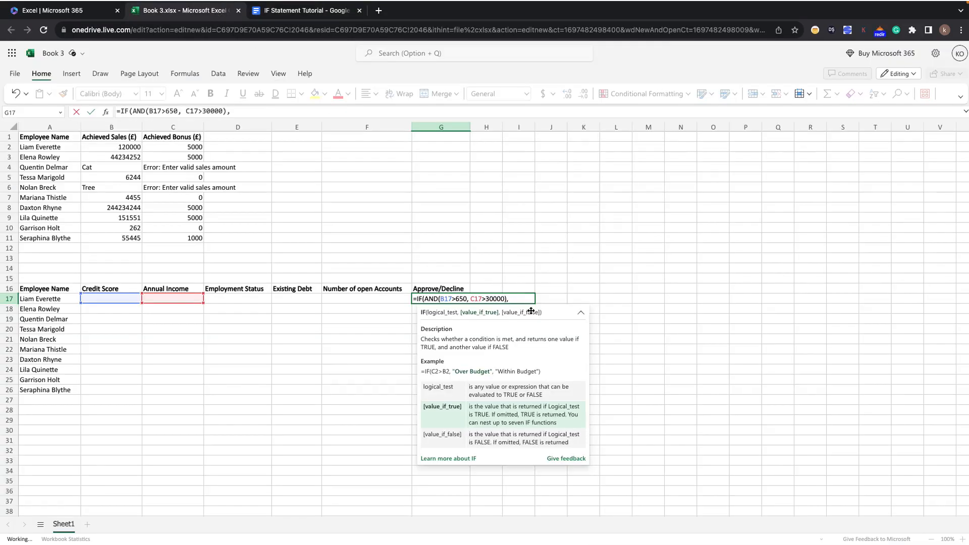
{"action": "type", "text": "IF("}
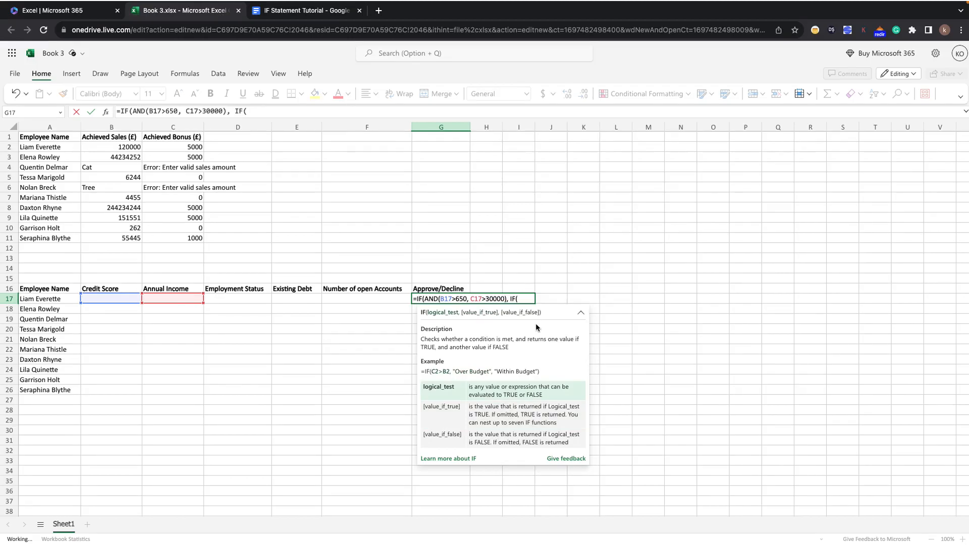
{"action": "type", "text": "OR"}
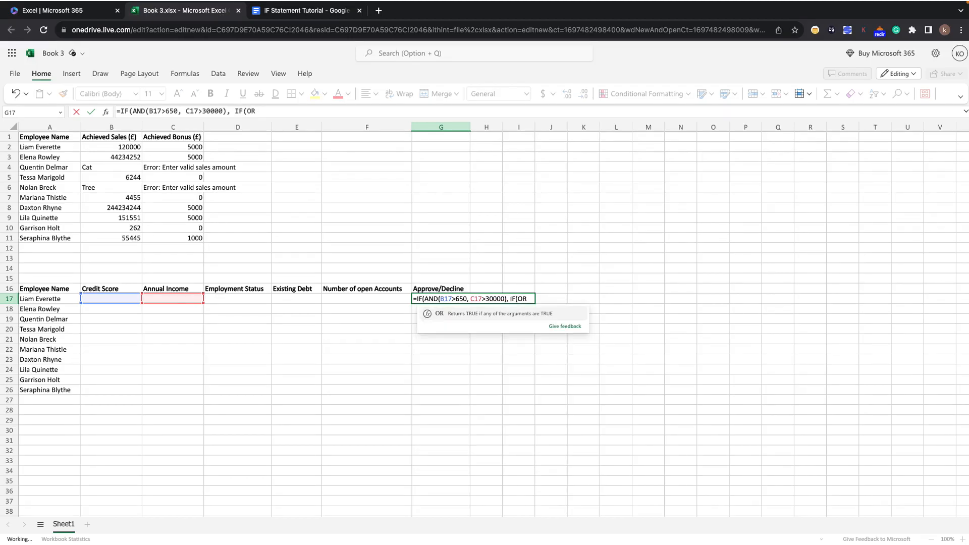
{"action": "left_click", "coordinate": [493, 315]}
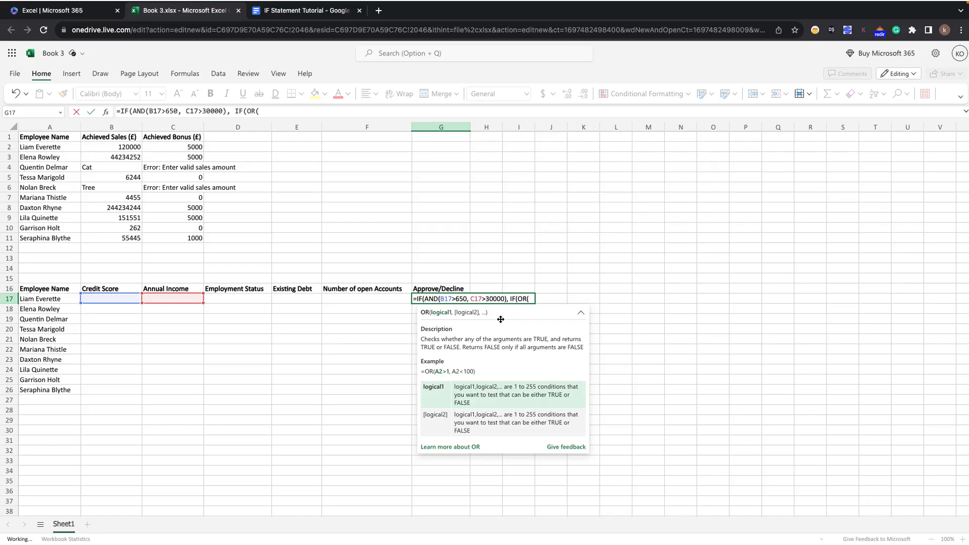
Enter D17+"Unemployed" as the first condition of the OR function in G17, followed by a comma.
{"action": "type", "text": "D17"}
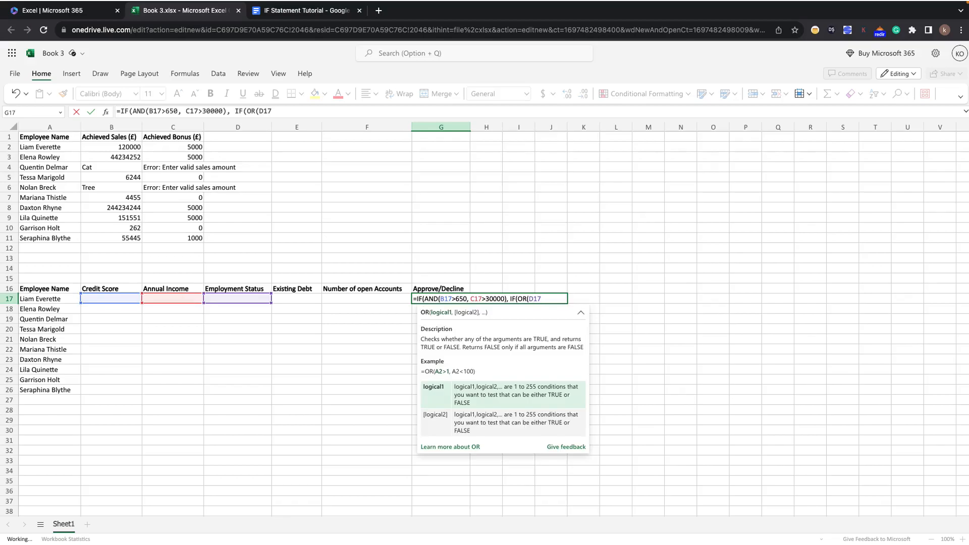
{"action": "type", "text": "="}
{"action": "type", "text": "\"Unemployed\","}
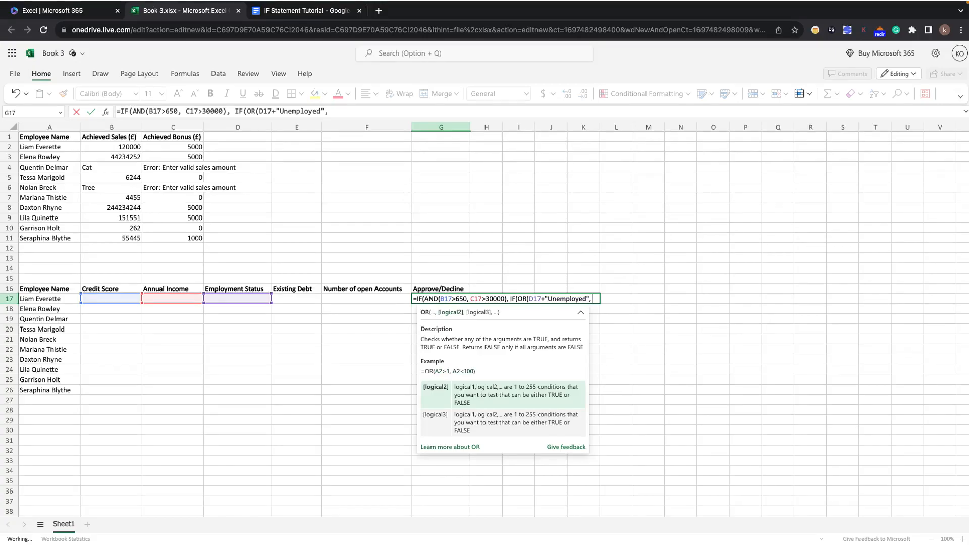
{"action": "type", "text": " D"}
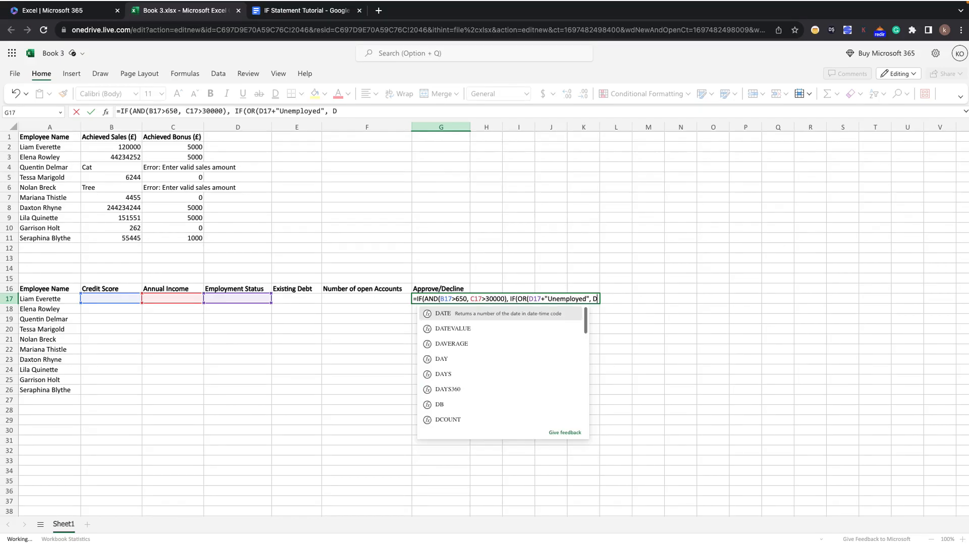
{"action": "key", "text": "BackSpace"}
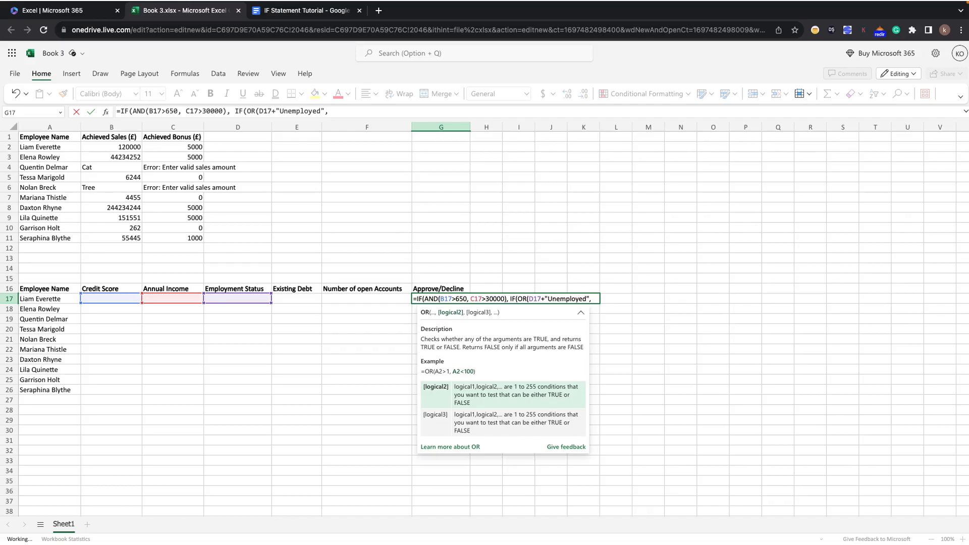
Check the existing debt rule in the tutorial document and add E17>(0.5*C17) as the second condition in G17, closing the OR function.
{"action": "left_click", "coordinate": [317, 13]}
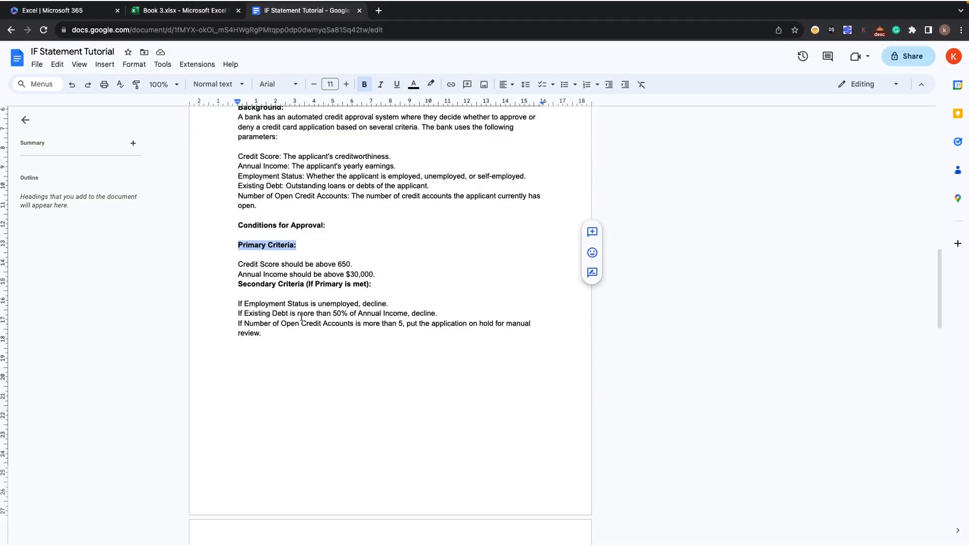
{"action": "left_click", "coordinate": [213, 15]}
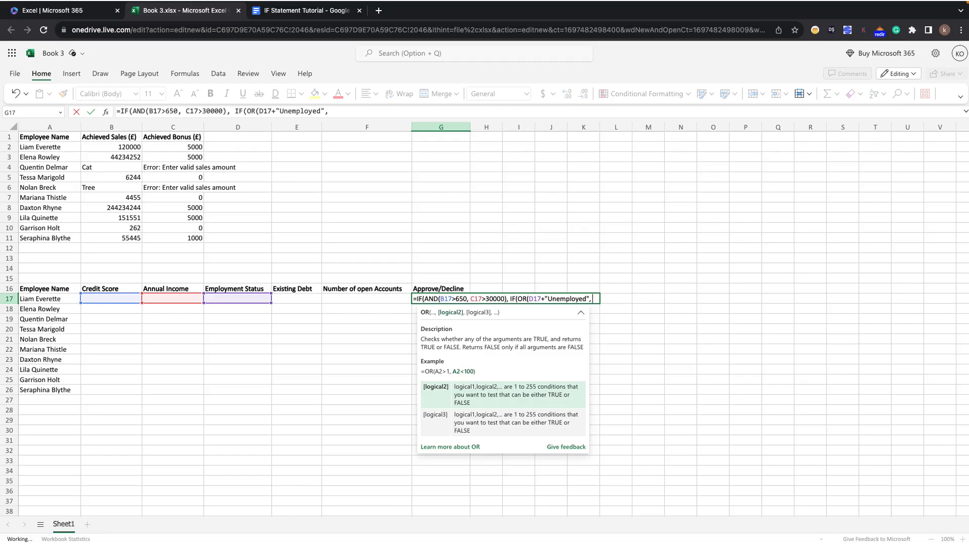
{"action": "type", "text": "E17"}
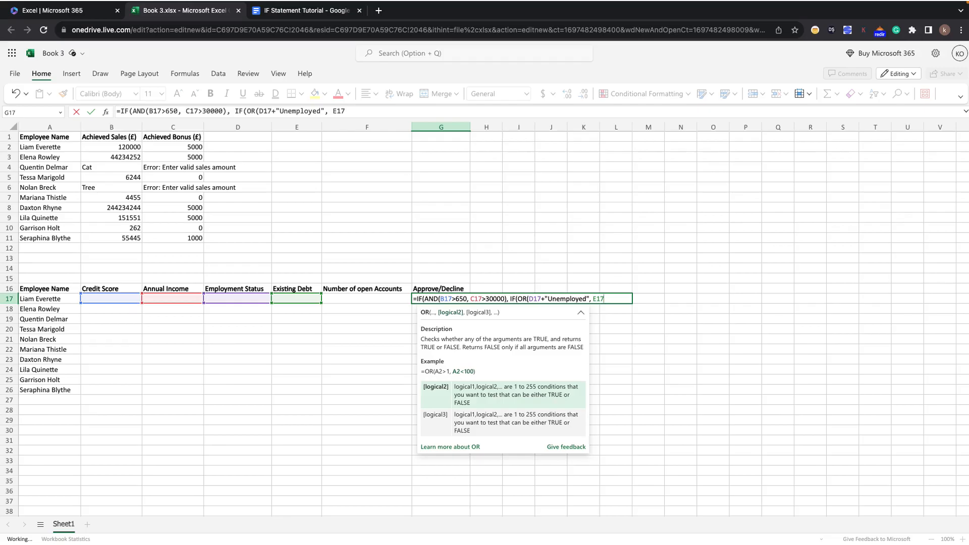
{"action": "type", "text": ">(0.5*"}
{"action": "mouse_move", "coordinate": [315, 4]}
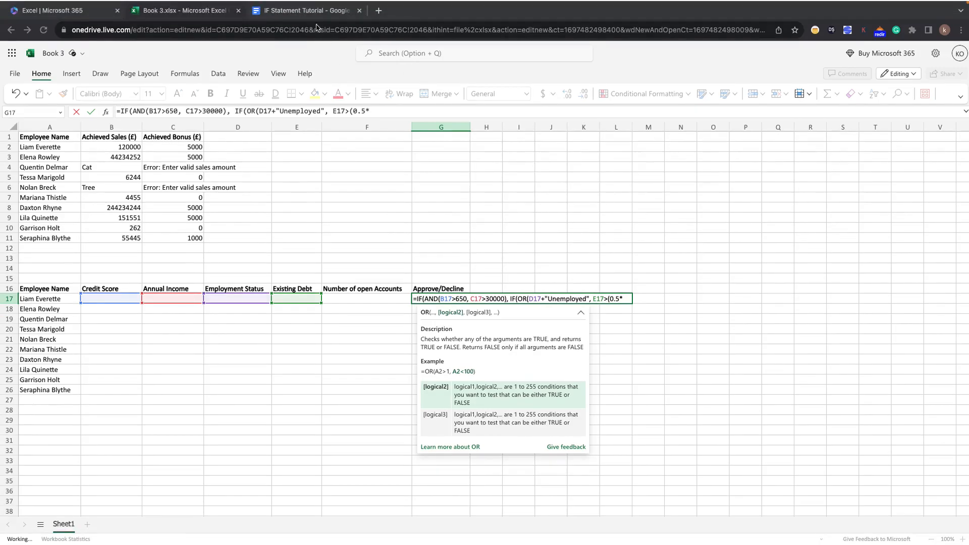
{"action": "left_click", "coordinate": [305, 14]}
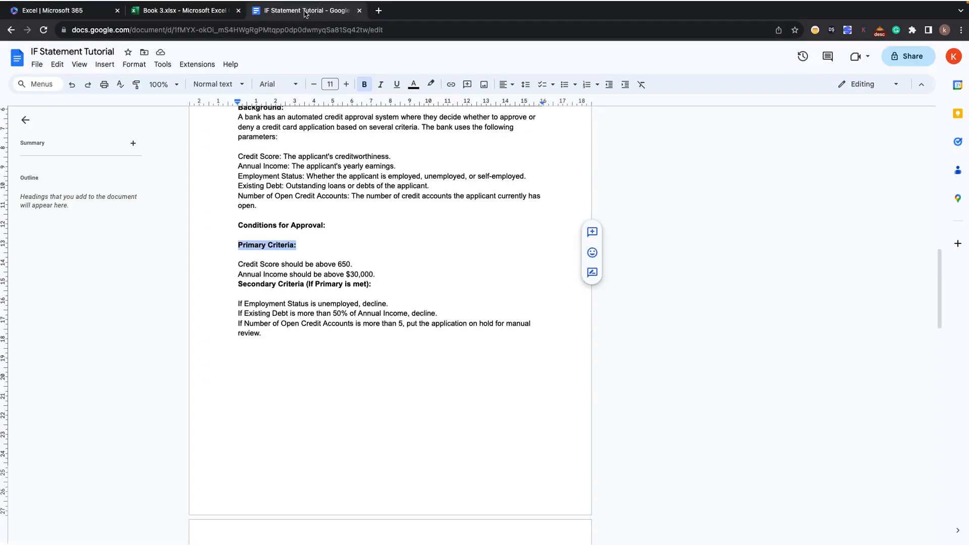
{"action": "left_click", "coordinate": [201, 14]}
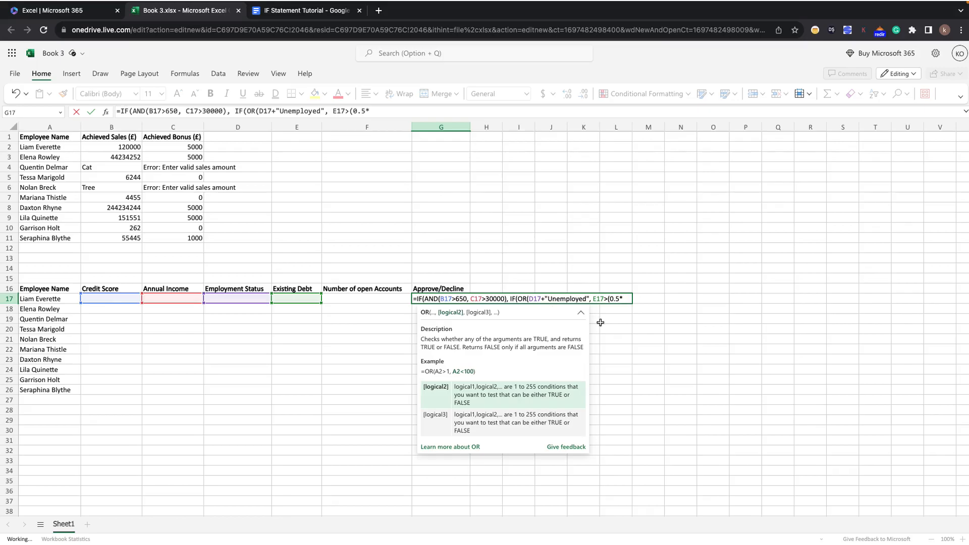
{"action": "type", "text": "C17"}
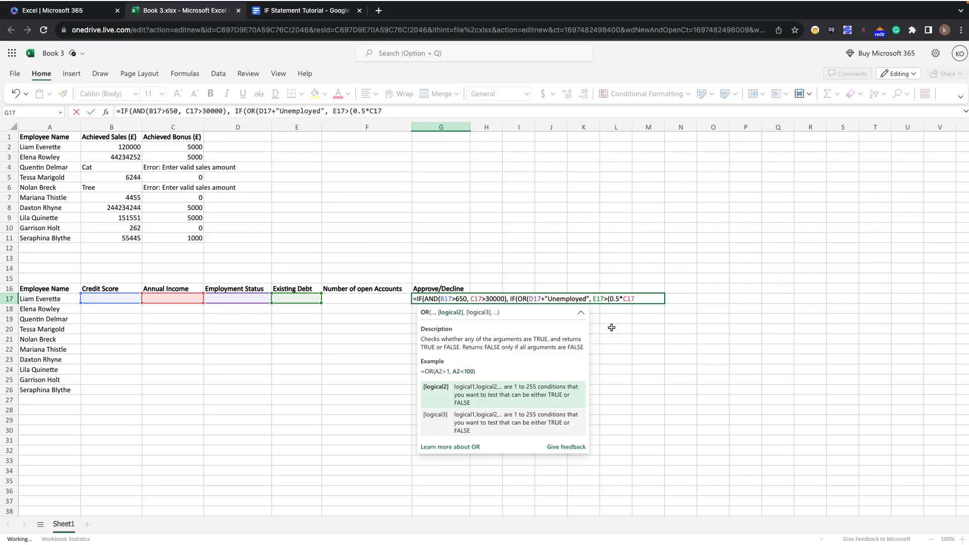
{"action": "type", "text": "))"}
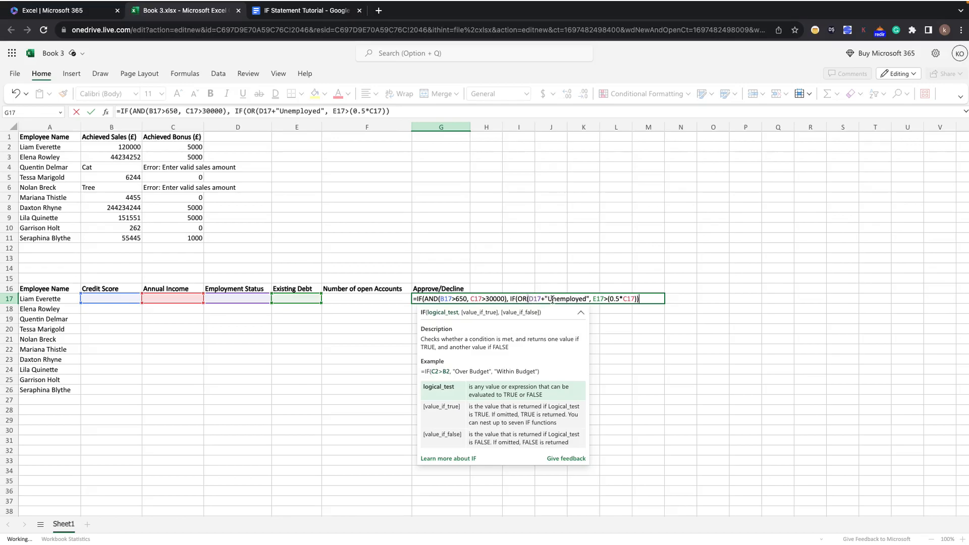
Correct the first OR condition in G17 to D17="Unemployed" by replacing the plus sign with an equals sign.
{"action": "left_click", "coordinate": [511, 299]}
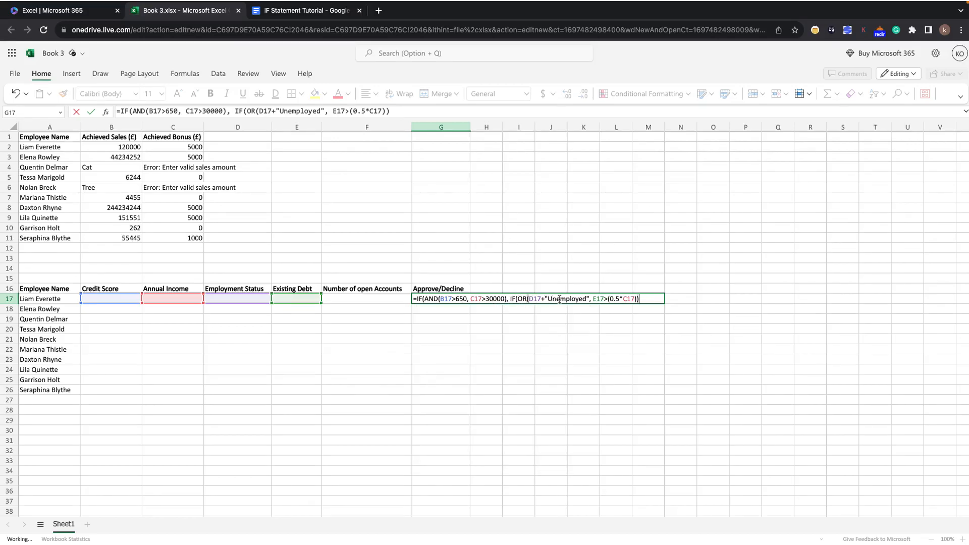
{"action": "left_click", "coordinate": [545, 300]}
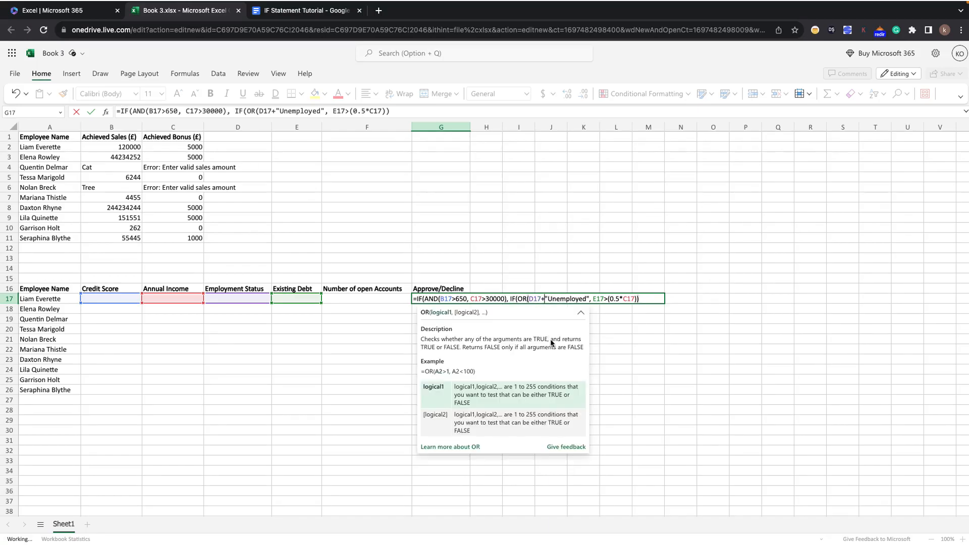
{"action": "key", "text": "BackSpace"}
{"action": "type", "text": "="}
Add "Decline" as the value-if-true argument of the nested IF in G17, continuing to its value-if-false argument.
{"action": "left_click", "coordinate": [643, 299]}
{"action": "type", "text": ","}
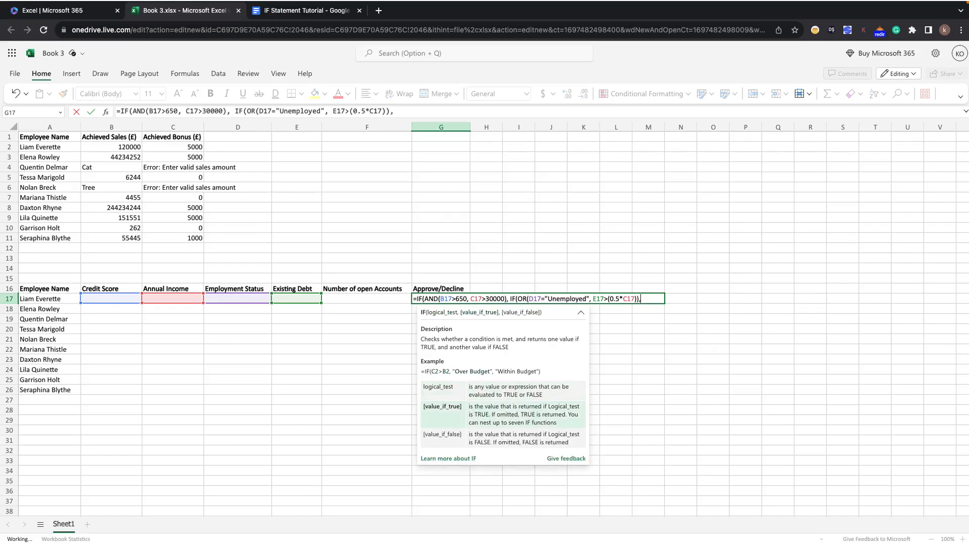
{"action": "type", "text": " \"Decline\","}
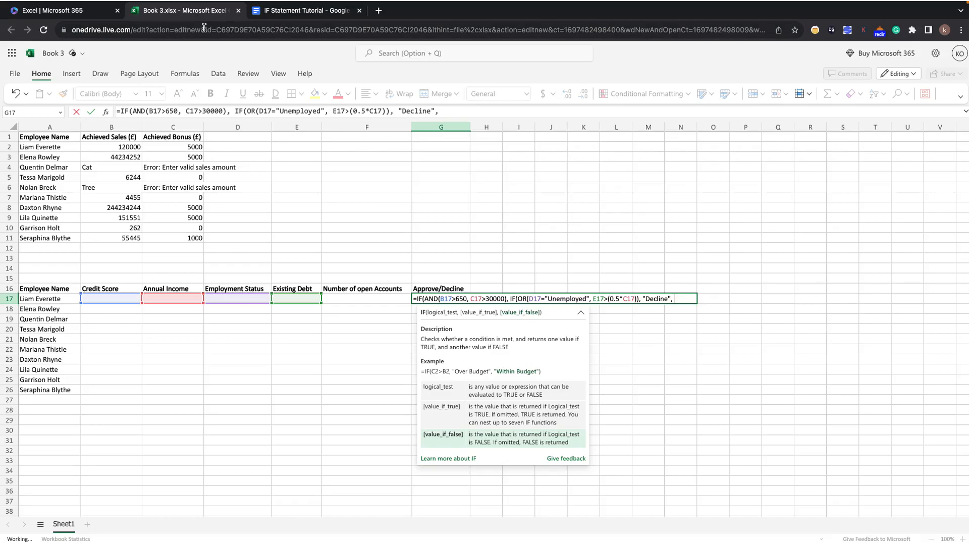
{"action": "type", "text": " IF("}
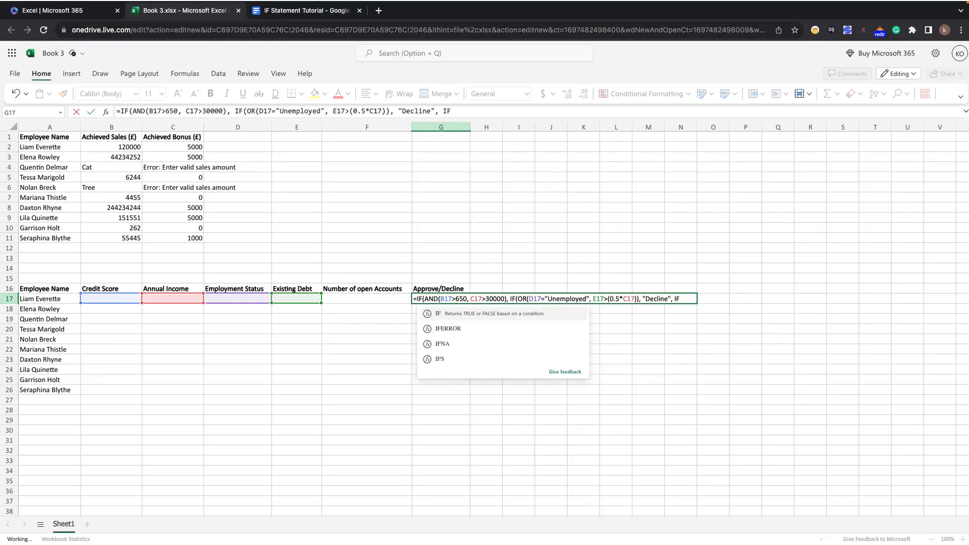
{"action": "type", "text": "F"}
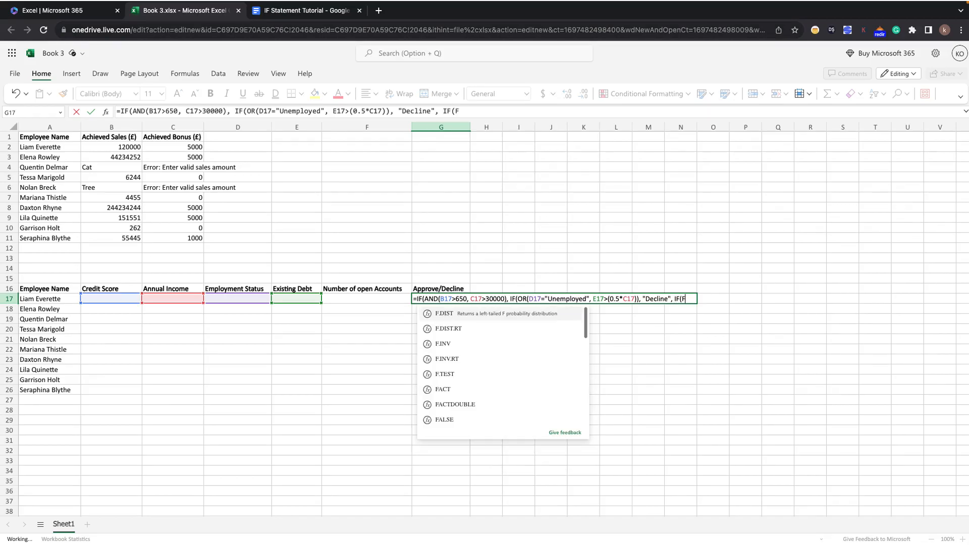
{"action": "type", "text": "17"}
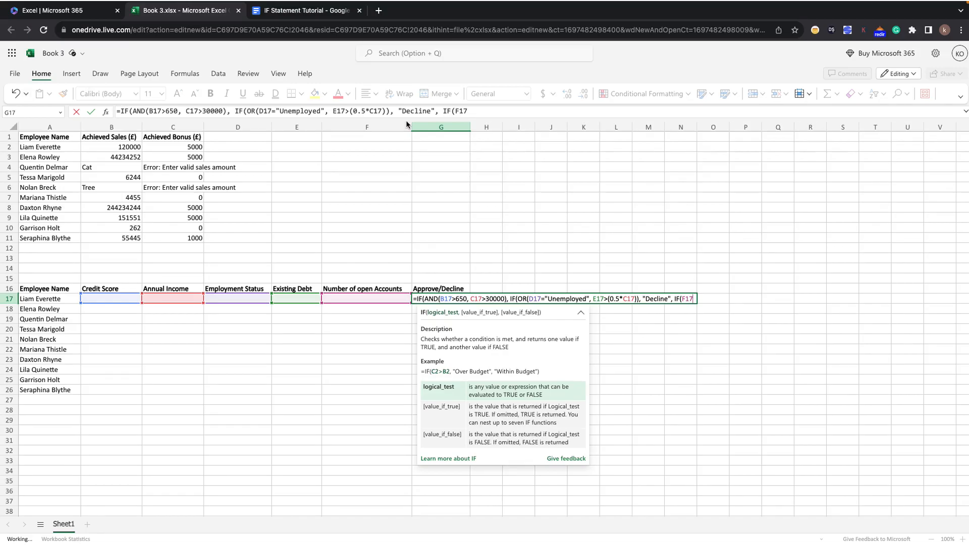
Nest a third IF in G17 as the value-if-false argument, testing F17>5 for the number of open accounts.
{"action": "type", "text": ">5"}
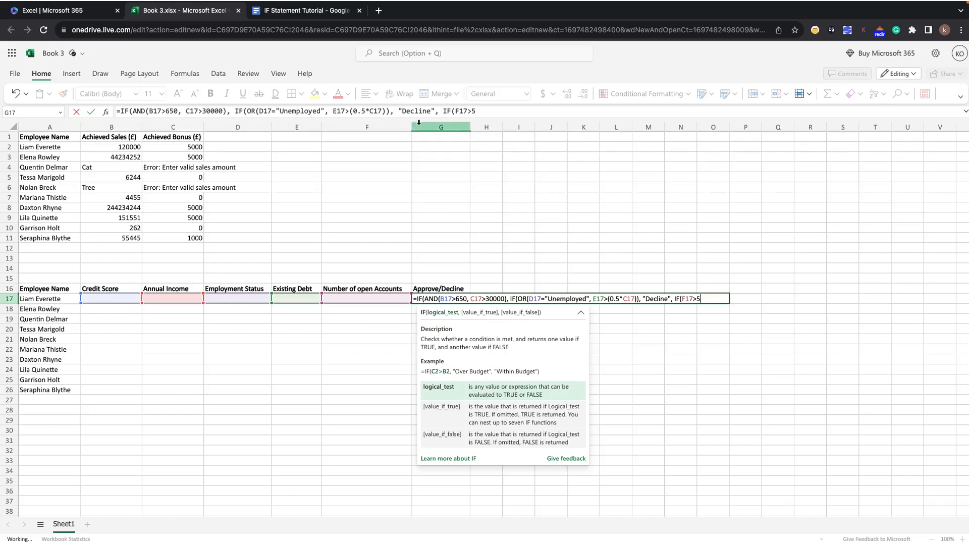
{"action": "type", "text": ","}
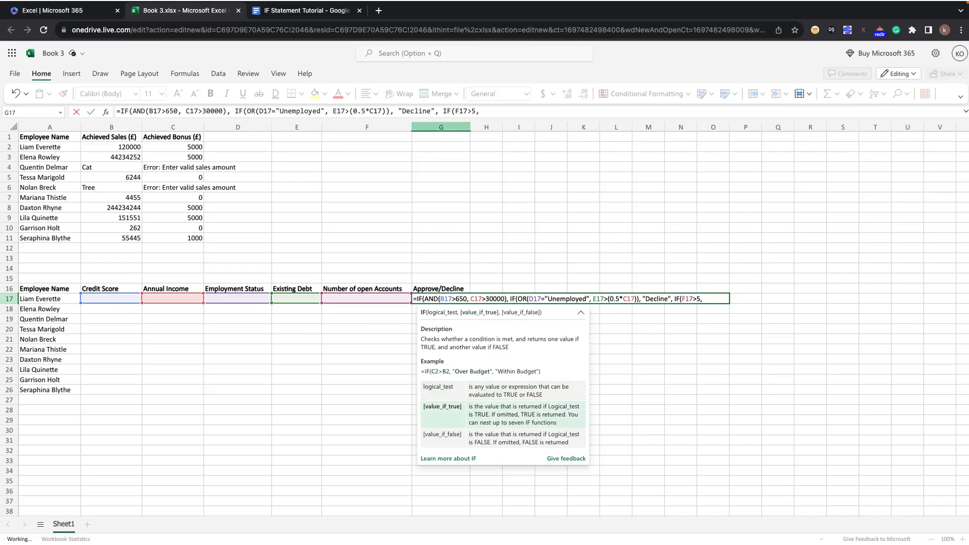
{"action": "type", "text": " \"Manual Revie"}
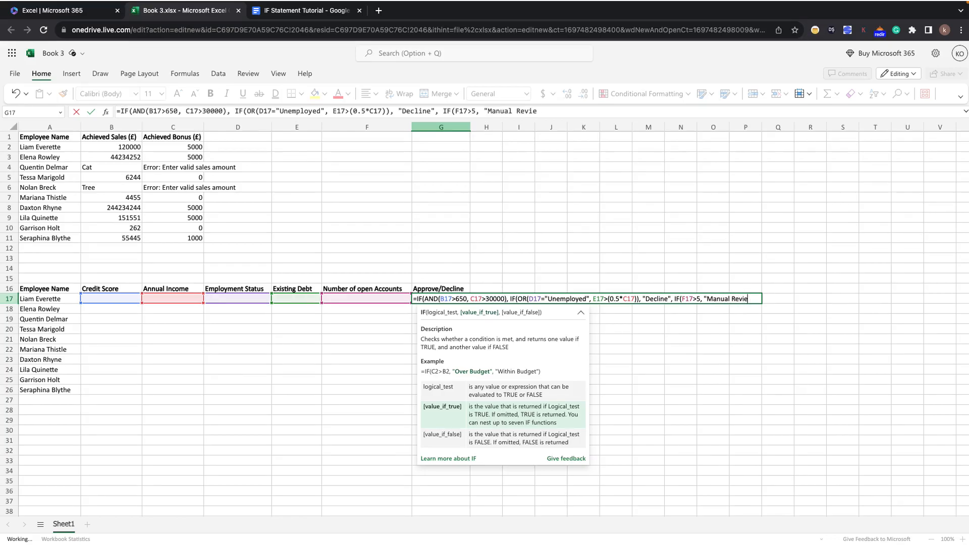
{"action": "type", "text": "w"}
Set the third IF's value-if-true argument in G17 to "Manual Review", followed by a comma.
{"action": "mouse_move", "coordinate": [87, 1]}
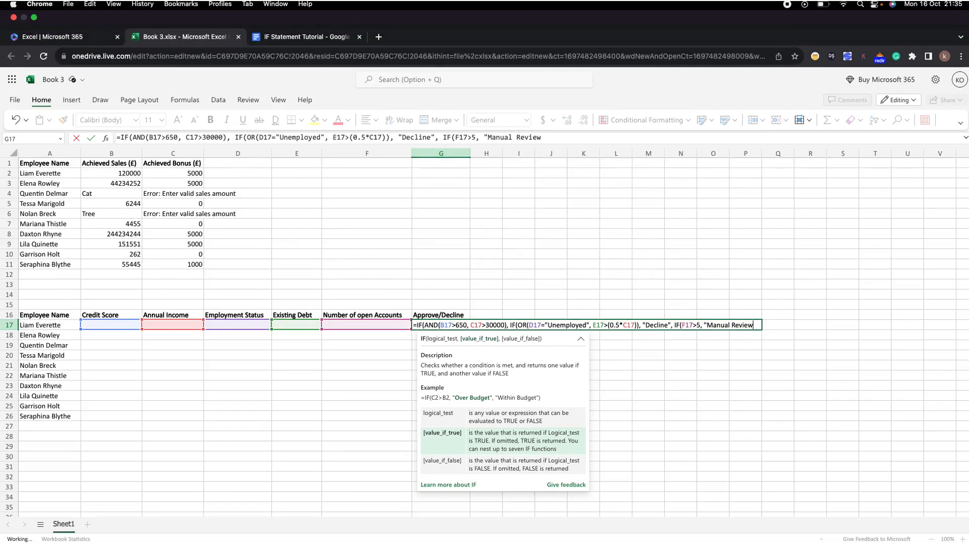
{"action": "type", "text": "\""}
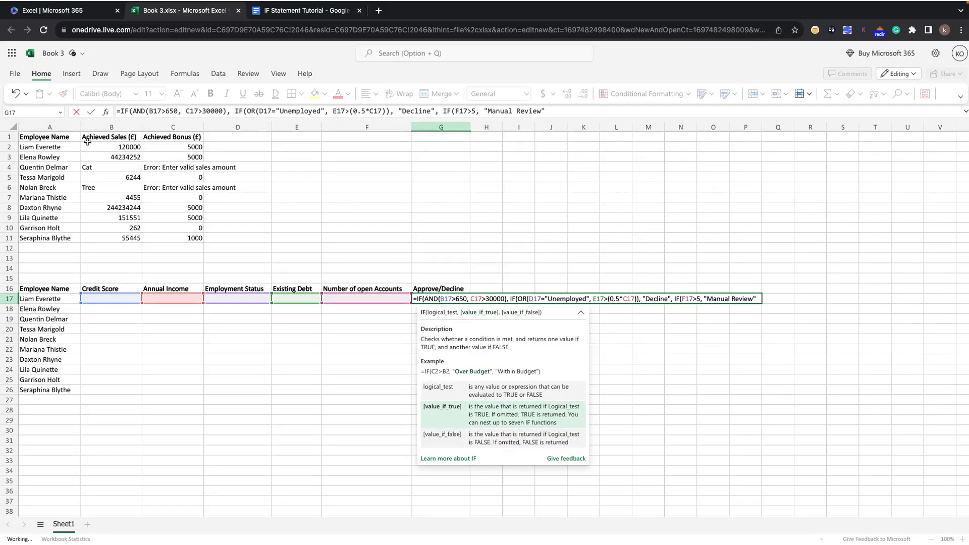
{"action": "type", "text": ","}
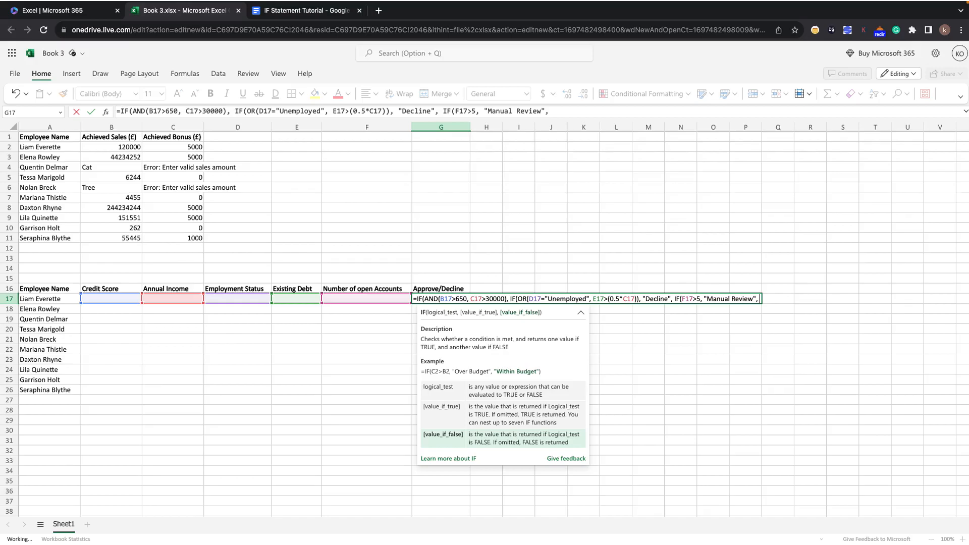
{"action": "type", "text": " \""}
{"action": "type", "text": "Aprr"}
Set the third IF's value-if-false argument in G17 to "Approve" and close both nested IF functions.
{"action": "key", "text": "BackSpace"}
{"action": "key", "text": "BackSpace"}
{"action": "type", "text": "prove"}
{"action": "type", "text": "\"))"}
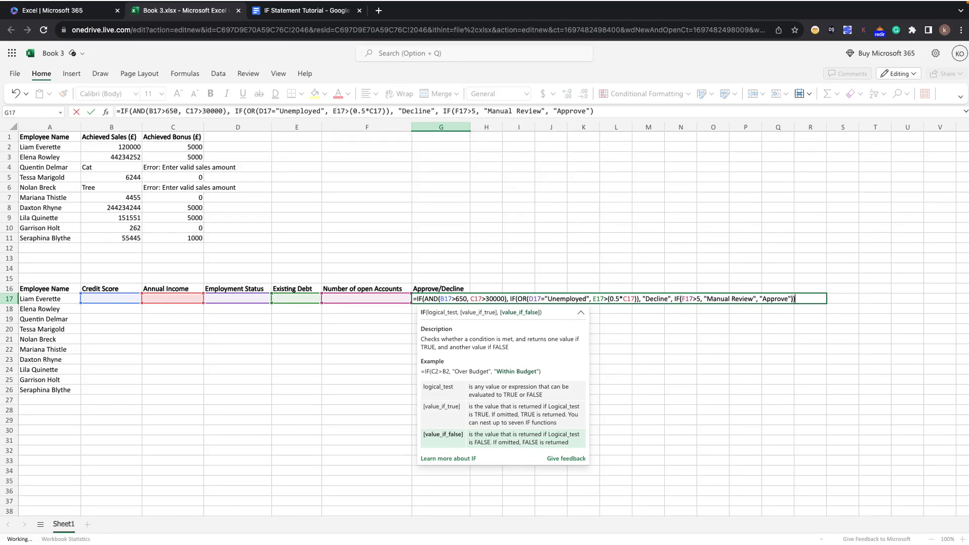
{"action": "type", "text": ","}
Add "Decline" as the outer IF's value-if-false argument in G17 and close the formula.
{"action": "type", "text": "Decline\""}
{"action": "type", "text": ")"}
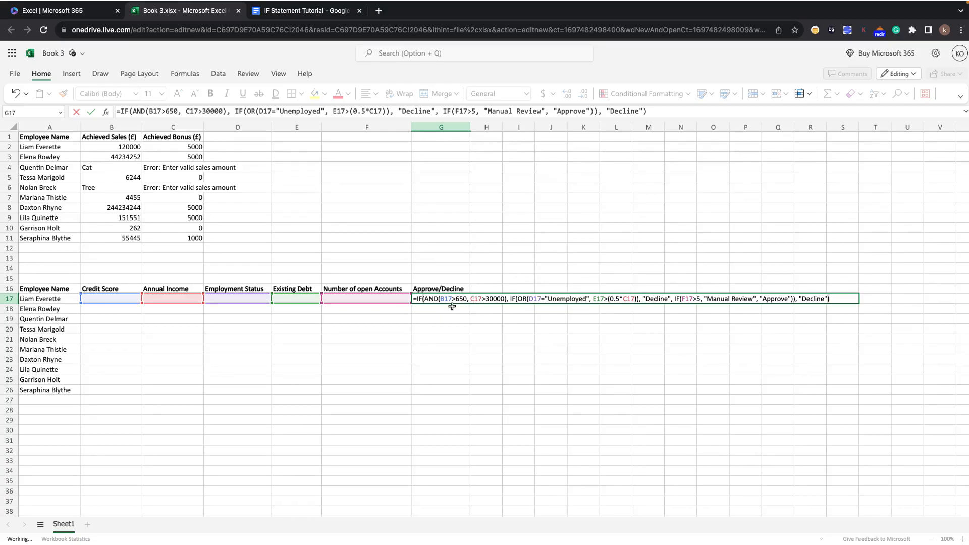
Recheck the approval criteria in the tutorial document and reopen the G17 formula in the Book 3 workbook for review.
{"action": "left_click", "coordinate": [293, 11]}
{"action": "scroll", "coordinate": [313, 268], "scroll_direction": "up", "scroll_amount": 1}
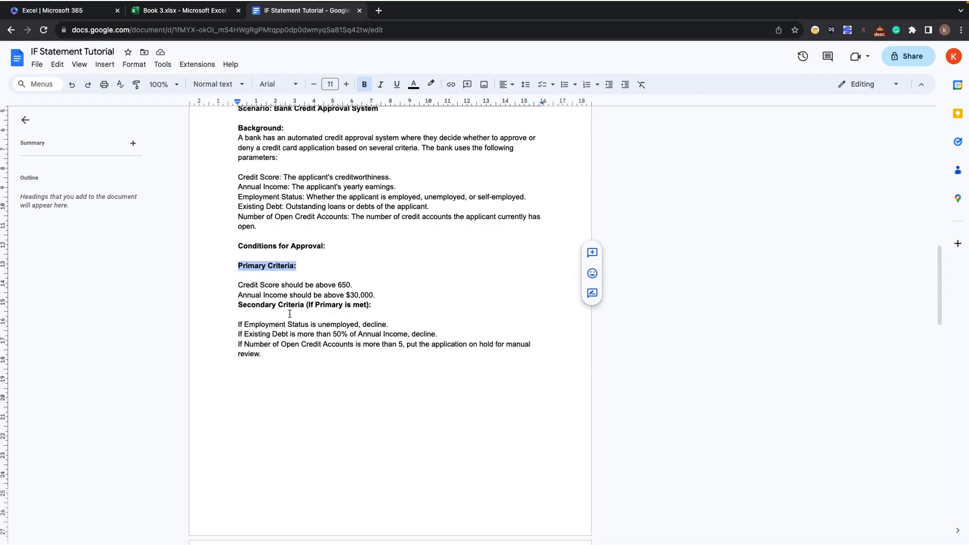
{"action": "left_click", "coordinate": [214, 10]}
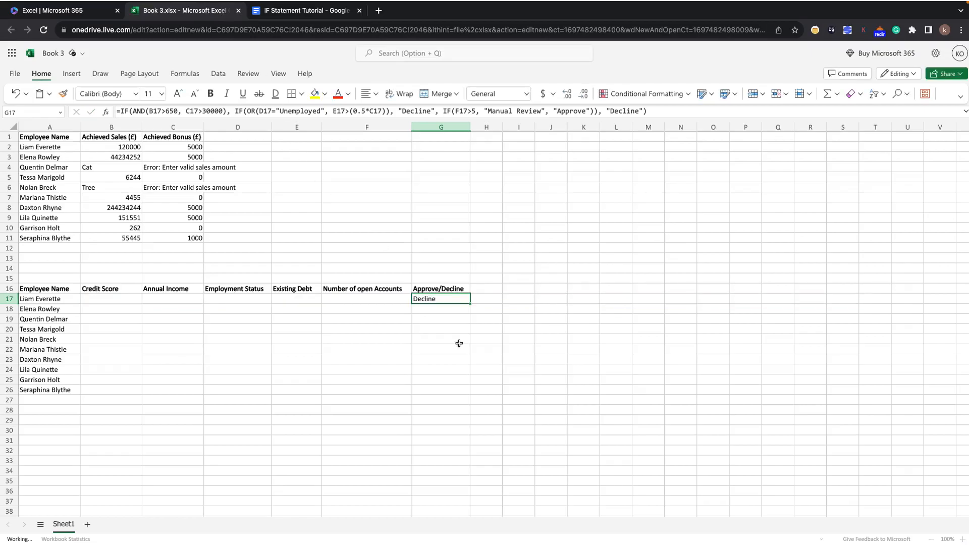
{"action": "double_click", "coordinate": [418, 299]}
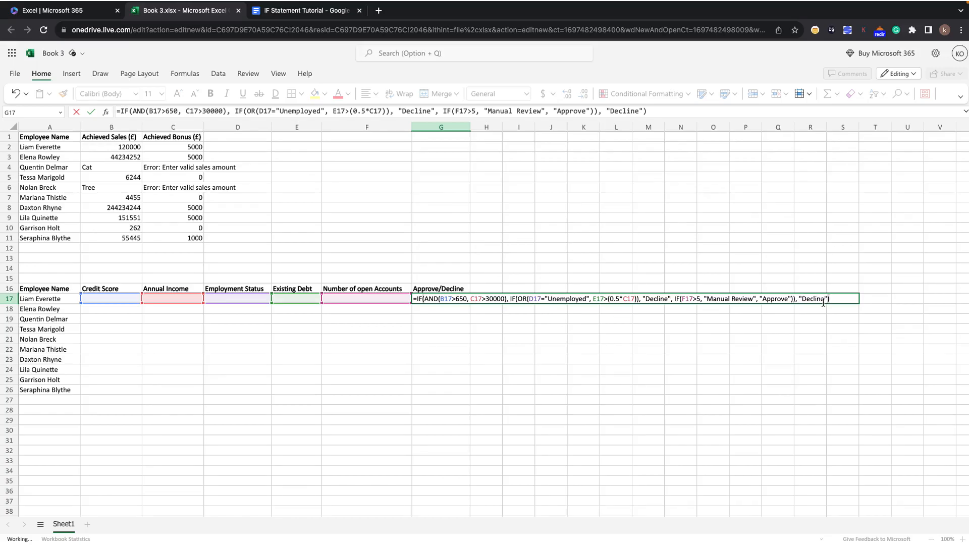
Try the G17 formula without the two closing brackets that follow "Approve".
{"action": "left_click", "coordinate": [795, 299]}
{"action": "left_click", "coordinate": [795, 330]}
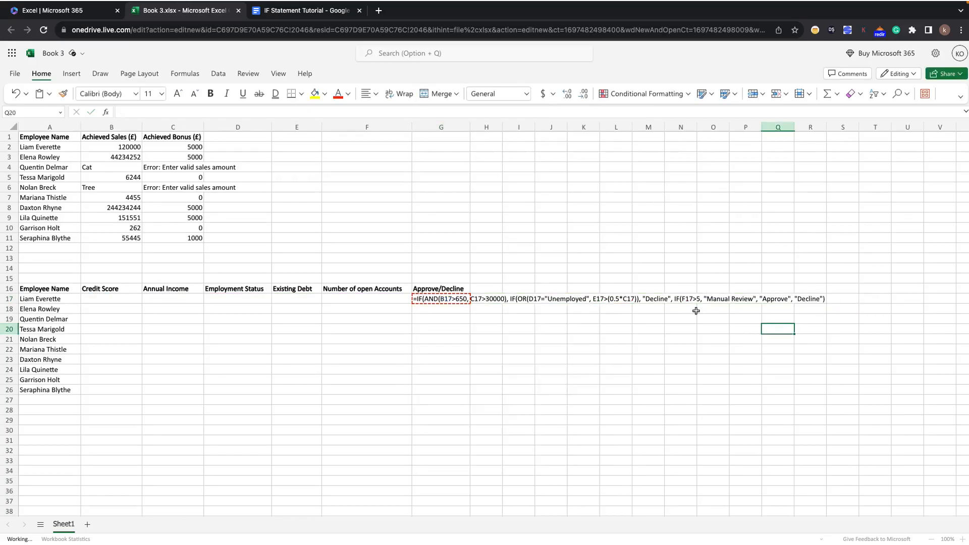
Restore the nested IF functions' closing brackets after "Approve" in the G17 formula and commit it.
{"action": "left_click", "coordinate": [422, 299]}
{"action": "double_click", "coordinate": [422, 299]}
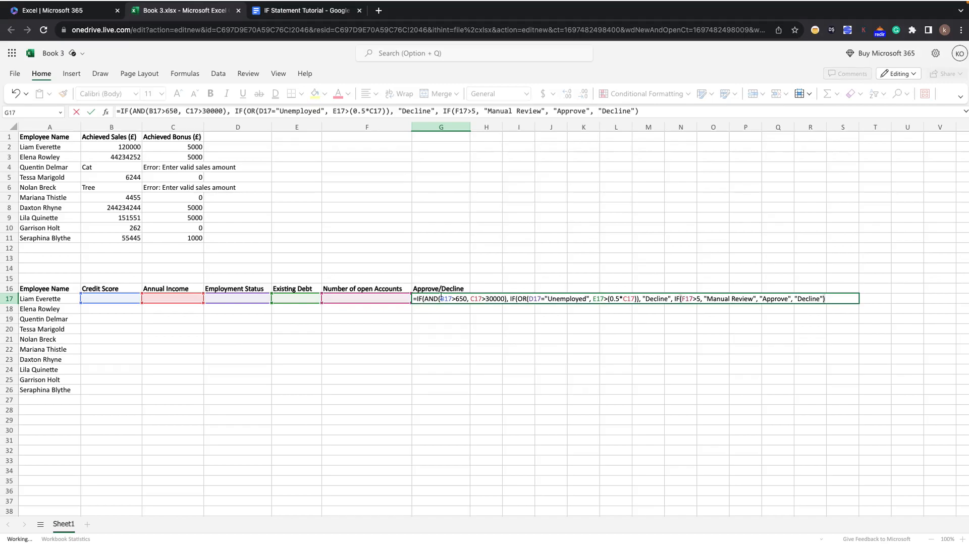
{"action": "left_click", "coordinate": [791, 299]}
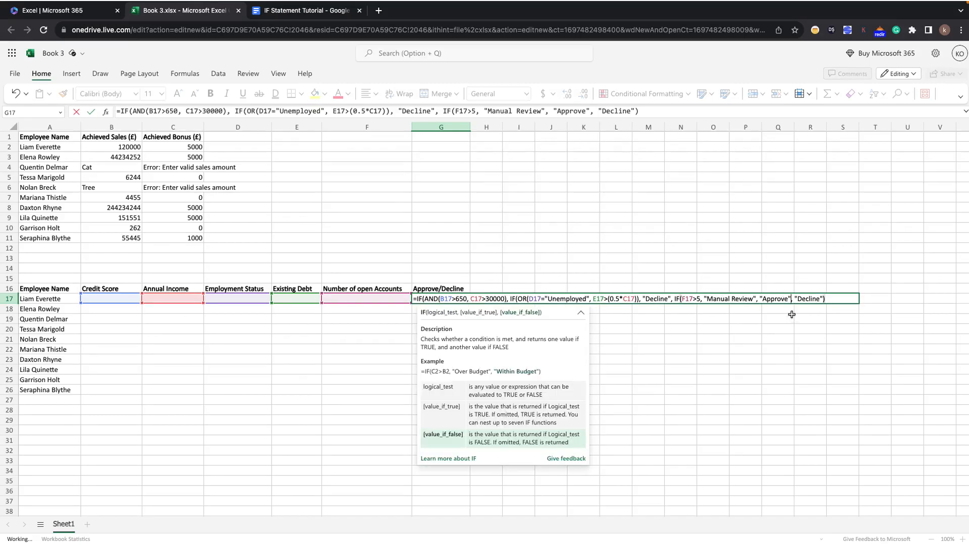
{"action": "type", "text": ")"}
{"action": "left_click", "coordinate": [691, 351]}
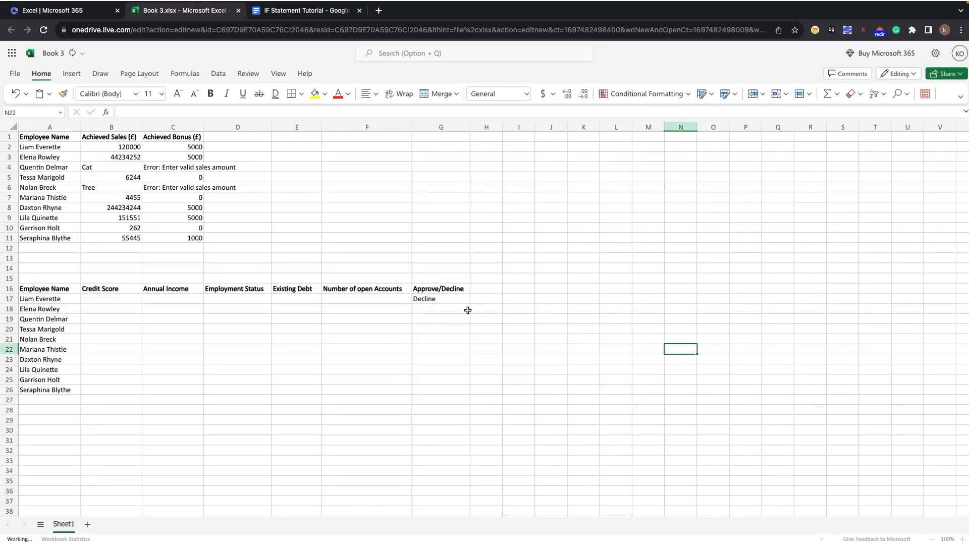
Enter a credit score of 700 in B17 and an annual income of 40000 in C17.
{"action": "left_click", "coordinate": [114, 299]}
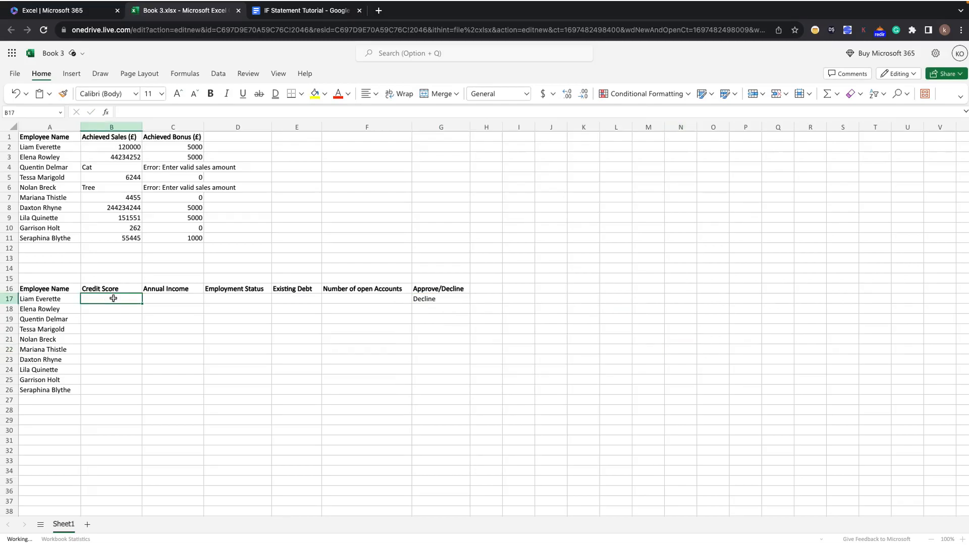
{"action": "type", "text": "700"}
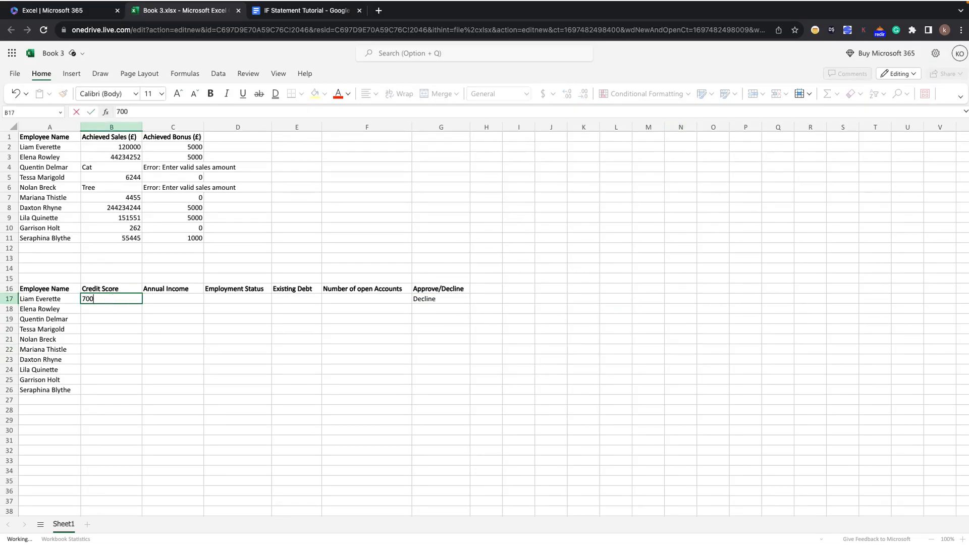
{"action": "left_click", "coordinate": [104, 341]}
{"action": "left_click", "coordinate": [170, 302]}
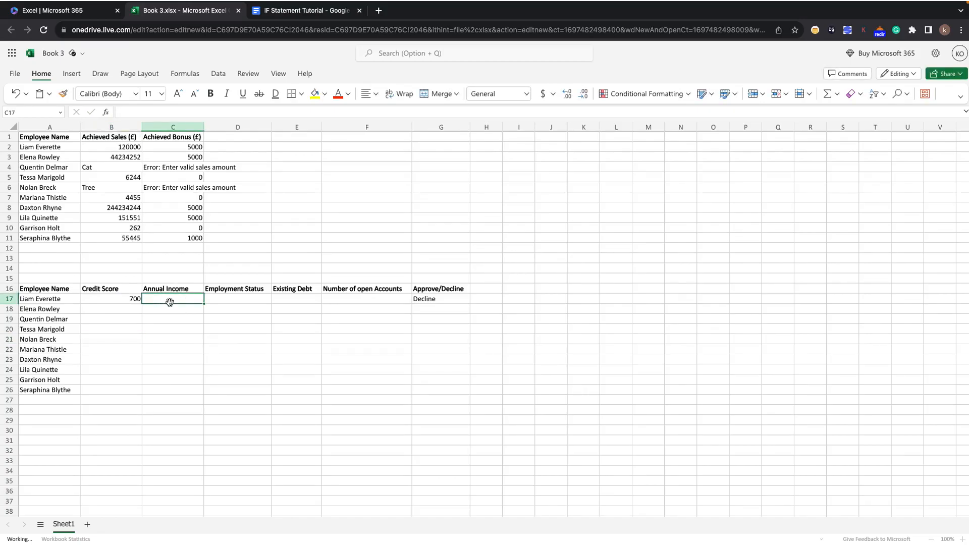
{"action": "type", "text": "4000"}
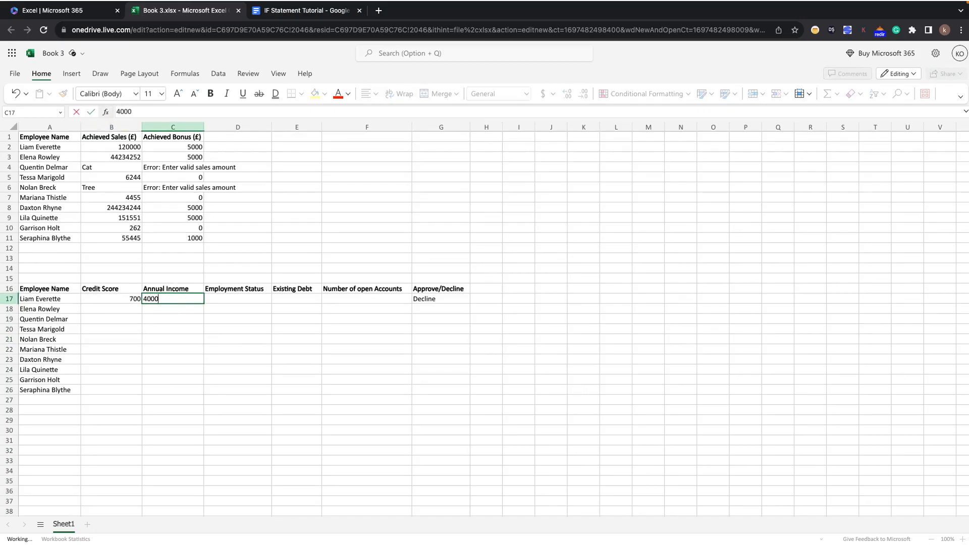
{"action": "type", "text": "0"}
{"action": "key", "text": "Return"}
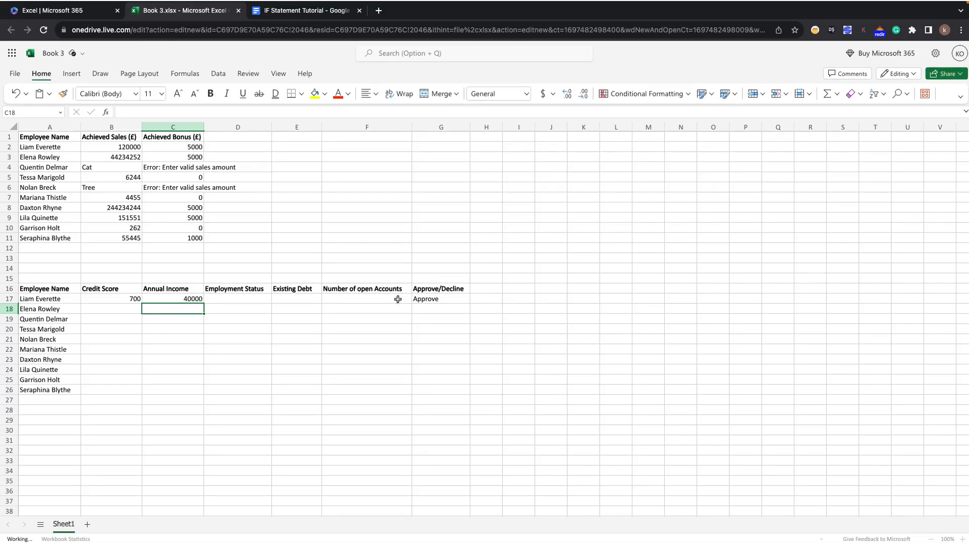
Test the formula with "Unemployed" as the employment status in D17, and clear that cell.
{"action": "left_click", "coordinate": [236, 298]}
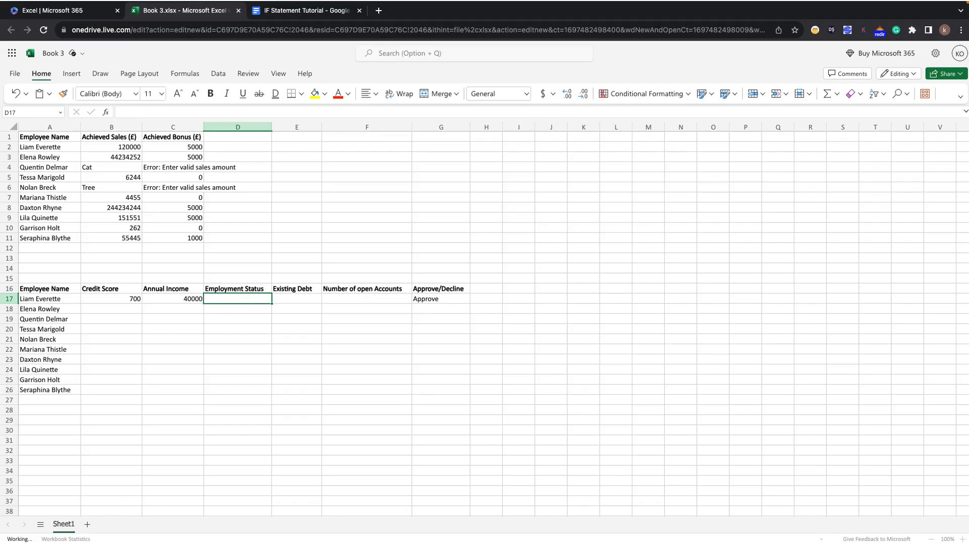
{"action": "type", "text": "Unemployed"}
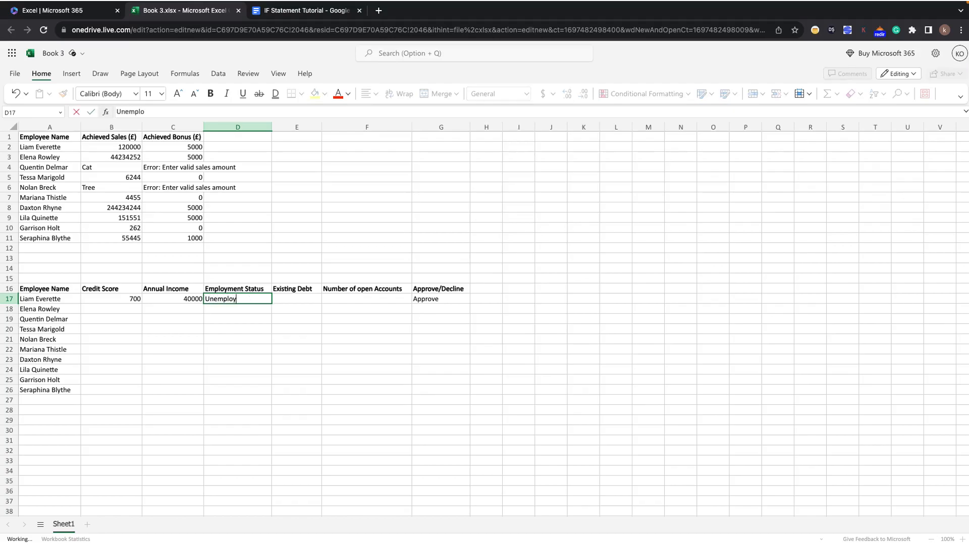
{"action": "left_click", "coordinate": [259, 308]}
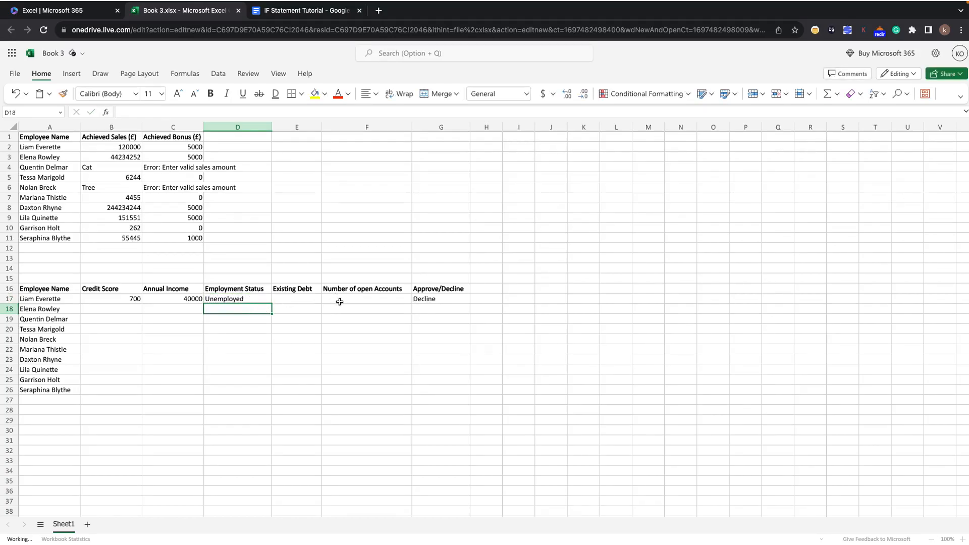
{"action": "left_click", "coordinate": [253, 299]}
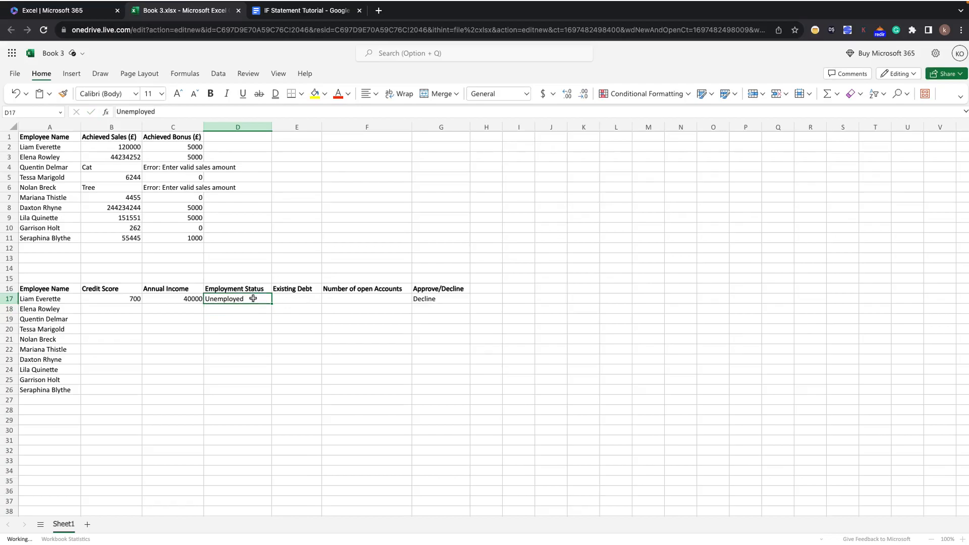
{"action": "key", "text": "Delete"}
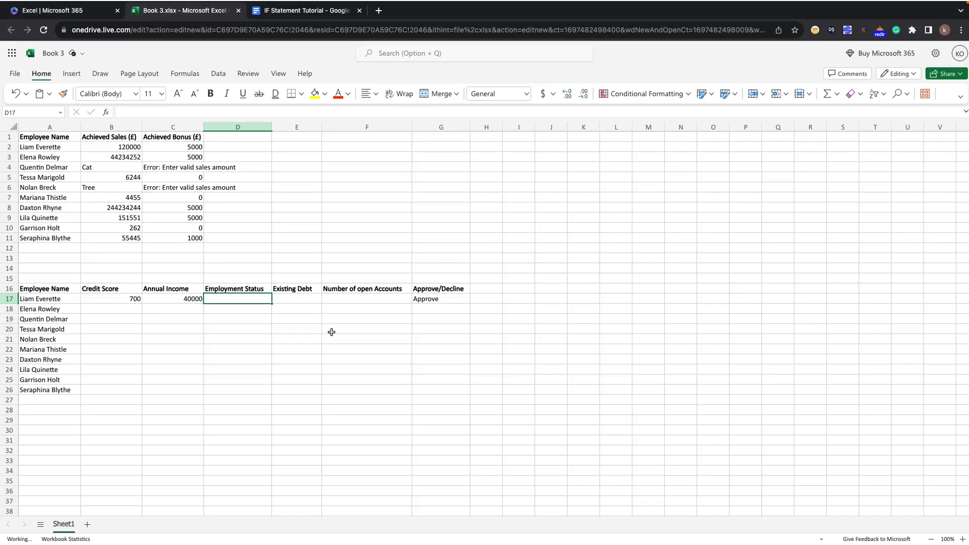
Enter 7 as the number of open accounts in F17 and 60000 as the existing debt in E17.
{"action": "left_click", "coordinate": [337, 300]}
{"action": "type", "text": "7"}
{"action": "left_click", "coordinate": [330, 359]}
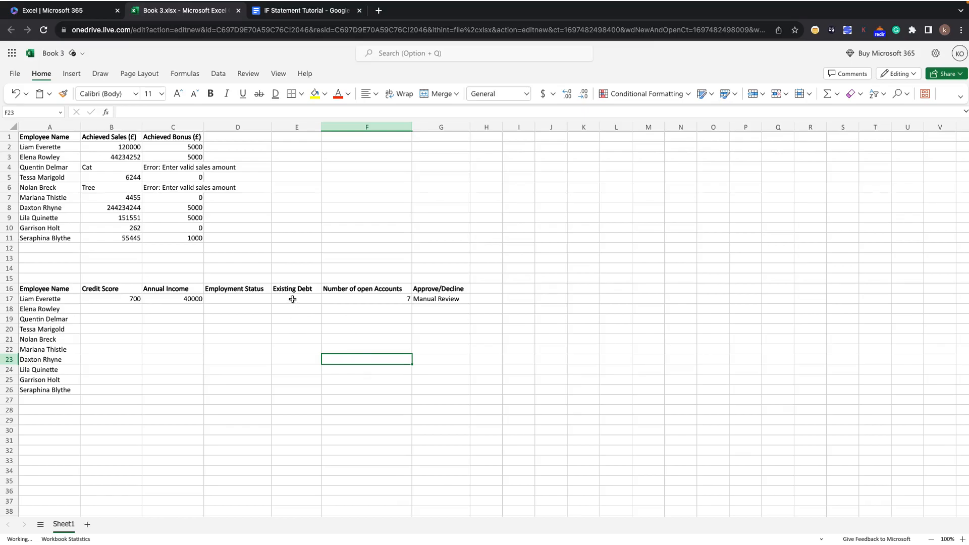
{"action": "left_click", "coordinate": [293, 299]}
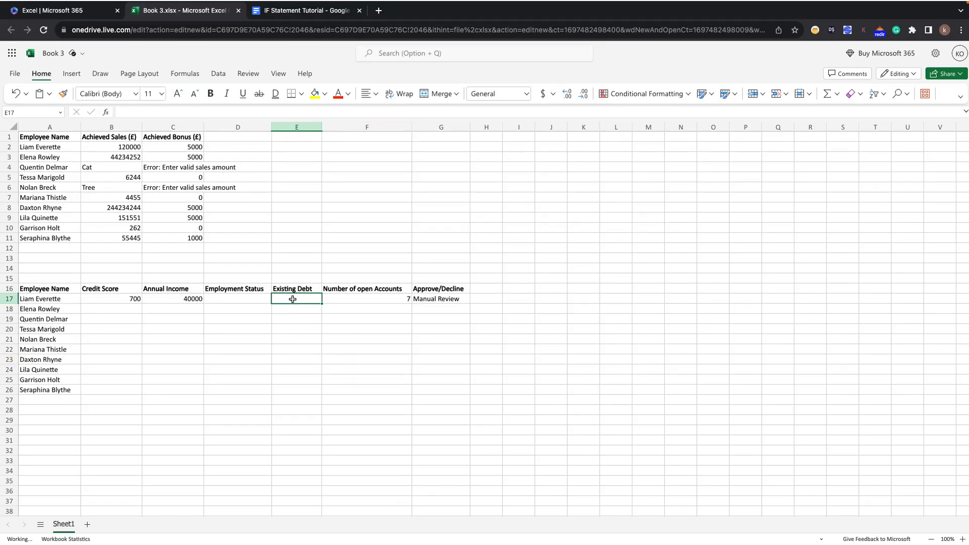
{"action": "type", "text": "60000"}
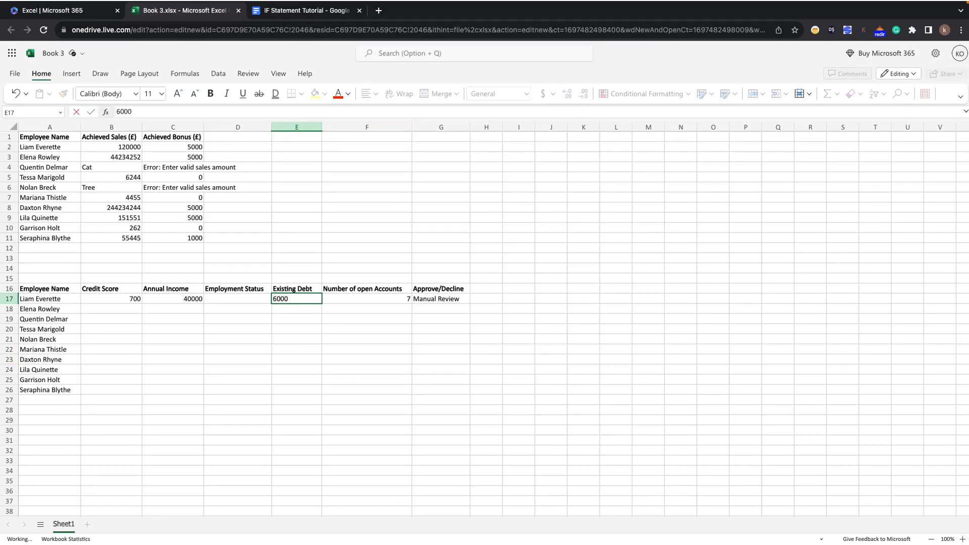
{"action": "left_click", "coordinate": [296, 318]}
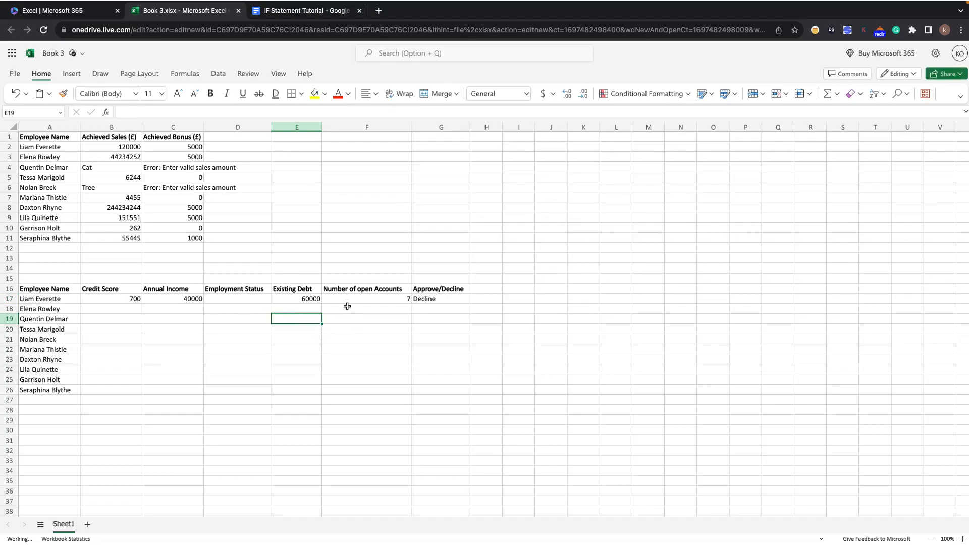